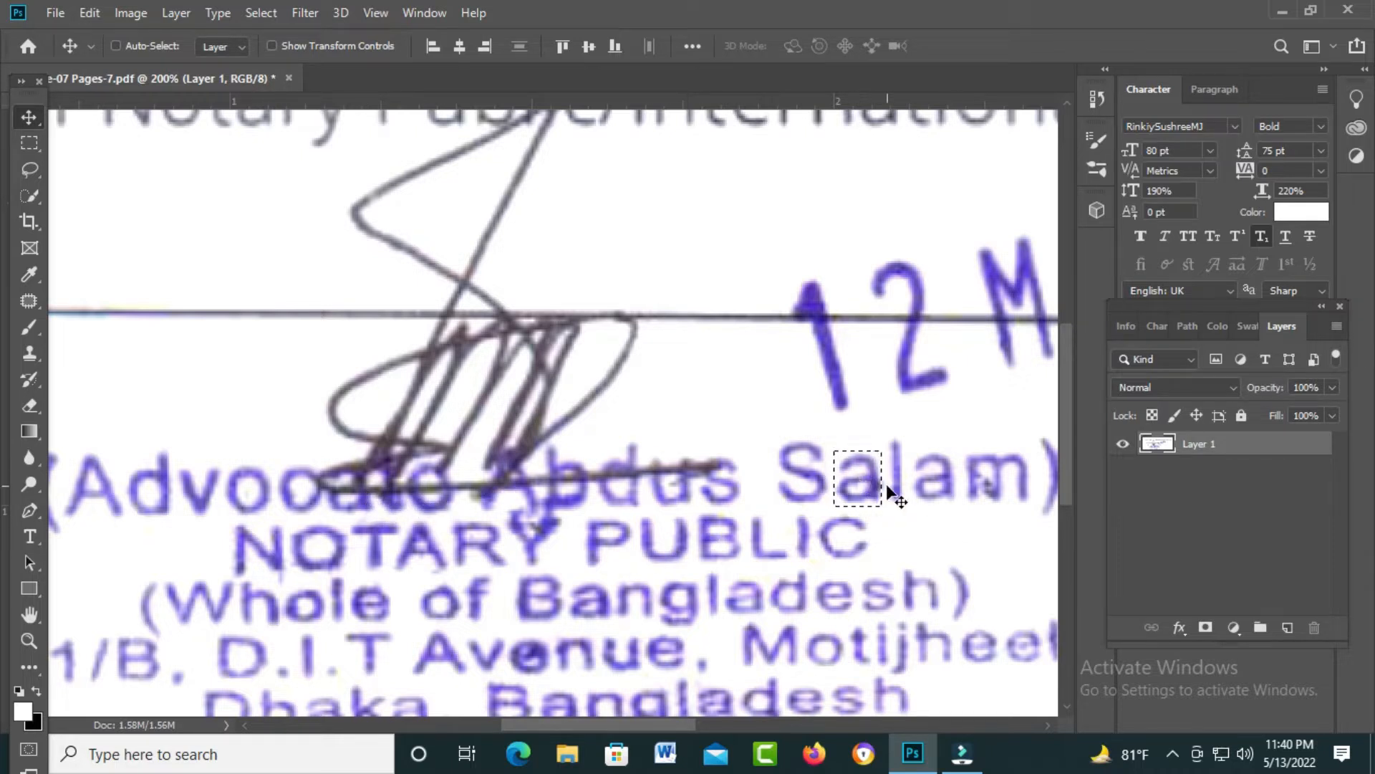
Step: Place the clean 'a' copy onto Advocate and nudge it down and left into line
drag(859, 494, 338, 503)
scroll(417, 513, up, 1)
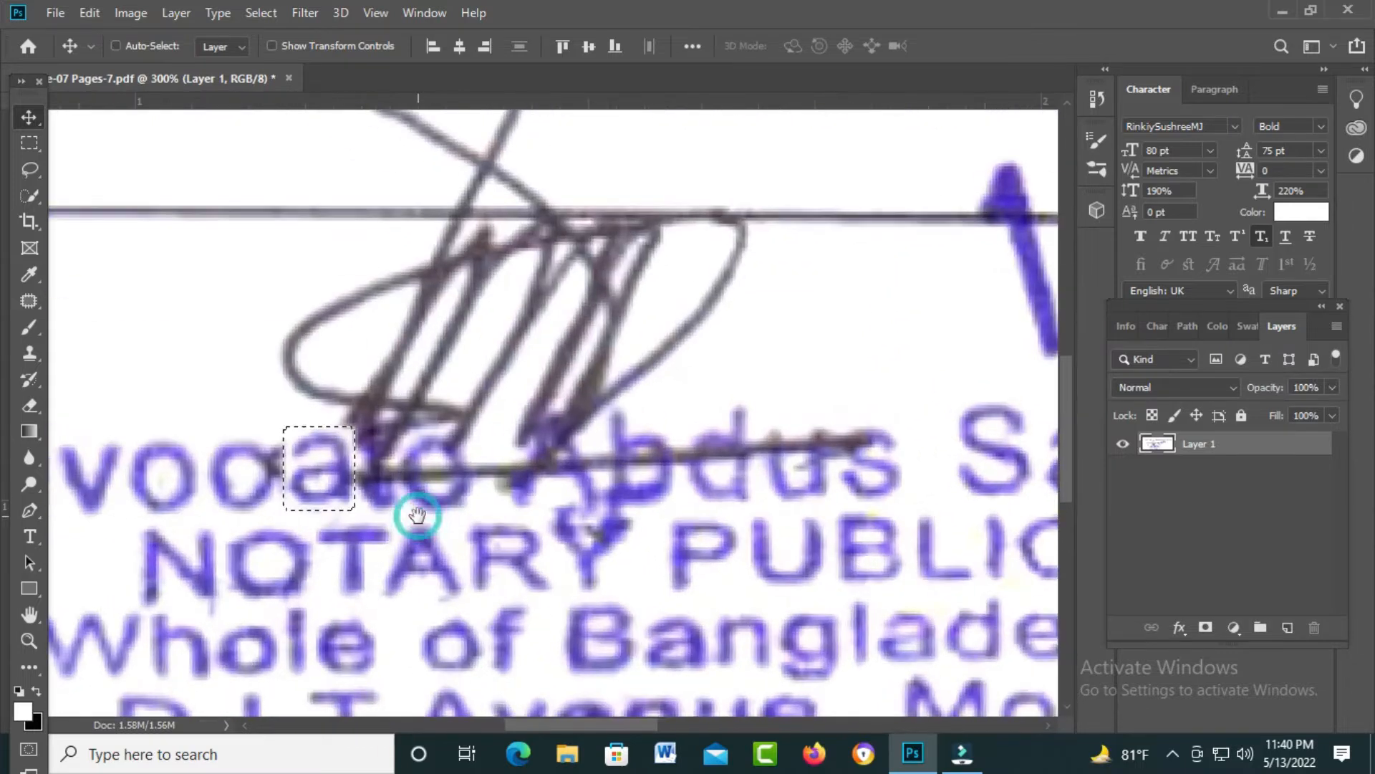
key(Down)
key(Down)
key(Down)
key(Down)
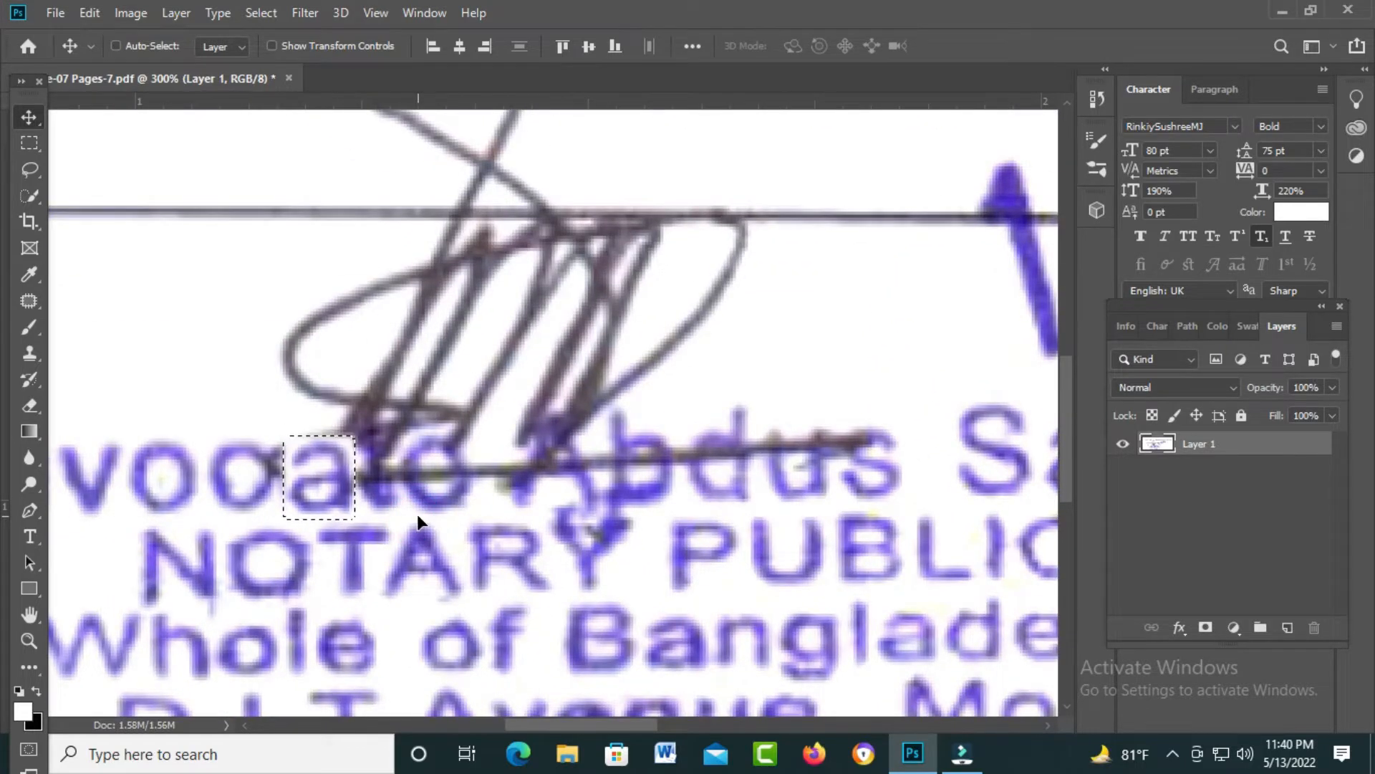
key(Left)
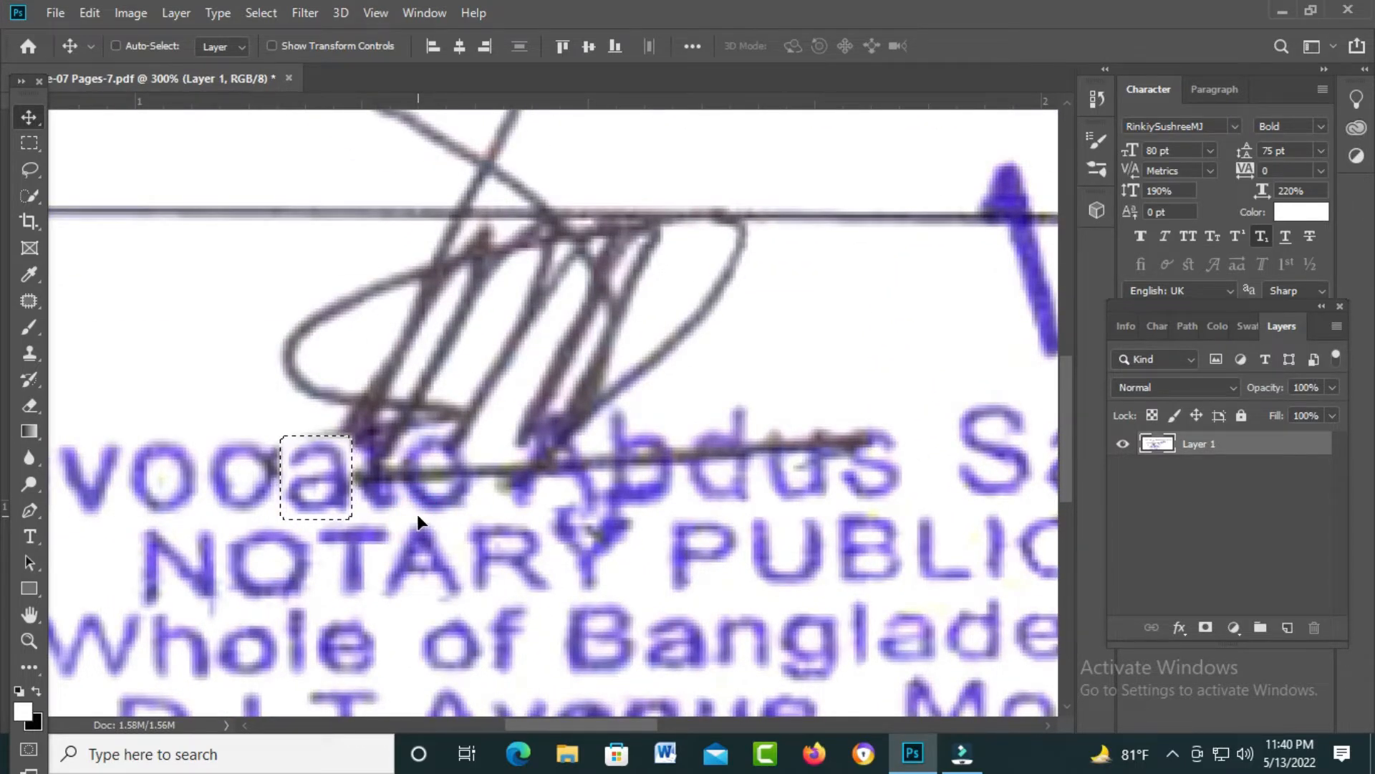
key(ctrl+d)
key(ctrl+minus)
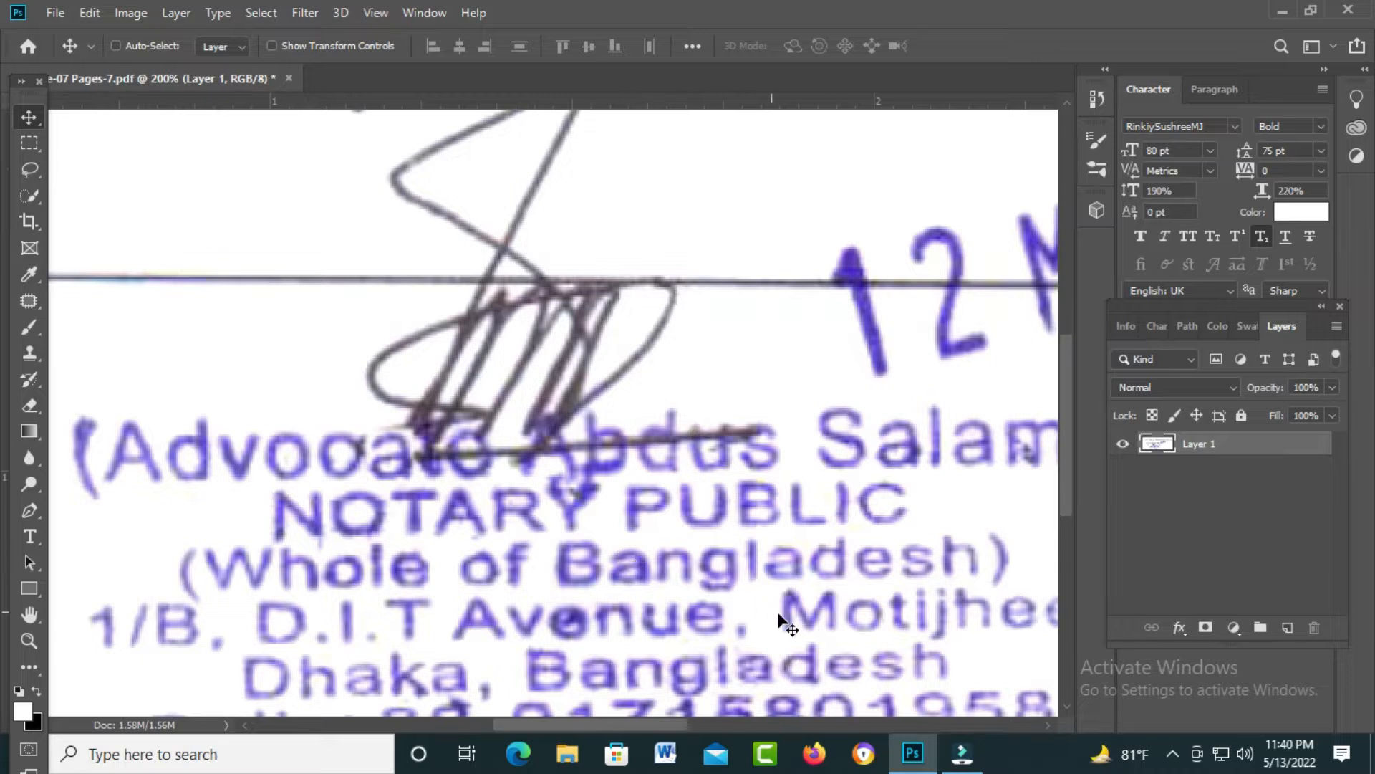
Step: Copy a feathered 't' from Motijheel onto Advocate and nudge it into alignment
click(28, 142)
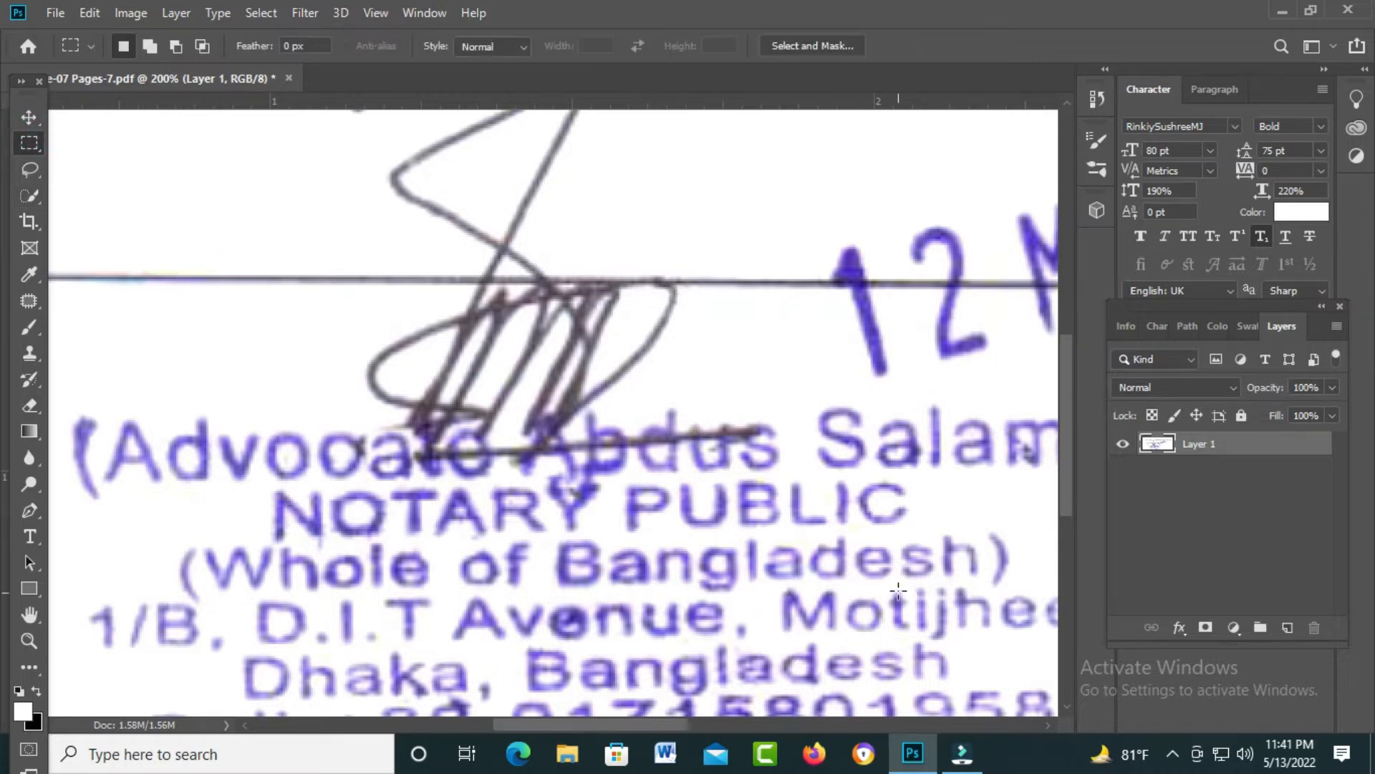
drag(890, 586, 895, 618)
key(shift+F6)
key(Return)
key(v)
drag(901, 615, 432, 455)
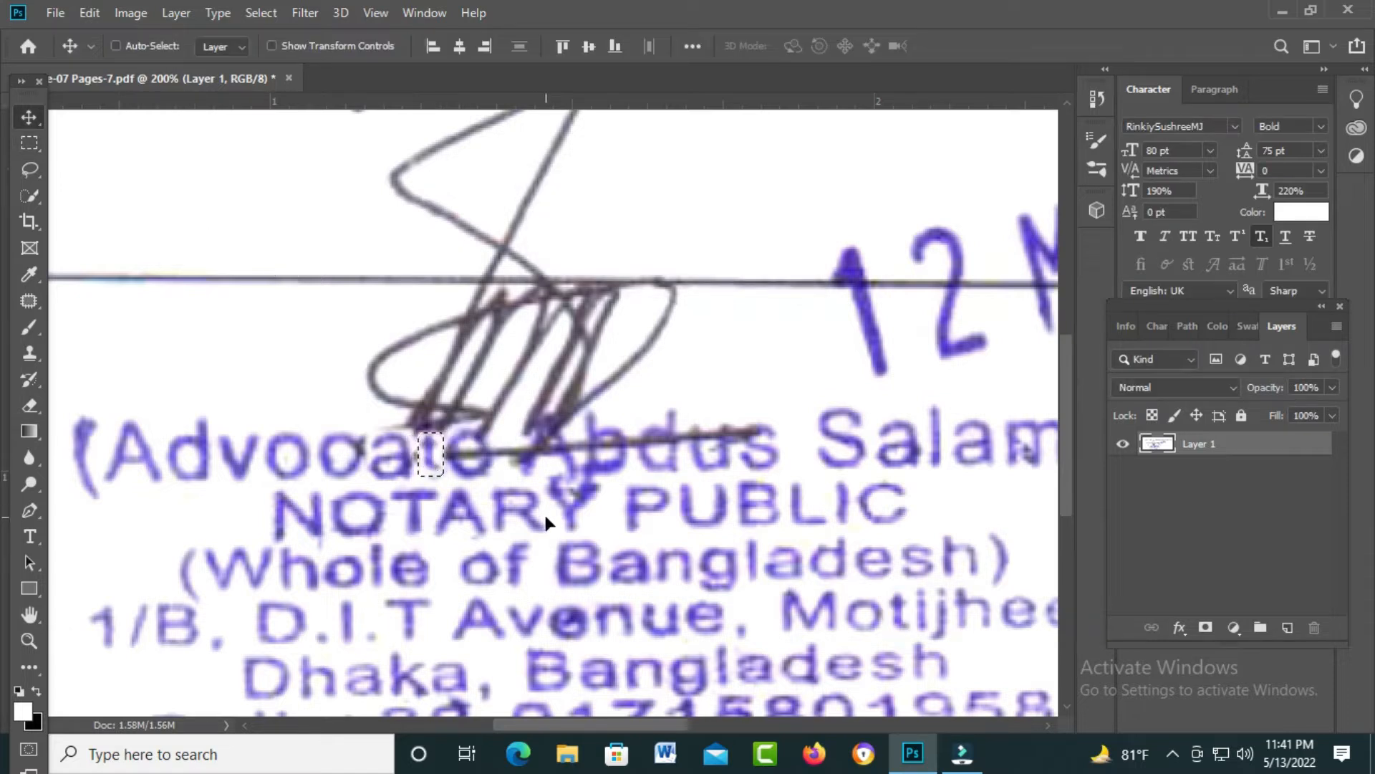
key(Left)
key(Left)
key(Left)
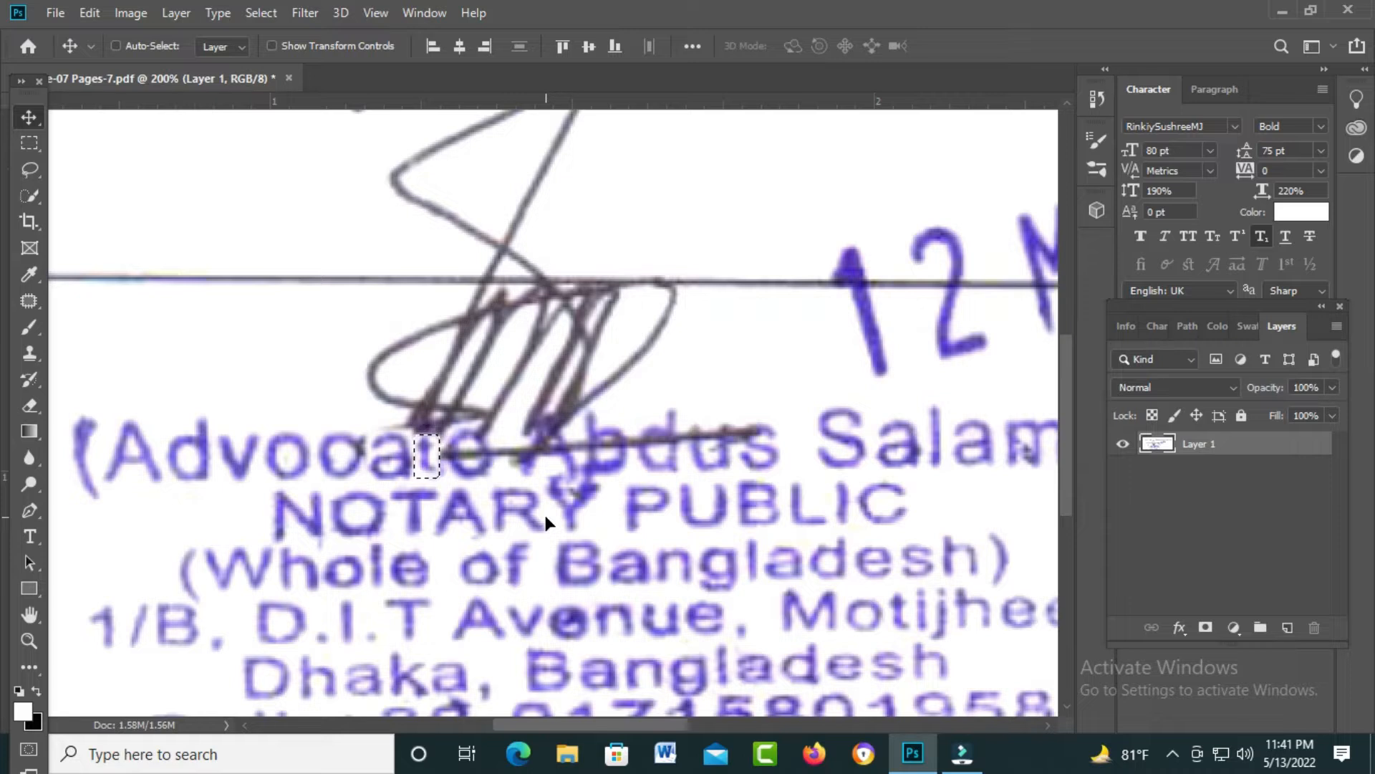
key(Right)
key(Up)
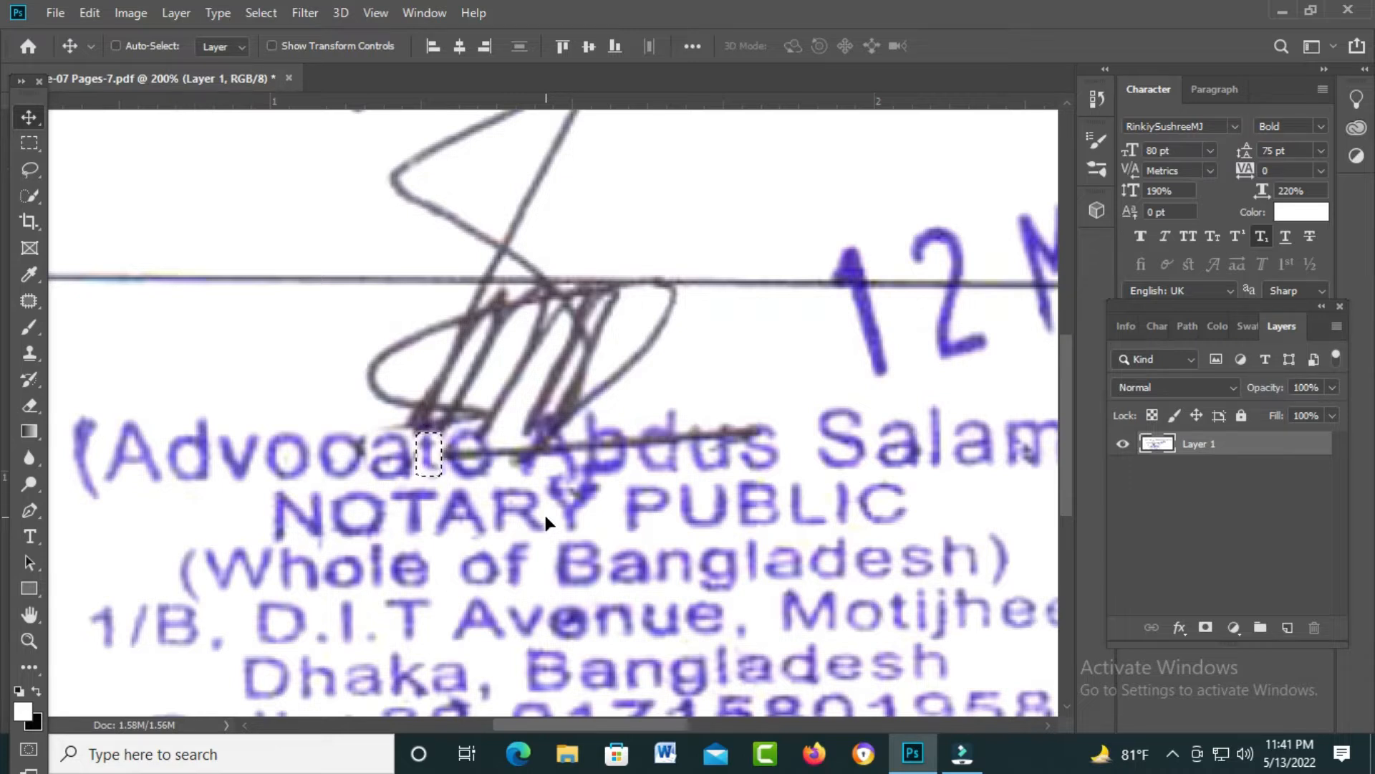
key(ctrl+d)
Step: Scale the patched 't' to match the neighbouring letters
key(ctrl+shift+d)
key(ctrl+t)
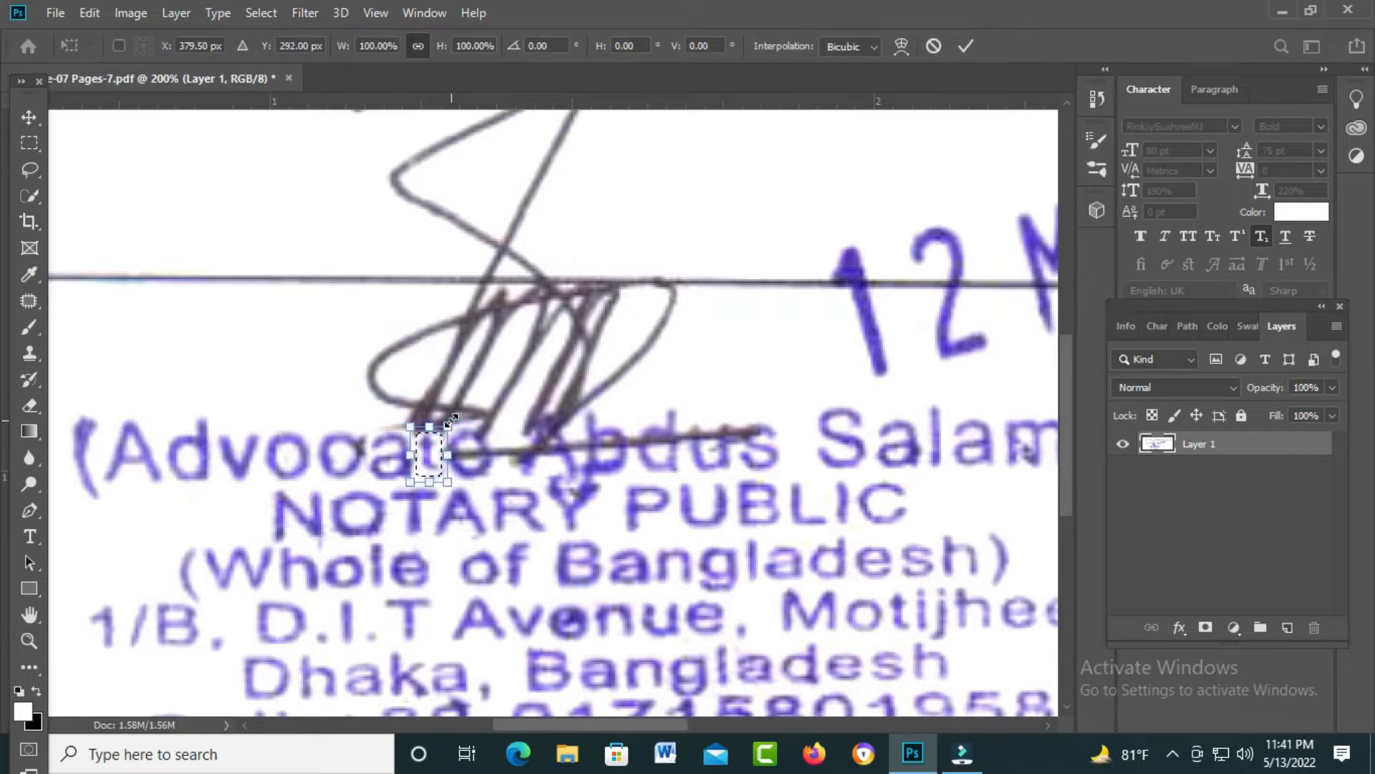
drag(450, 421, 455, 418)
Step: Copy the 'e' from Avenue with a 1-pixel feather onto Advocate
key(shift+F6)
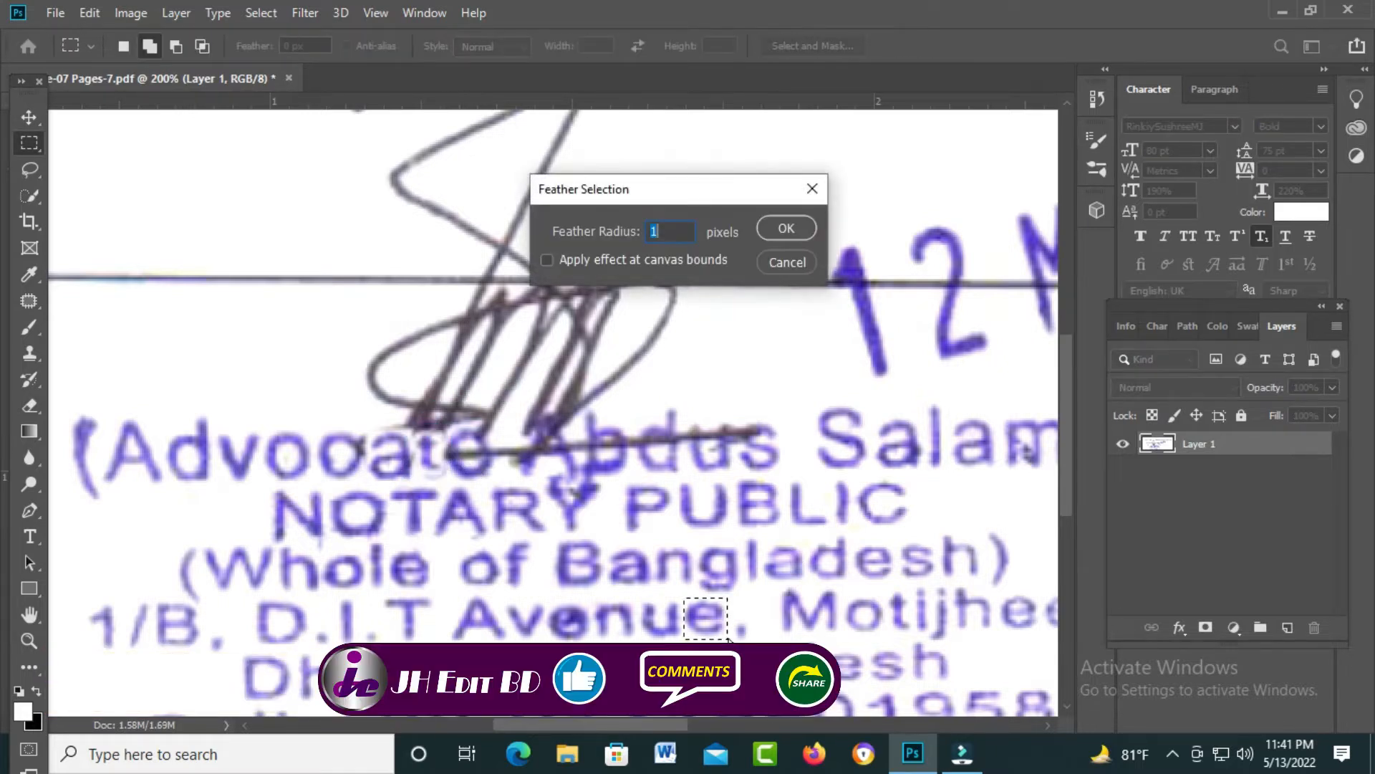
key(Return)
key(v)
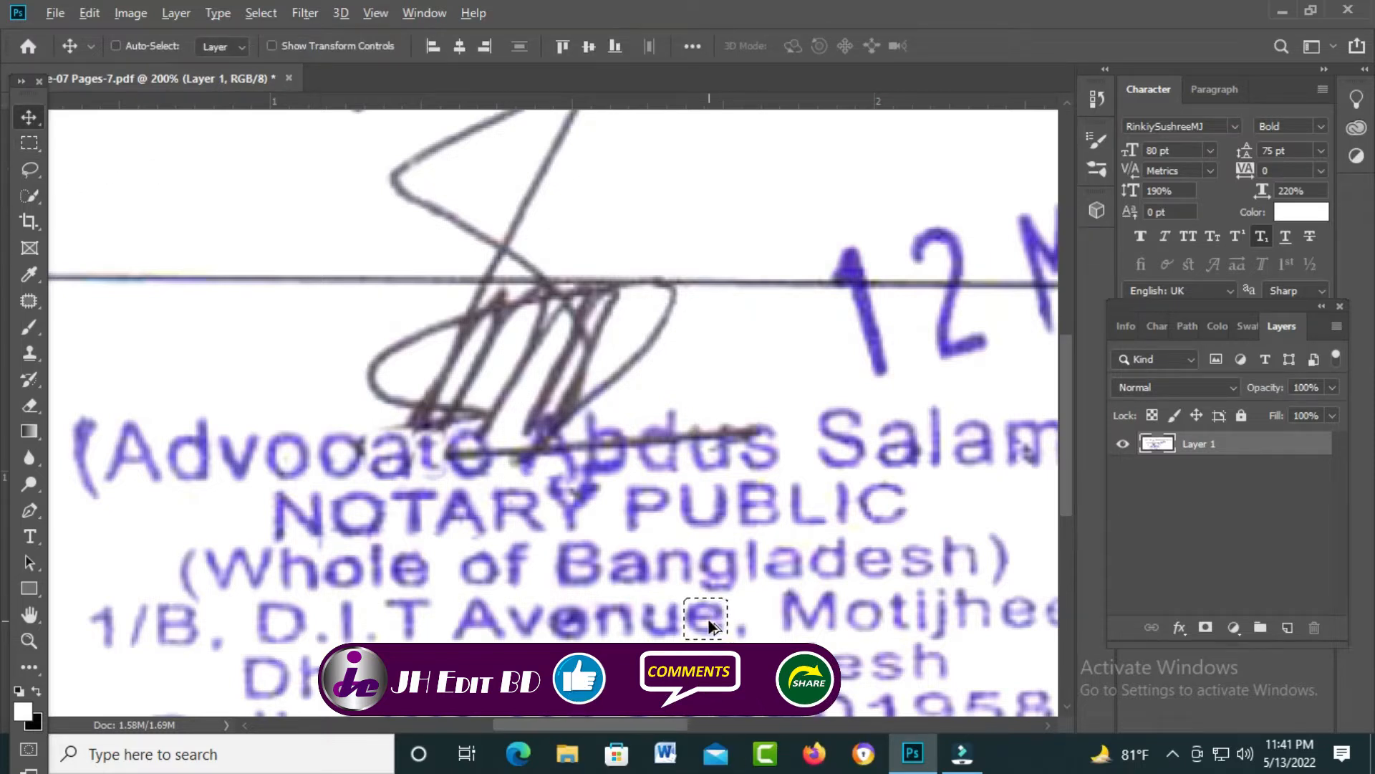
drag(772, 635, 499, 477)
key(ctrl+d)
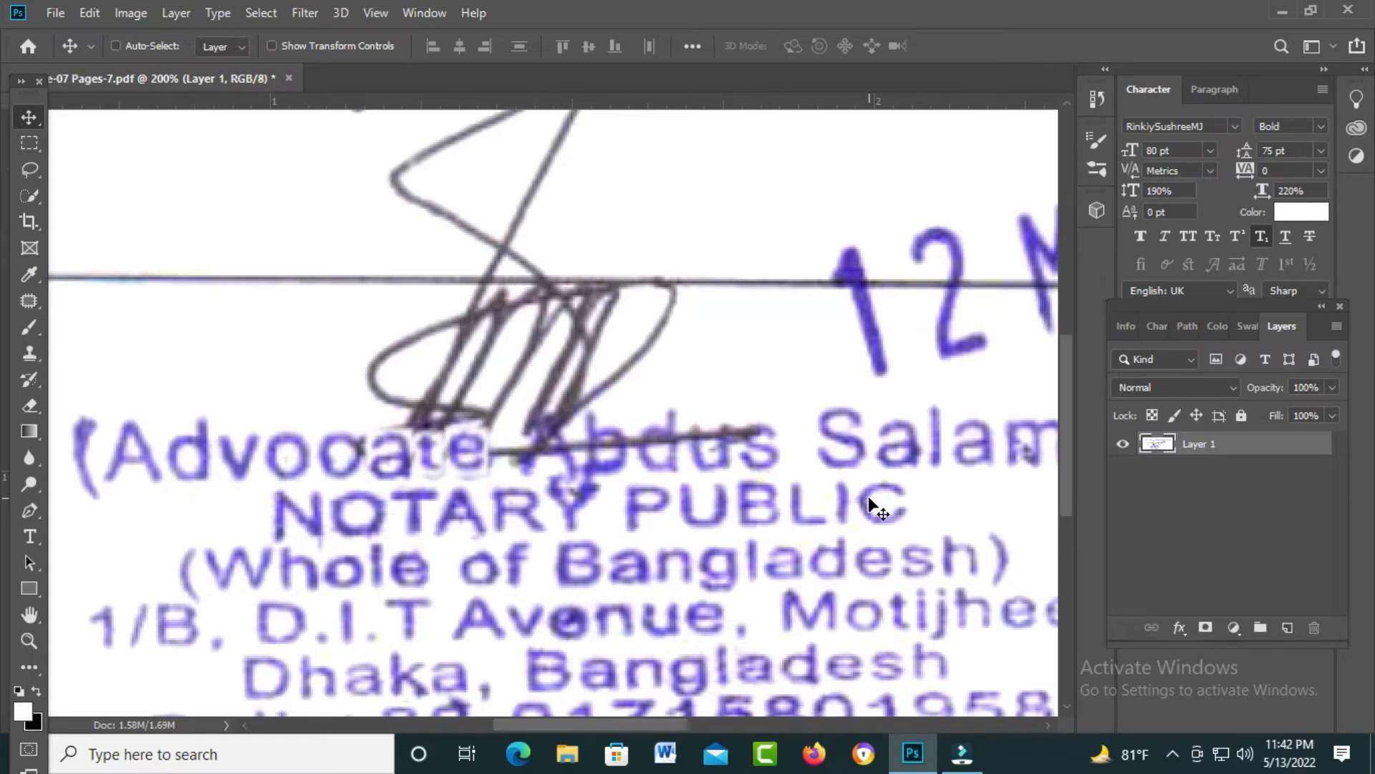
Step: Check the placed 'e', then frame the stamp's name line for editing
key(ctrl+z)
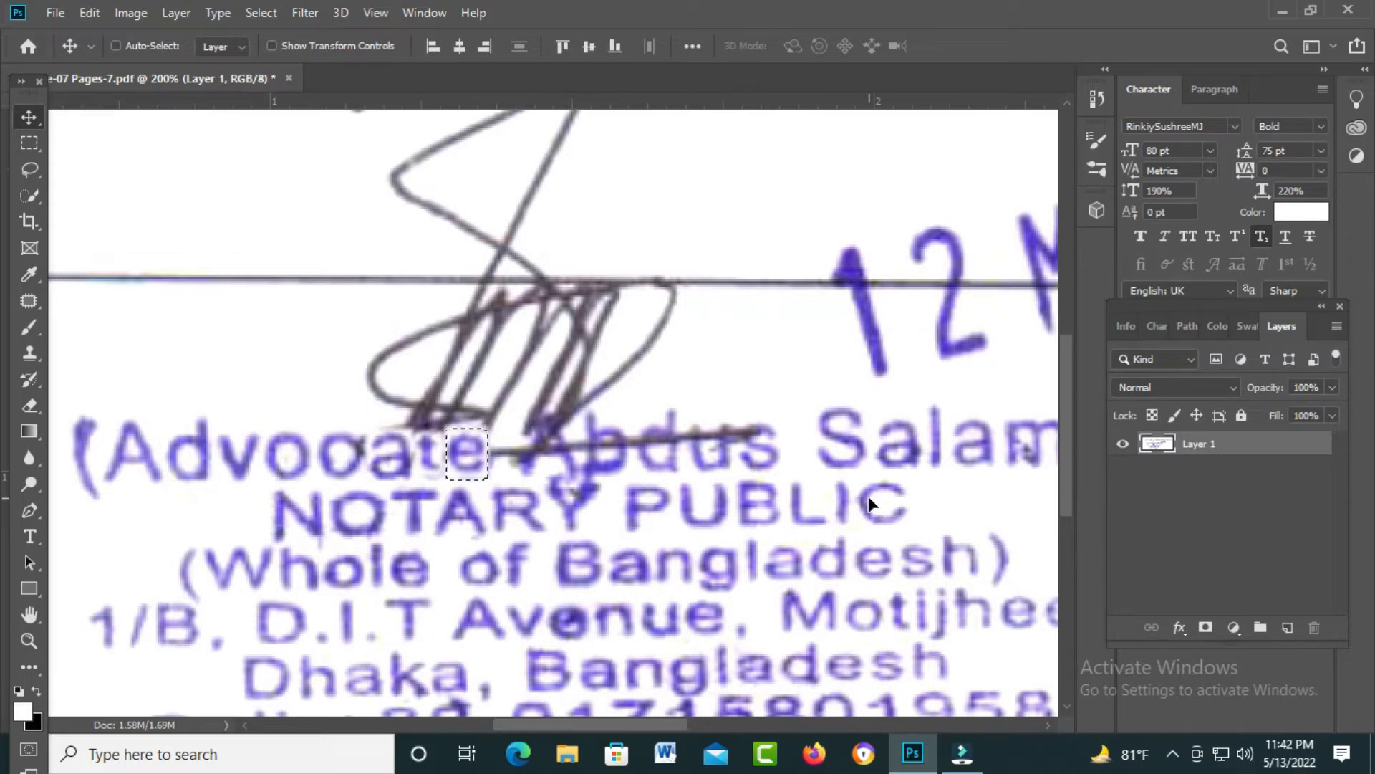
key(ctrl+d)
key(ctrl+0)
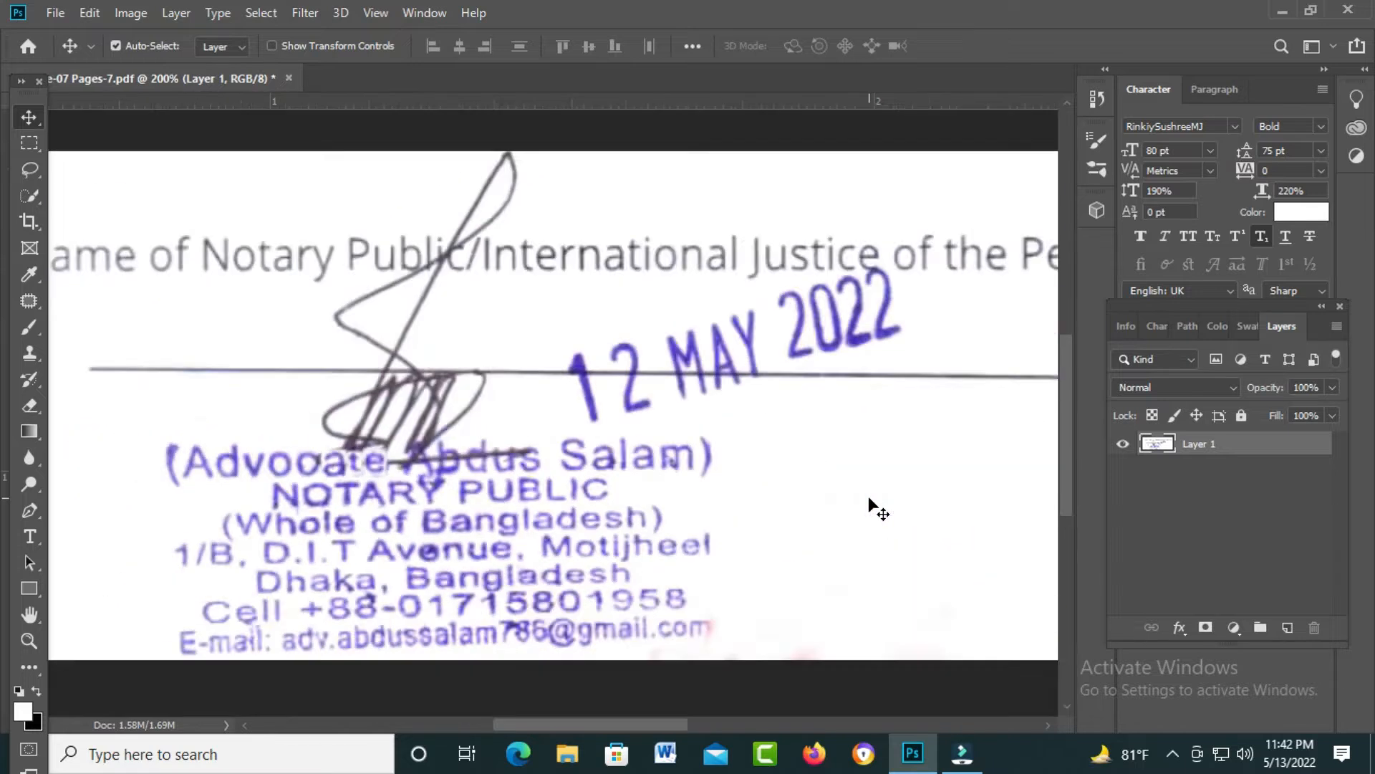
ctrl+click(444, 482)
ctrl+click(444, 482)
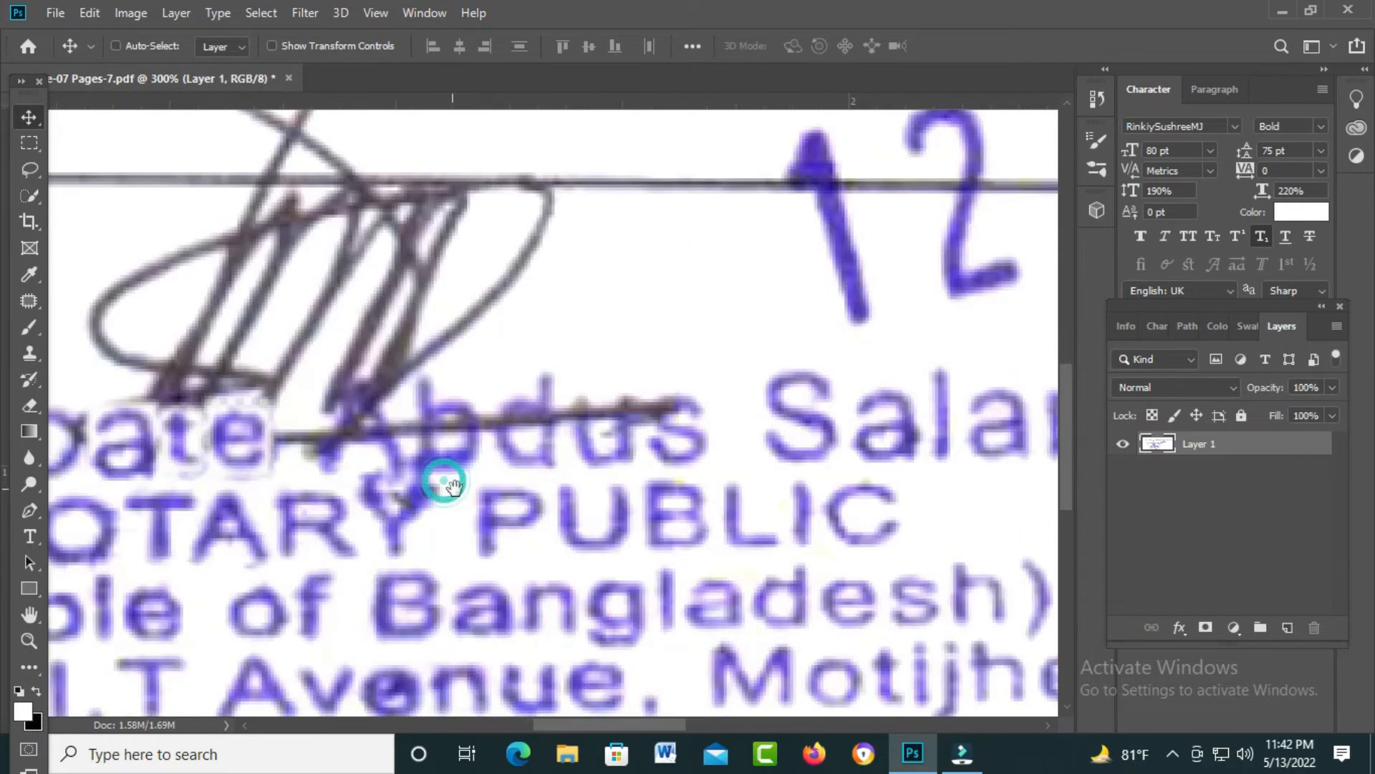
key(ctrl+minus)
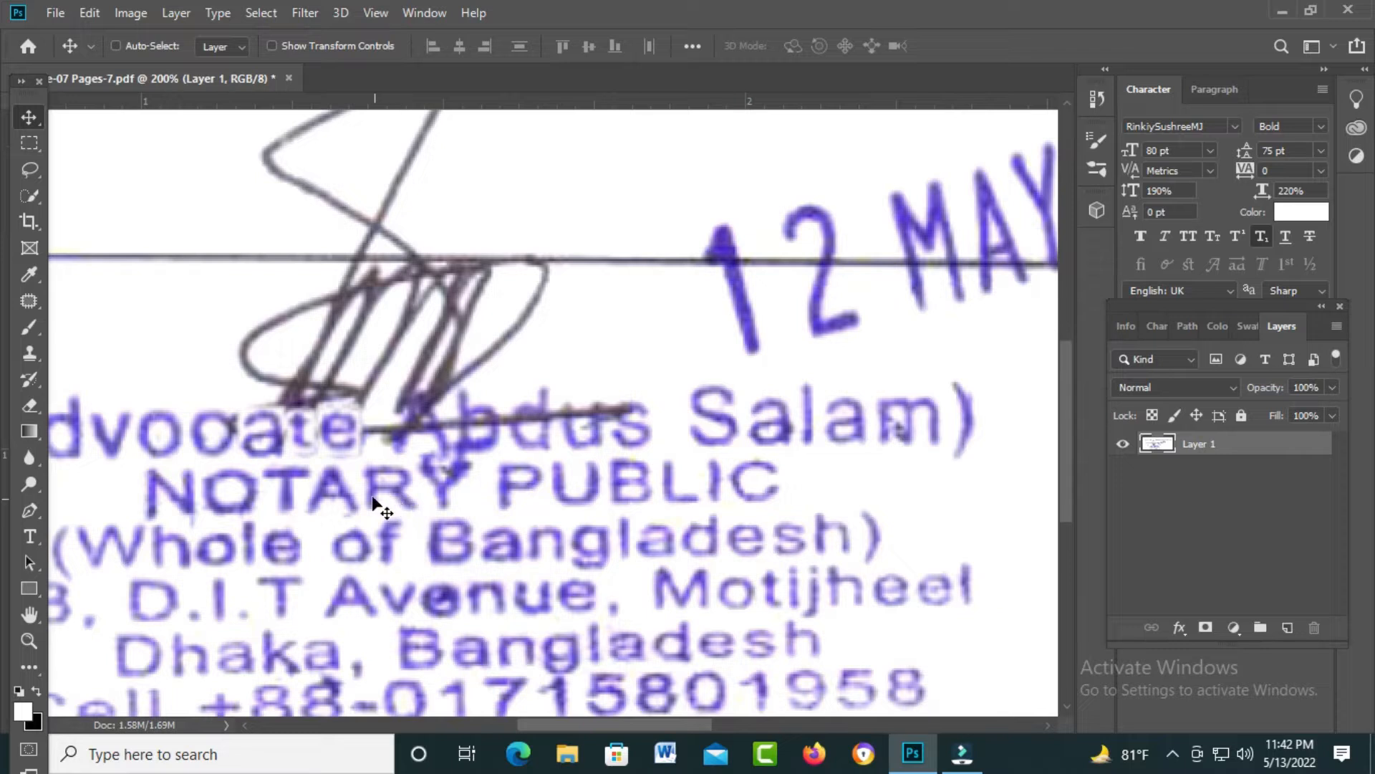
scroll(353, 491, left, 3)
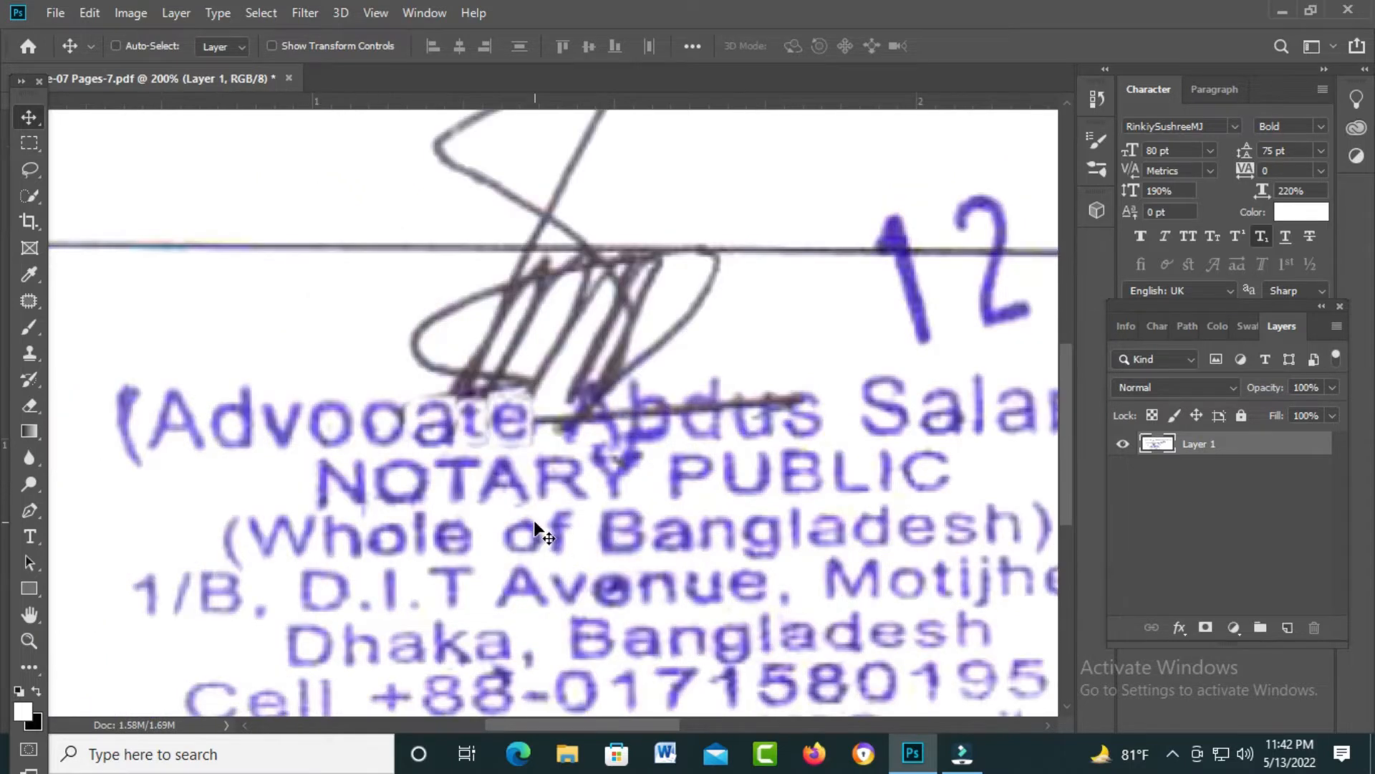
Step: Select the 'A' in Advocate with a 1-pixel feather
key(m)
drag(178, 424, 192, 442)
drag(148, 370, 206, 455)
click(206, 455)
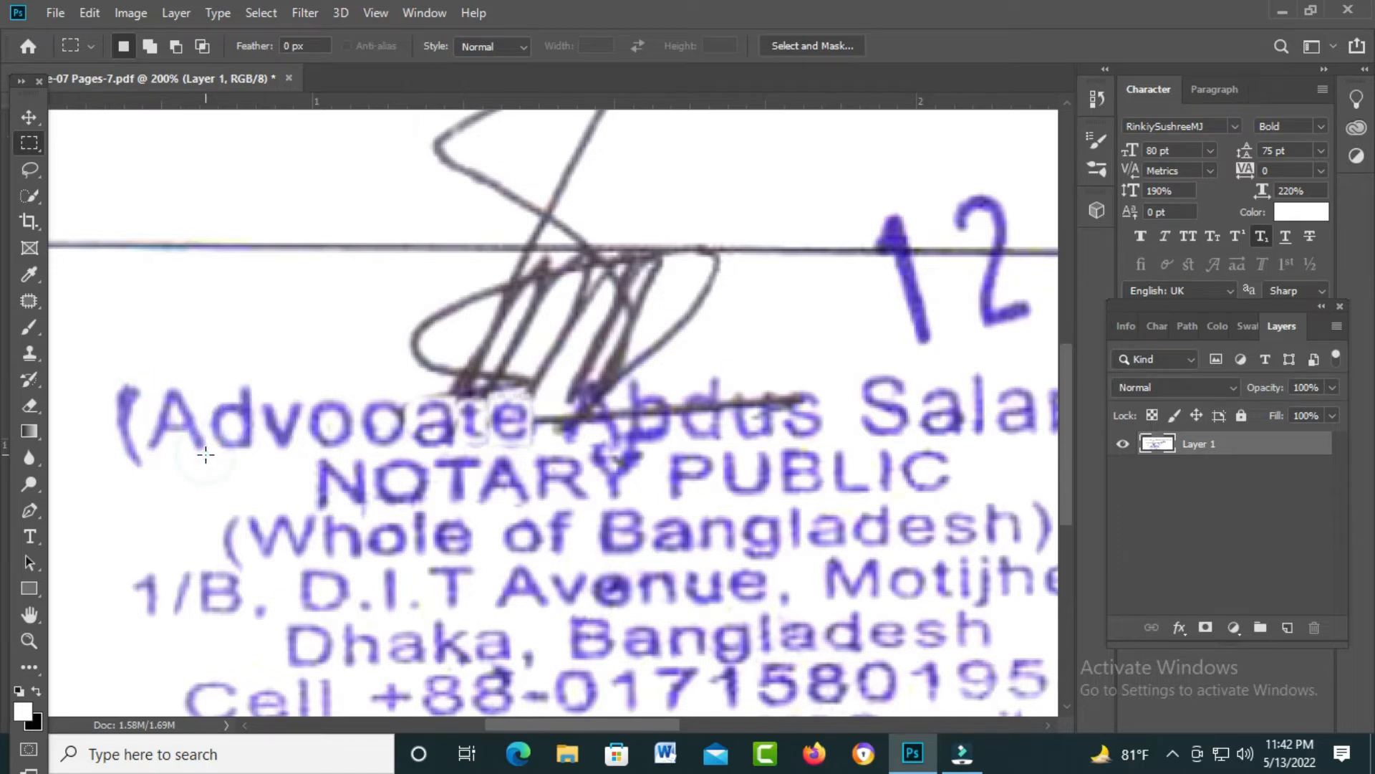
key(ctrl+shift+d)
key(shift+F6)
key(Return)
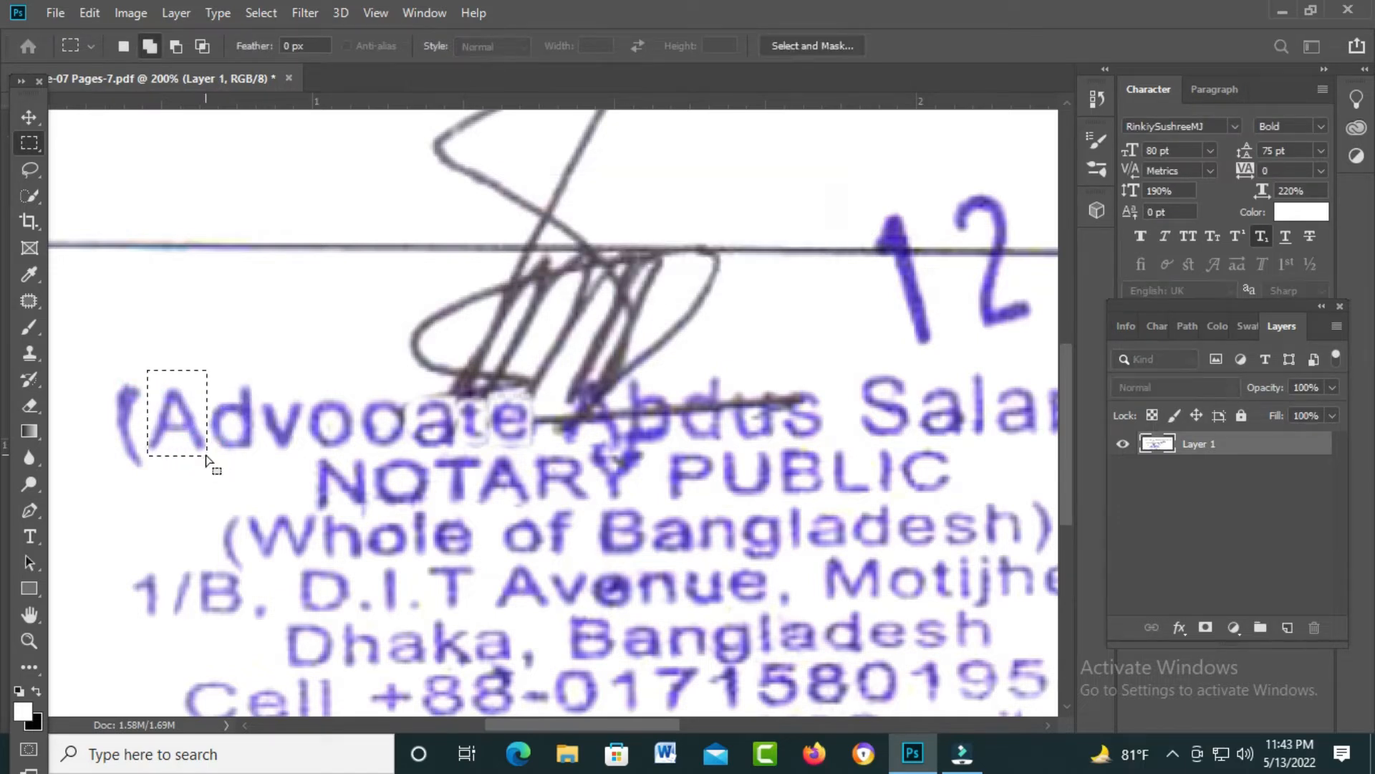
key(v)
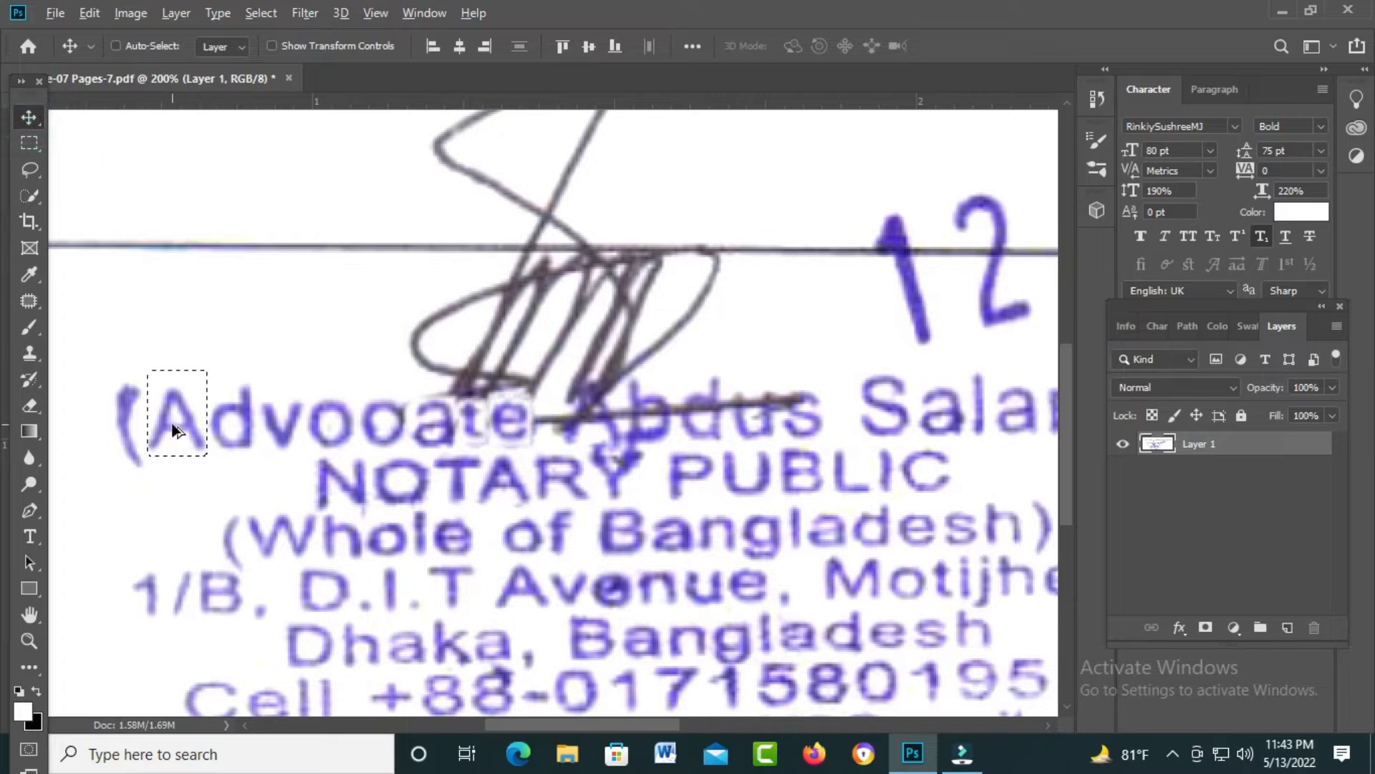
click(281, 428)
drag(179, 427, 588, 409)
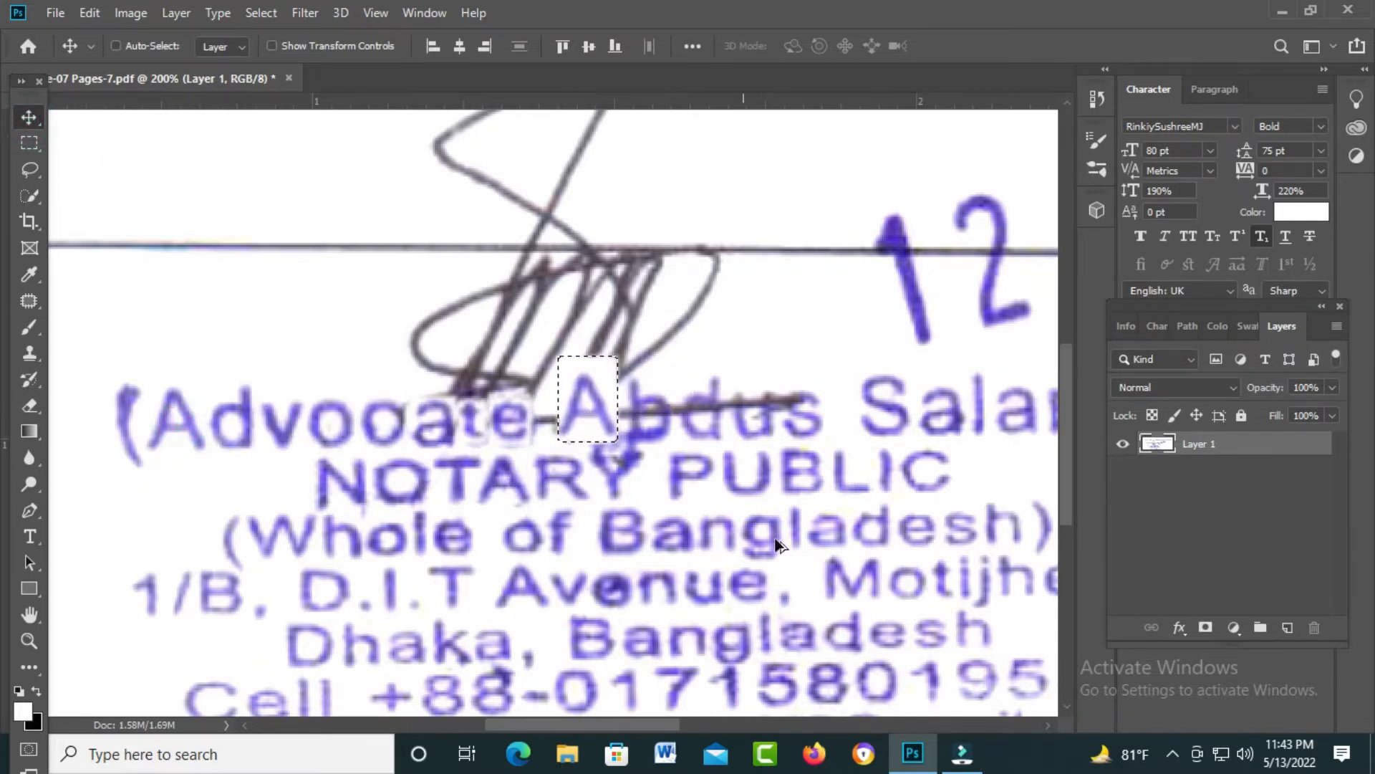
key(Up)
key(Up)
key(Up)
key(Up)
key(Up)
key(Up)
key(Up)
key(Down)
key(Down)
key(Down)
key(Down)
key(Down)
key(Down)
key(Down)
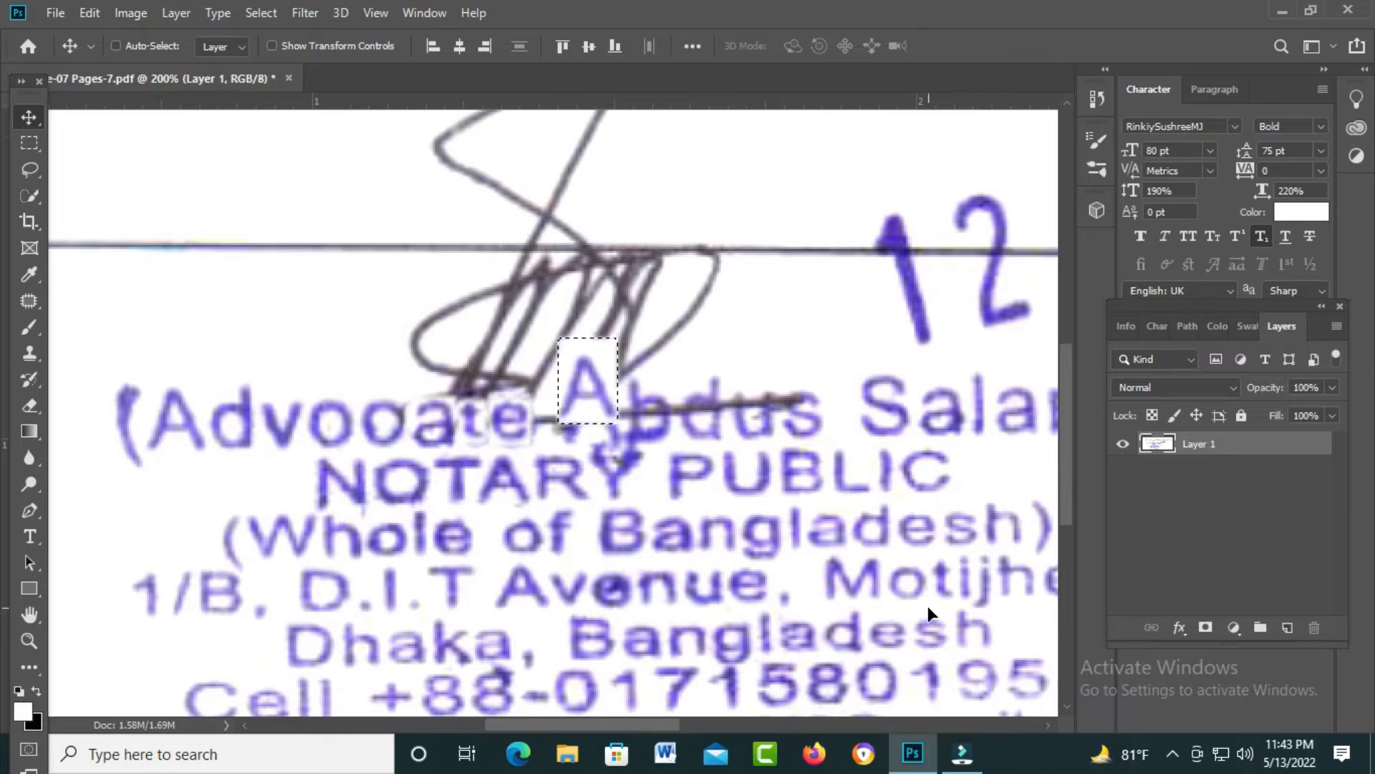
key(Down)
key(Down)
key(Down)
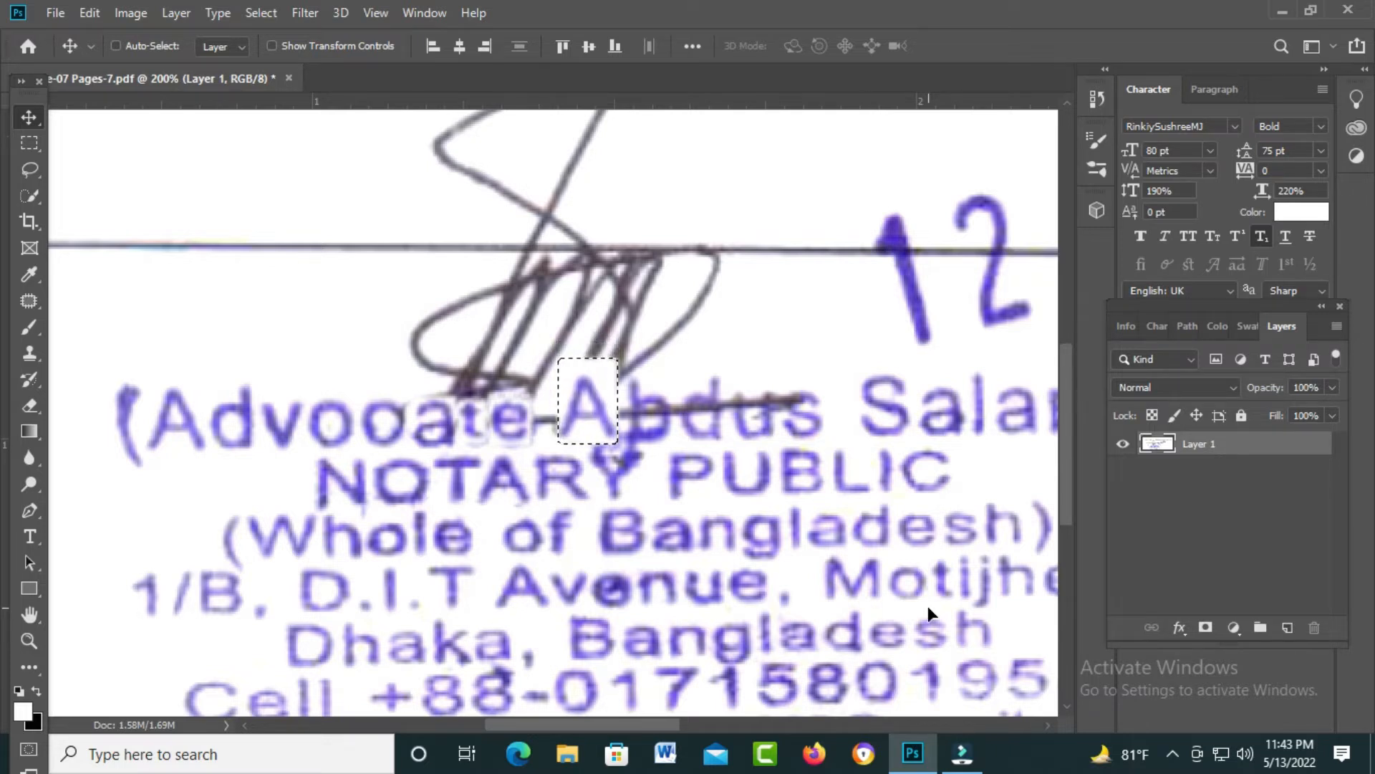
key(ctrl)
key(ctrl+d)
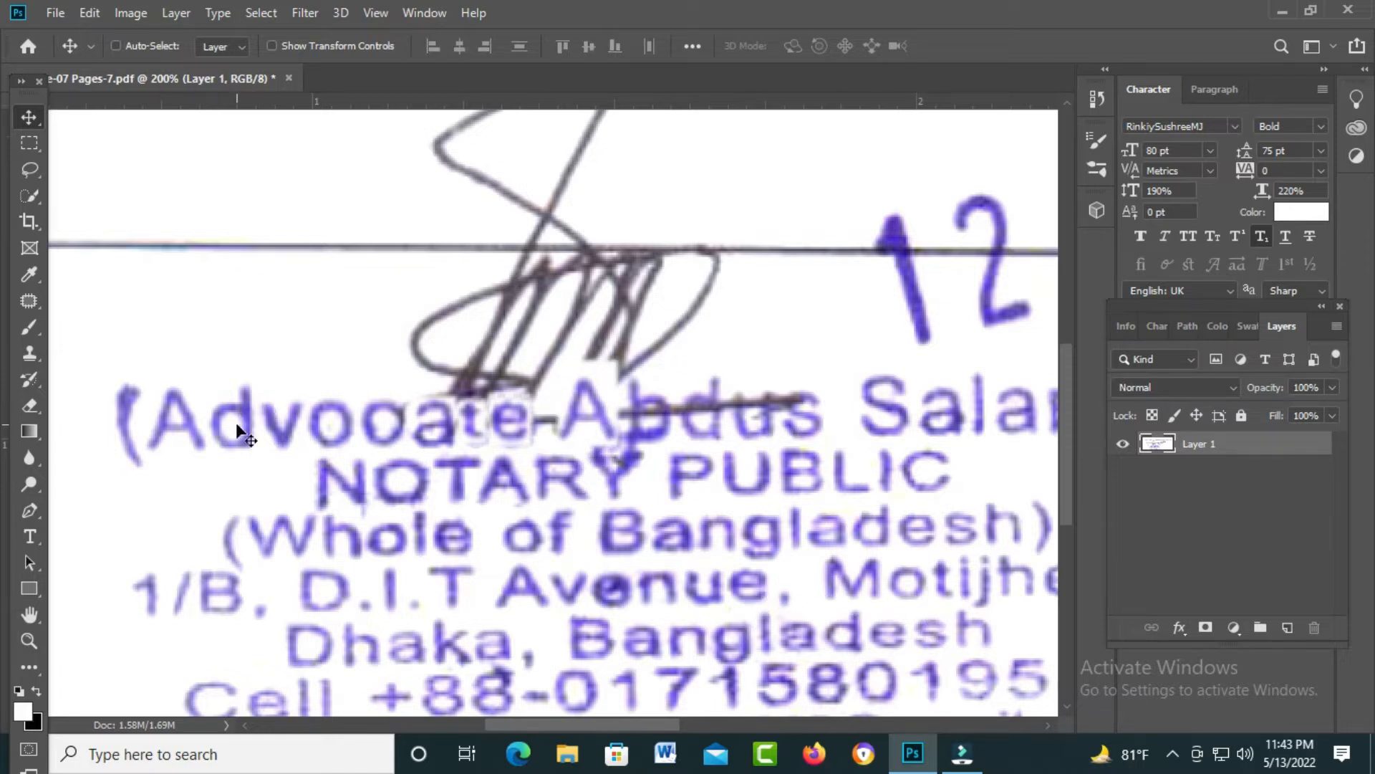
Step: Select the 'd' in Advocate with the rectangular marquee
key(m)
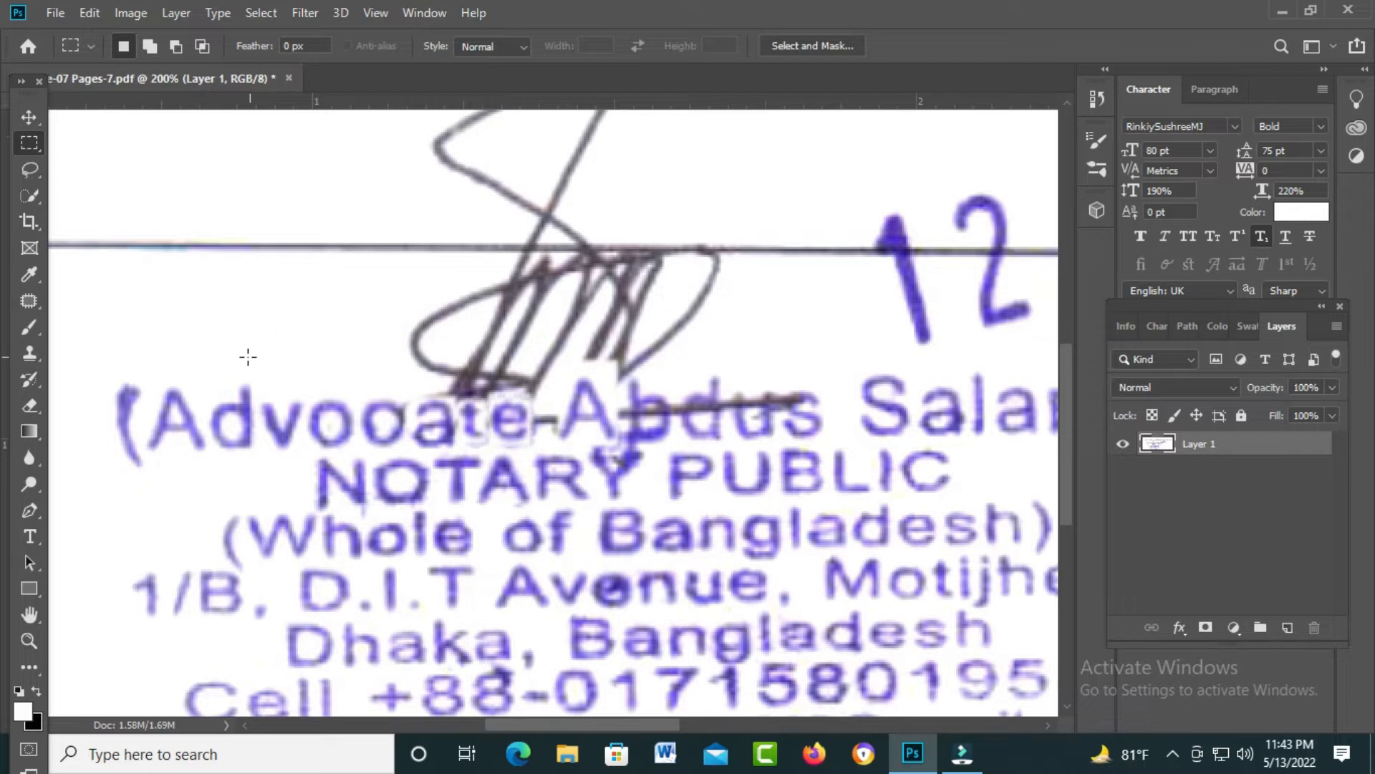
drag(213, 380, 258, 453)
key(Left)
key(Left)
key(Left)
Step: Copy the 'd' over the 'b' of Abdus and flip it horizontally
click(29, 116)
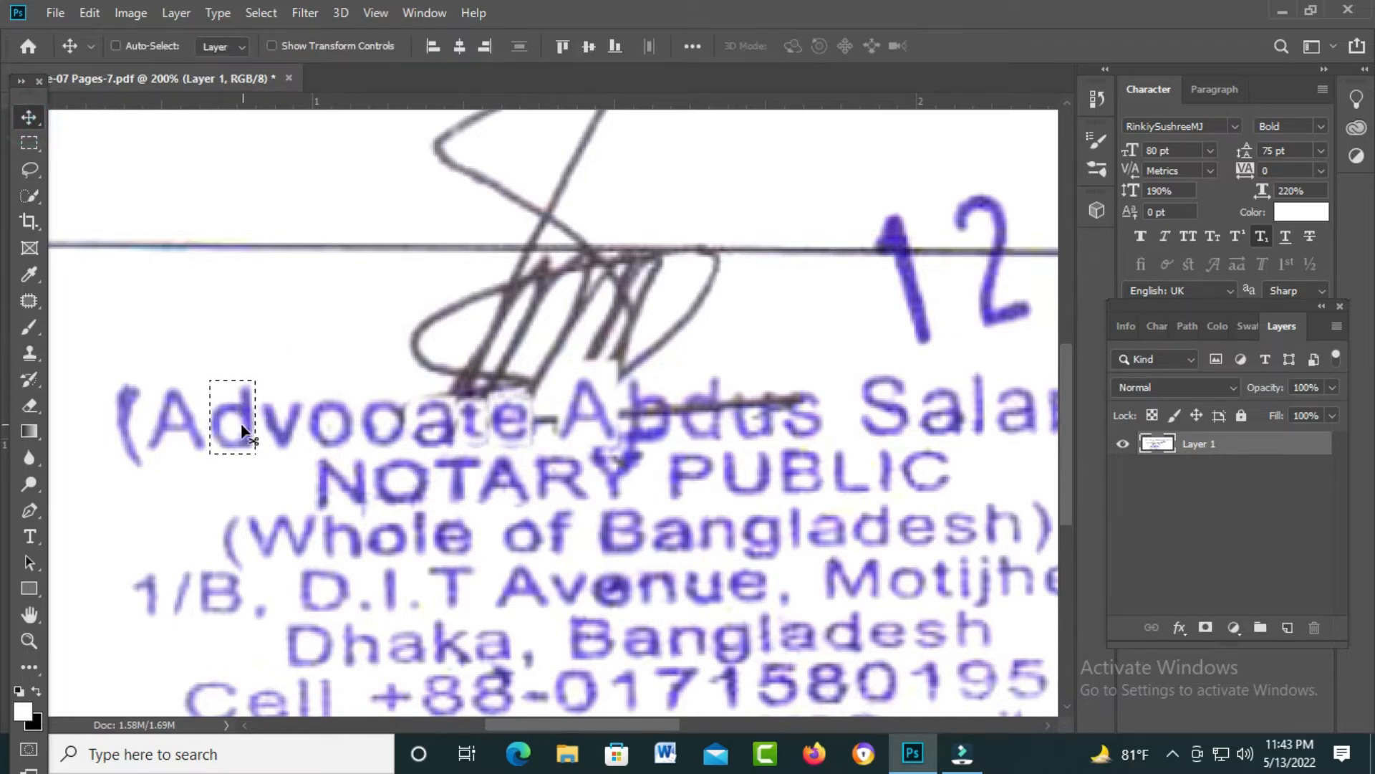
drag(238, 437, 710, 433)
key(Up)
key(Up)
key(Up)
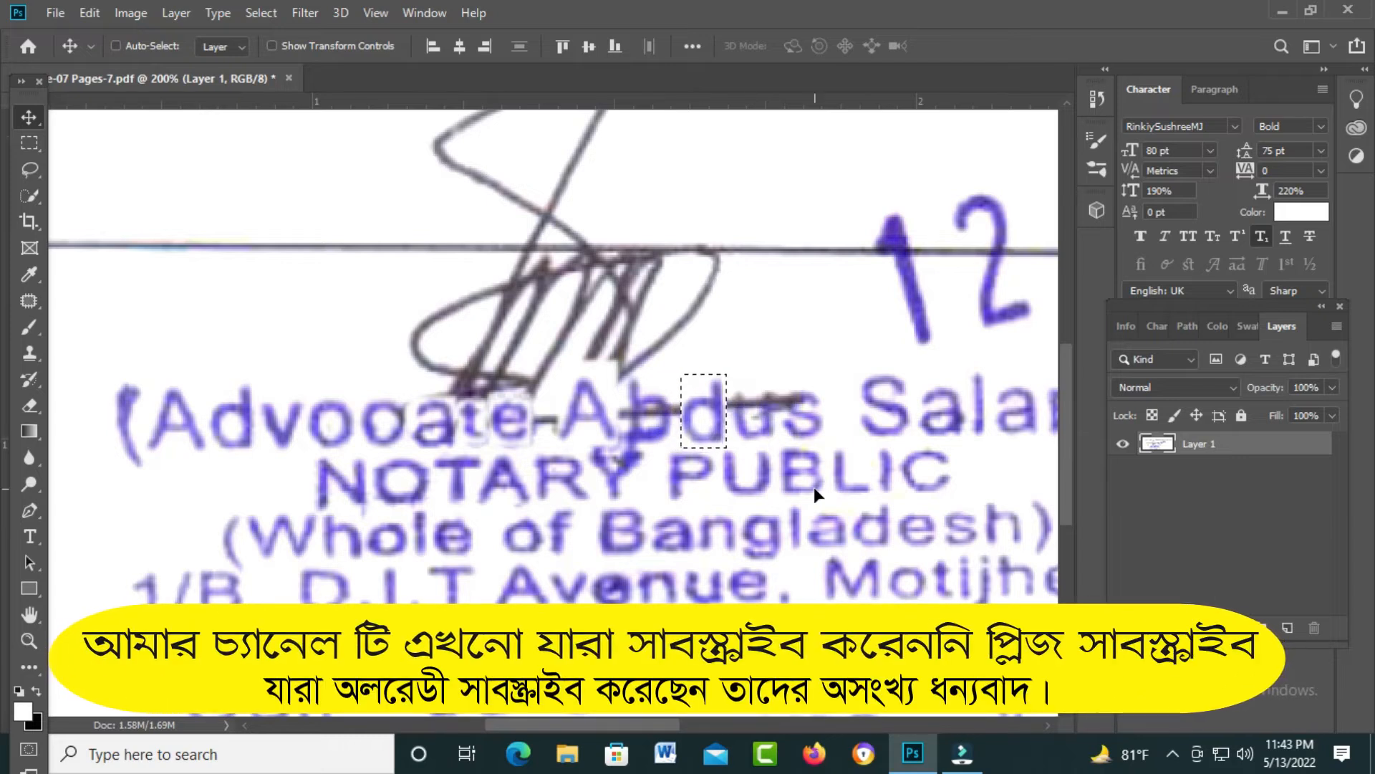
drag(709, 433, 642, 423)
key(ctrl+t)
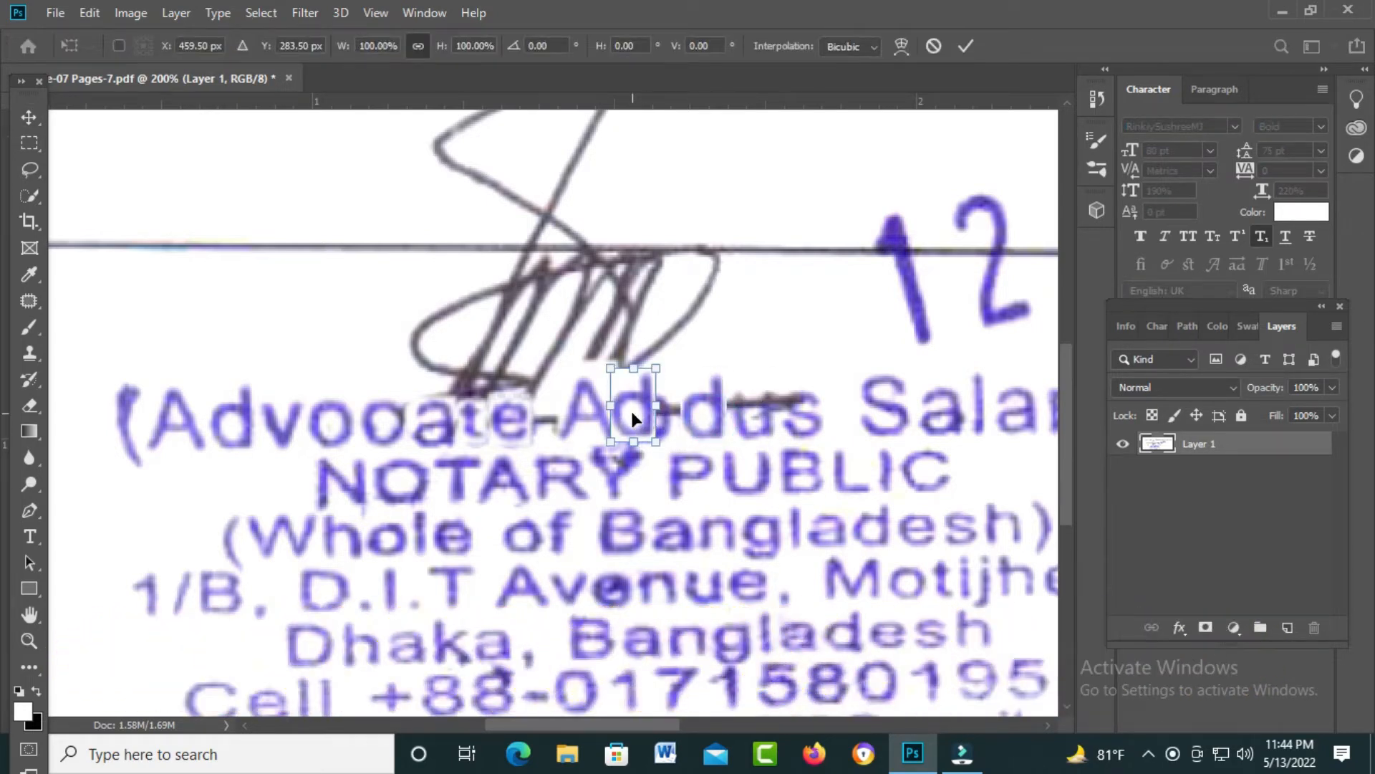
right_click(635, 416)
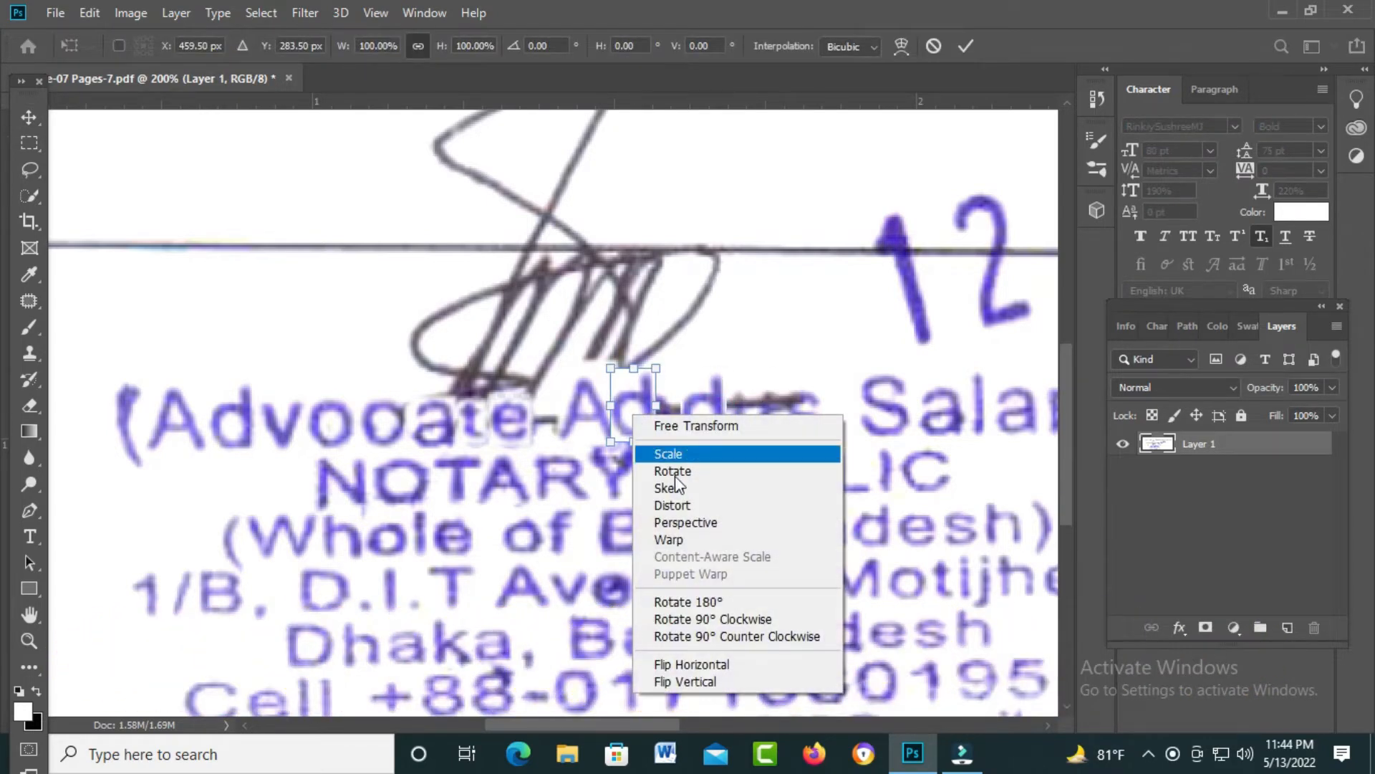
click(690, 664)
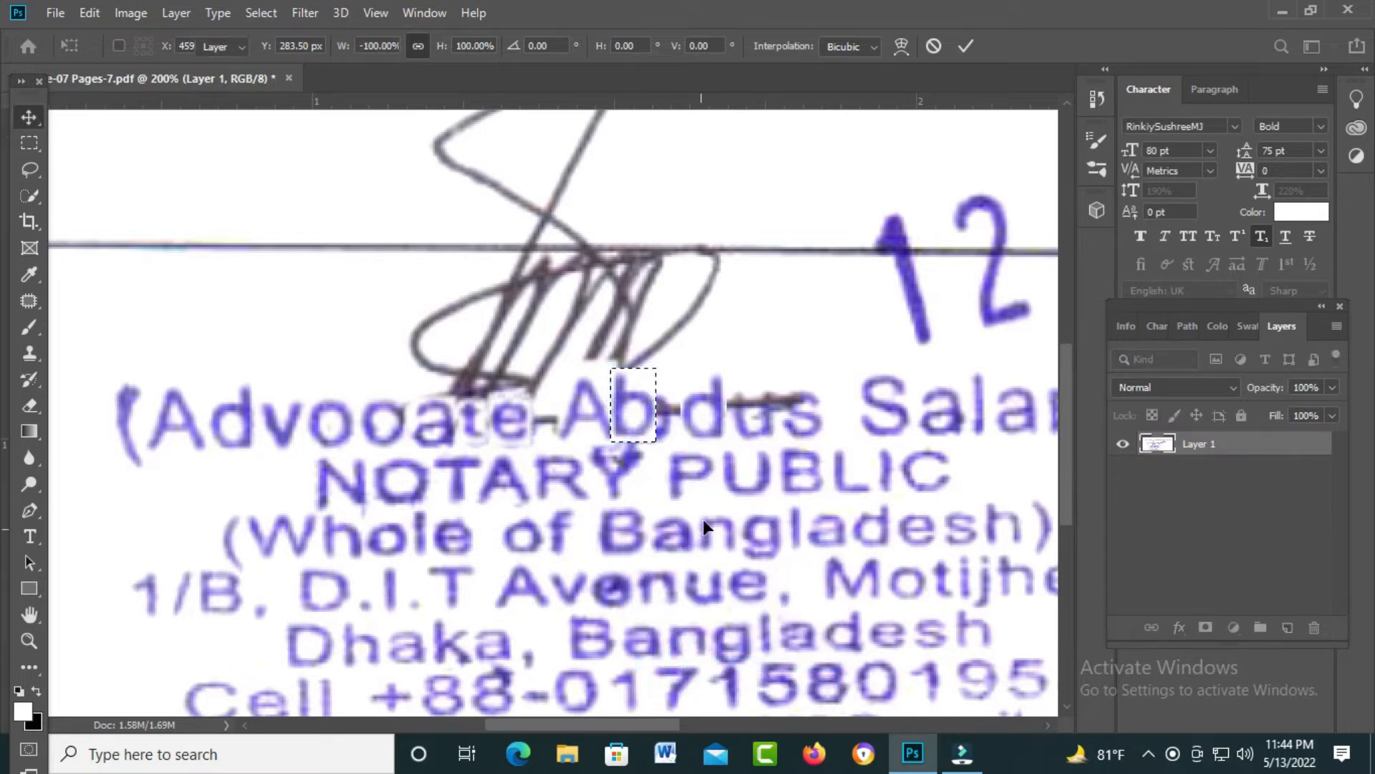
key(Return)
Step: Nudge the new 'b' into place, check it, and zoom the stamp to 100%
key(Right)
key(Right)
key(Right)
key(Right)
key(Right)
key(Right)
key(Right)
key(Right)
key(Up)
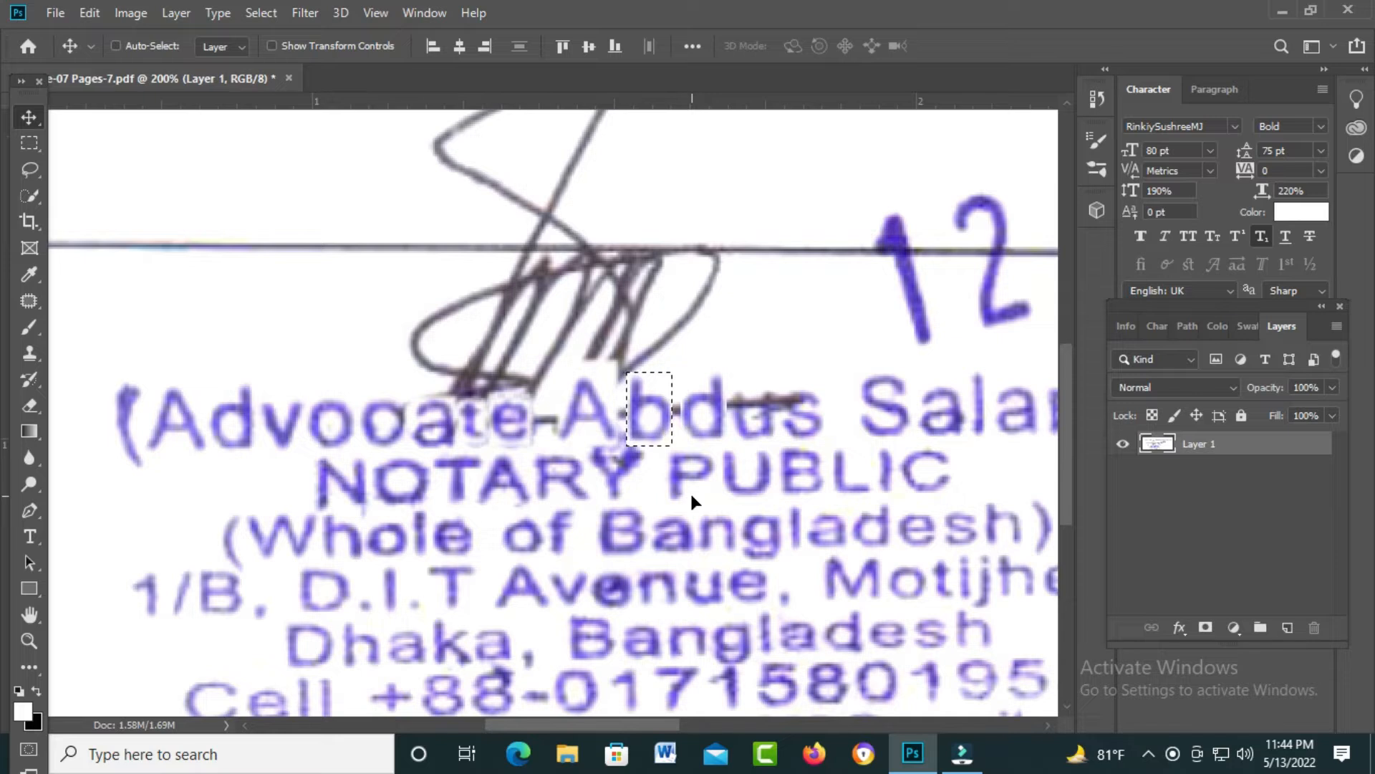
key(ctrl+d)
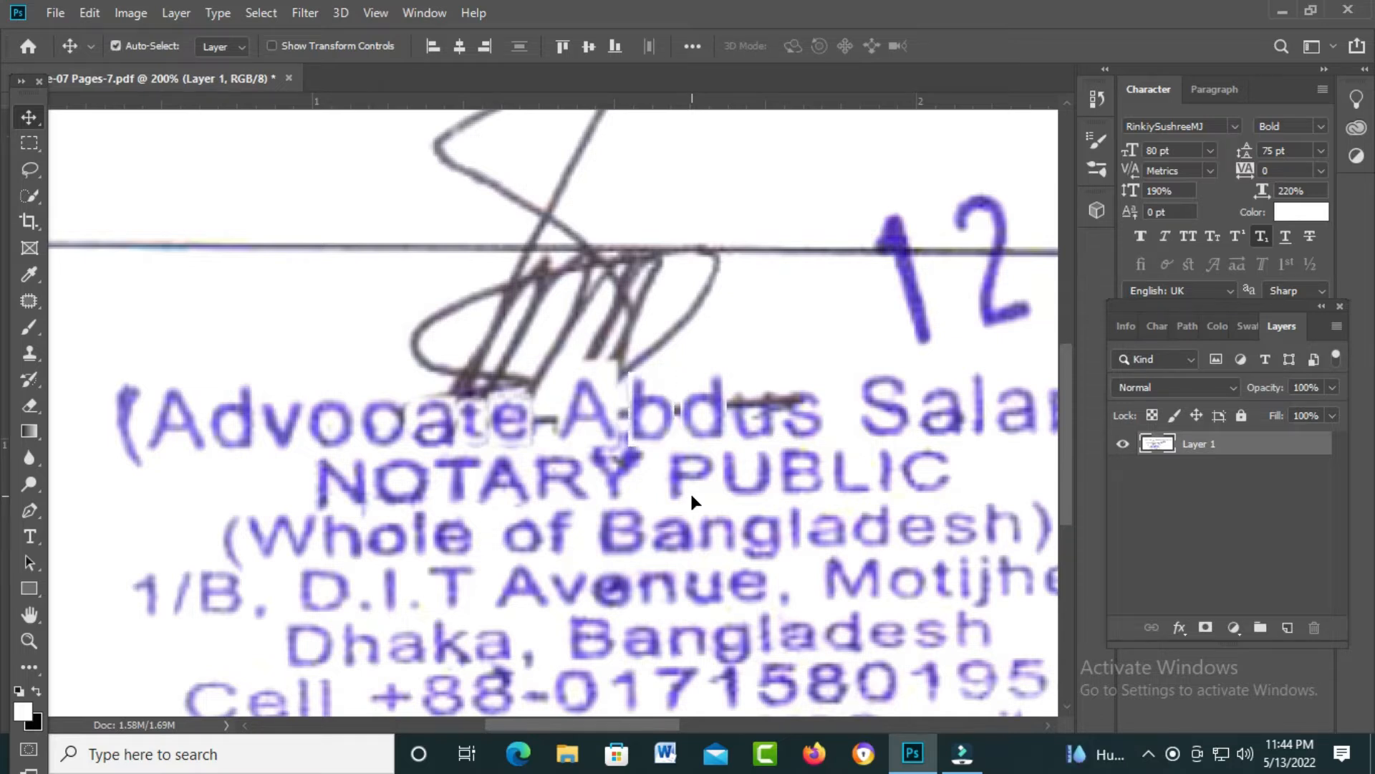
key(ctrl+z)
key(ctrl+z)
click(483, 454)
click(530, 493)
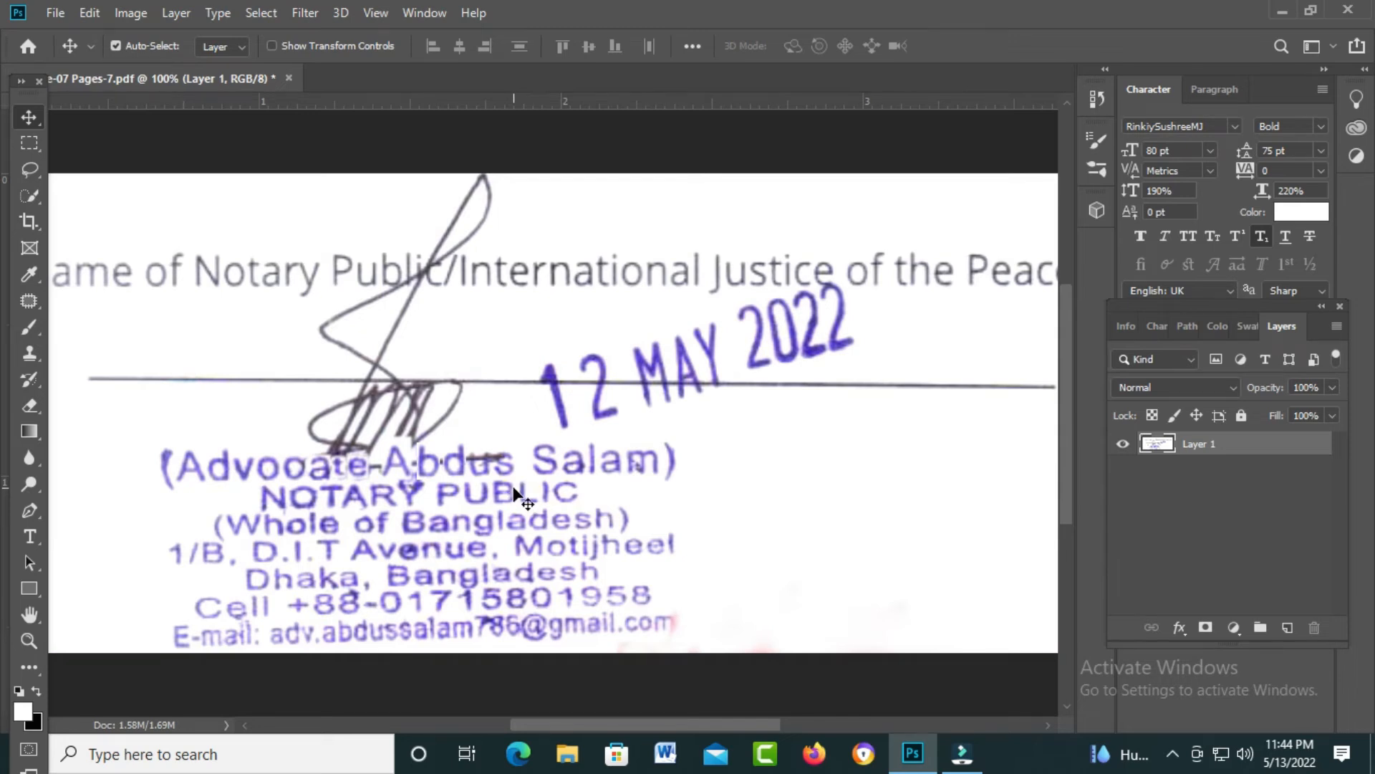
Step: Copy the 'U' from PUBLIC onto the 'u' of Abdus, shrunk to lowercase size
scroll(515, 493, down, 3)
key(m)
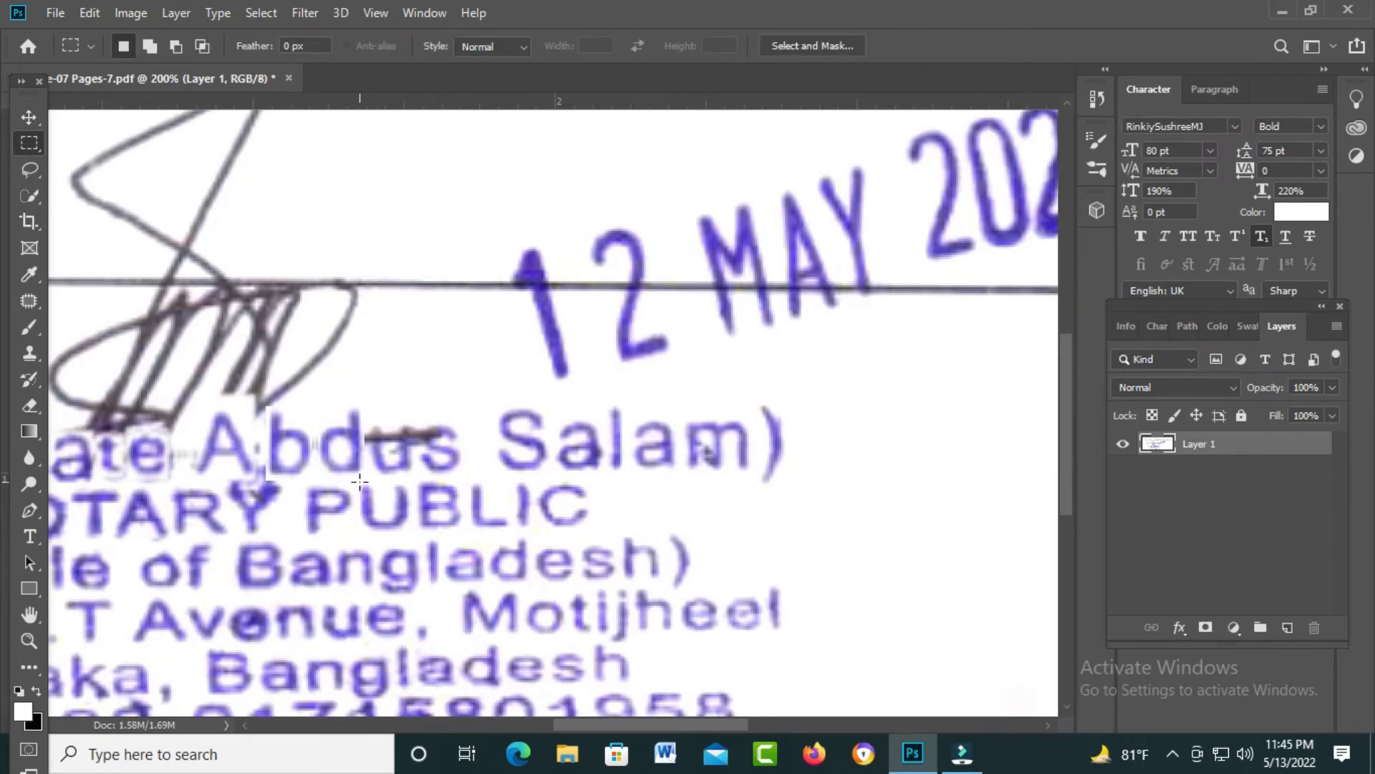
drag(359, 482, 401, 442)
key(ctrl+t)
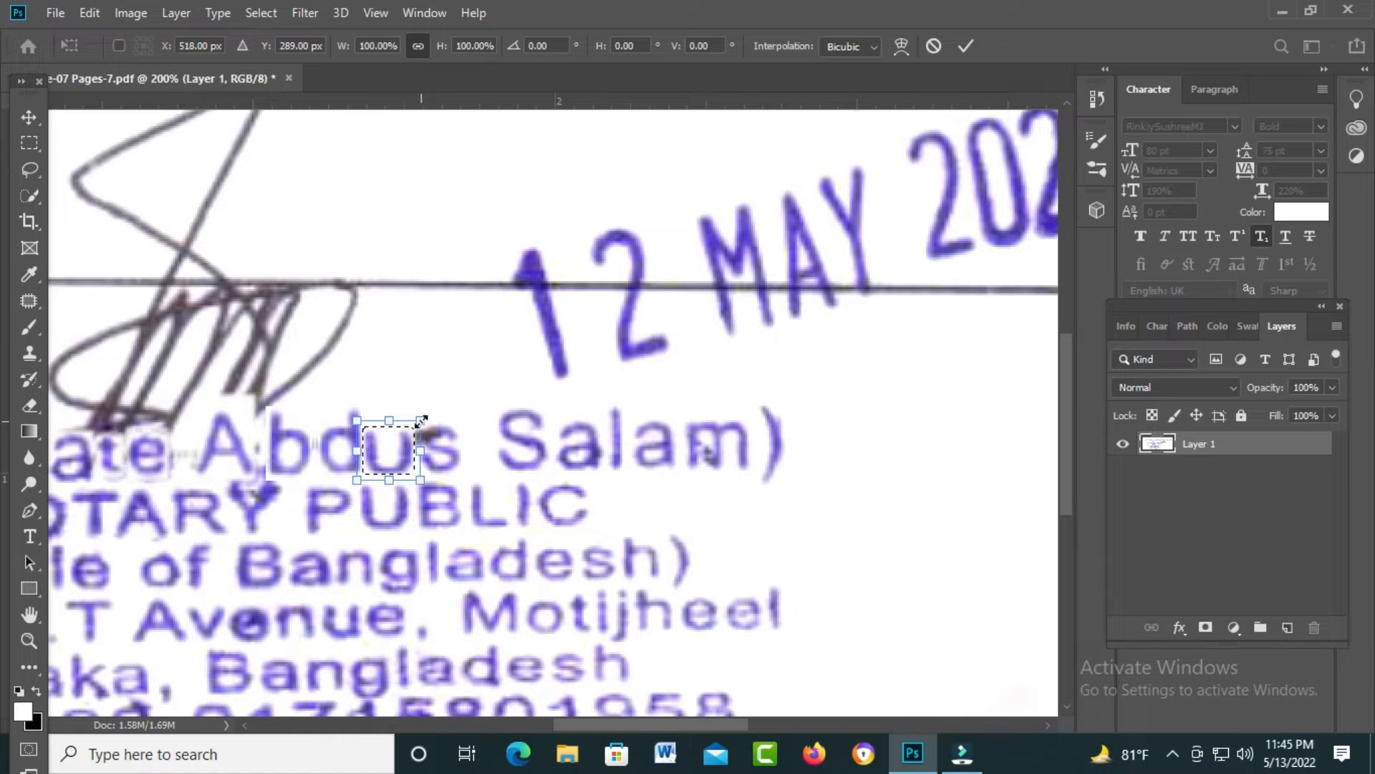
drag(417, 423, 412, 427)
key(Return)
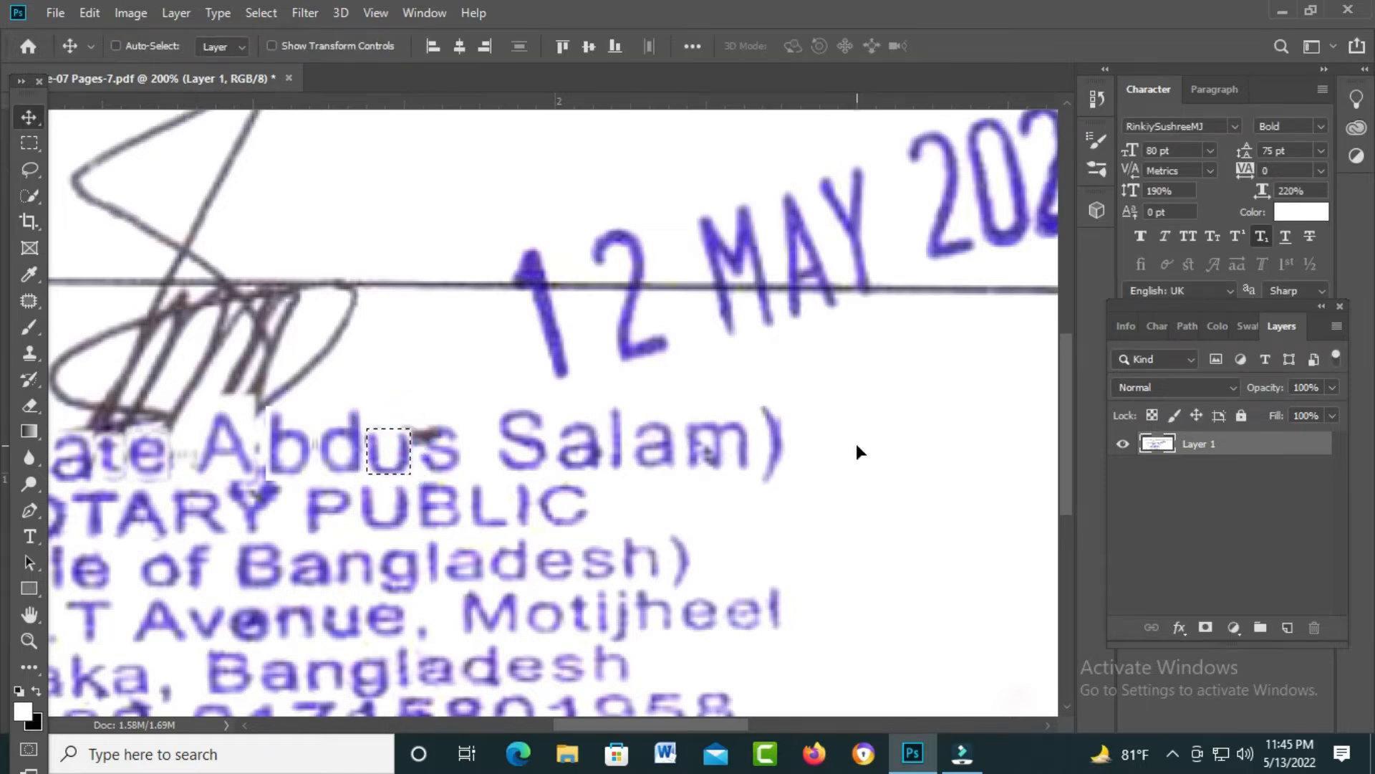
key(m)
click(798, 520)
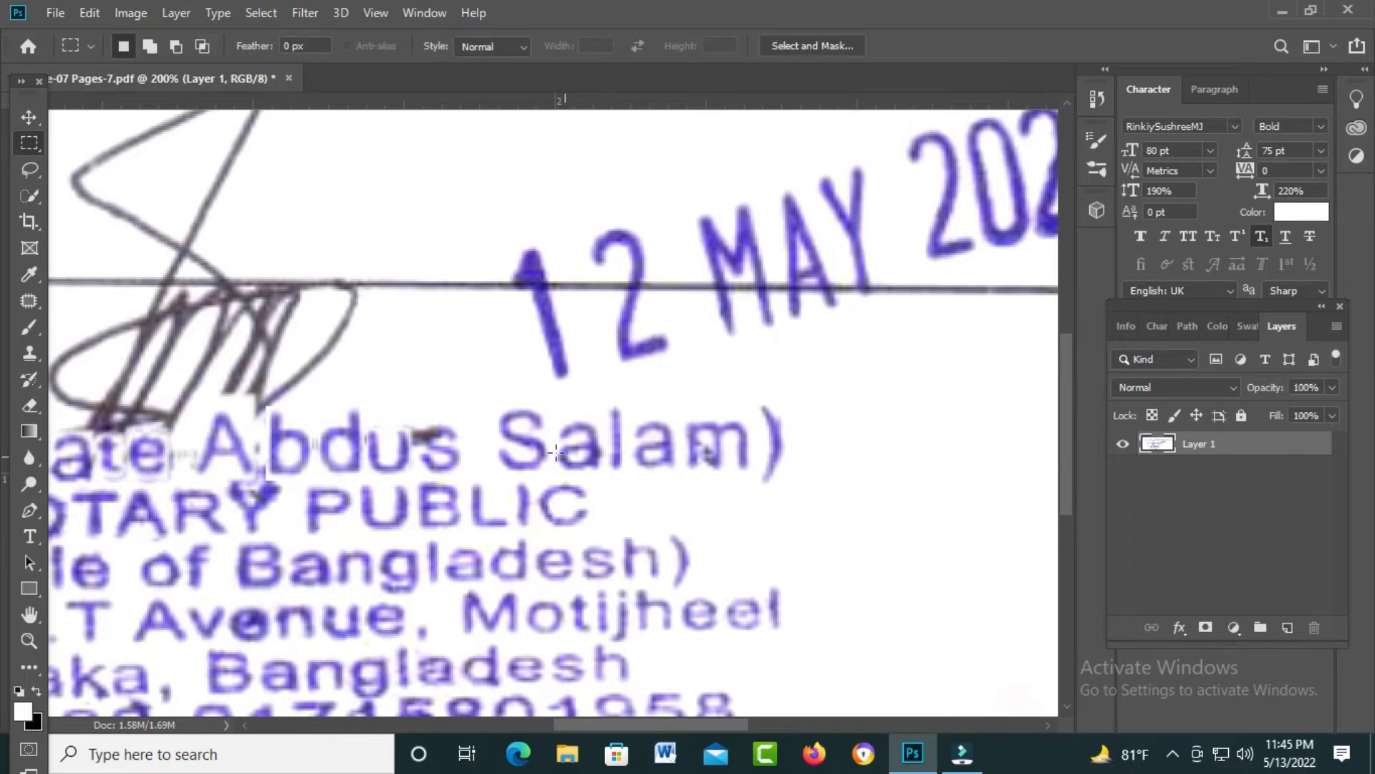
drag(496, 408, 551, 474)
key(shift+F6)
key(Return)
key(v)
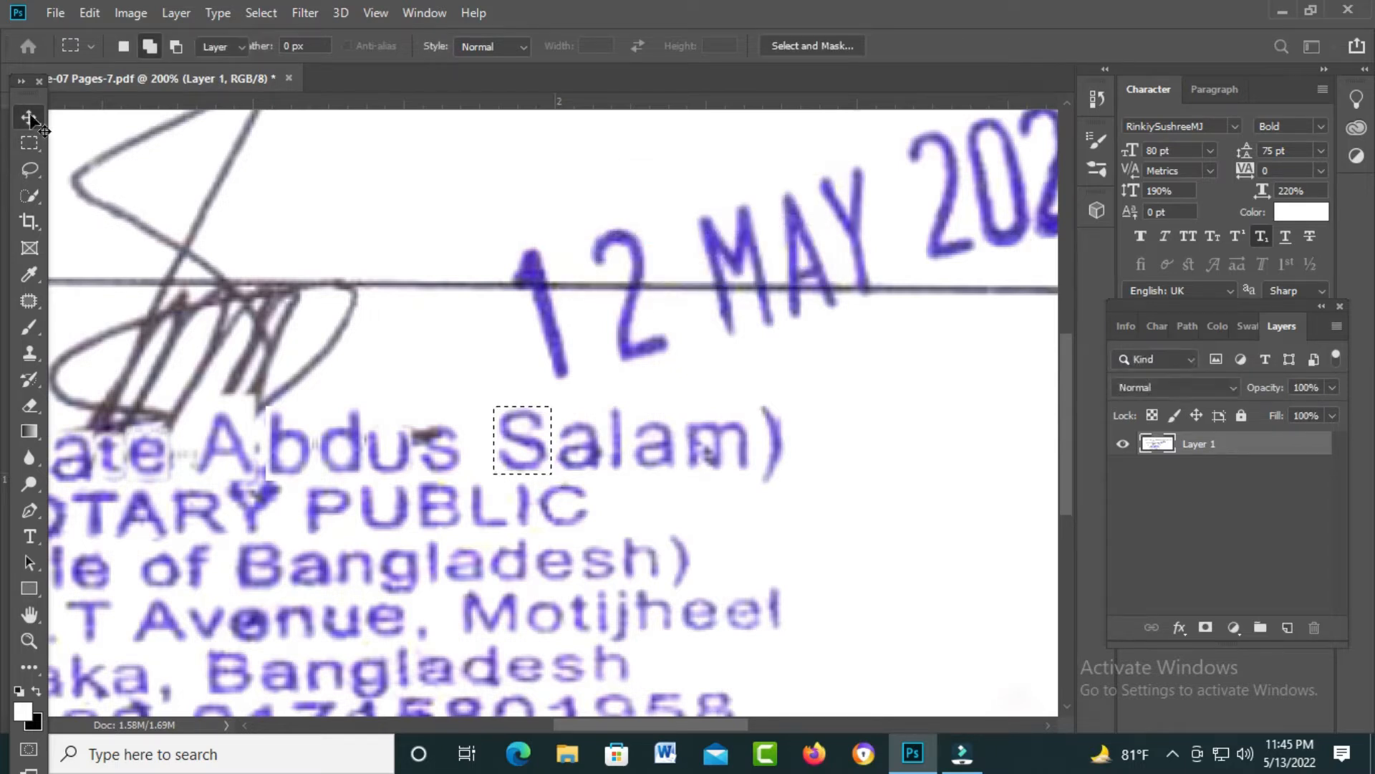
drag(530, 454, 455, 460)
key(ctrl+t)
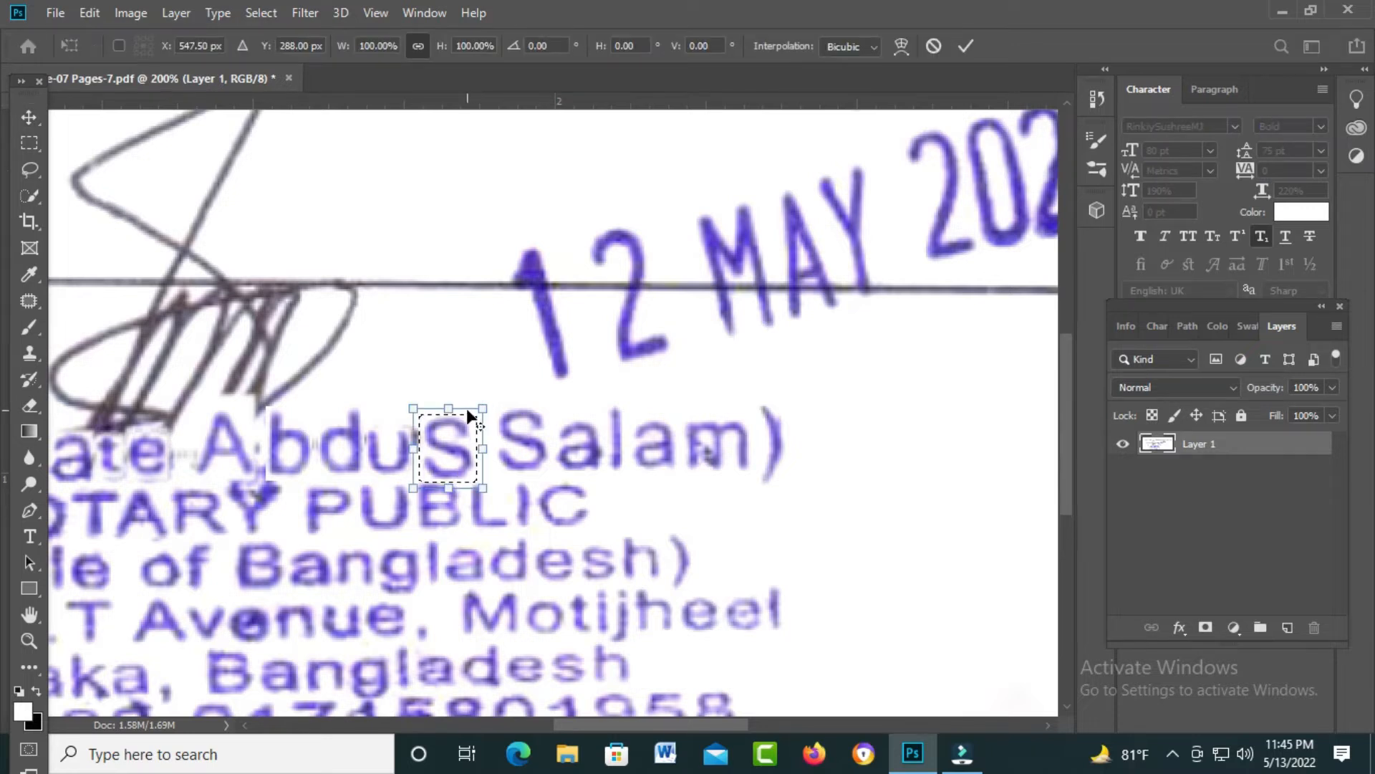
drag(482, 407, 461, 424)
key(Return)
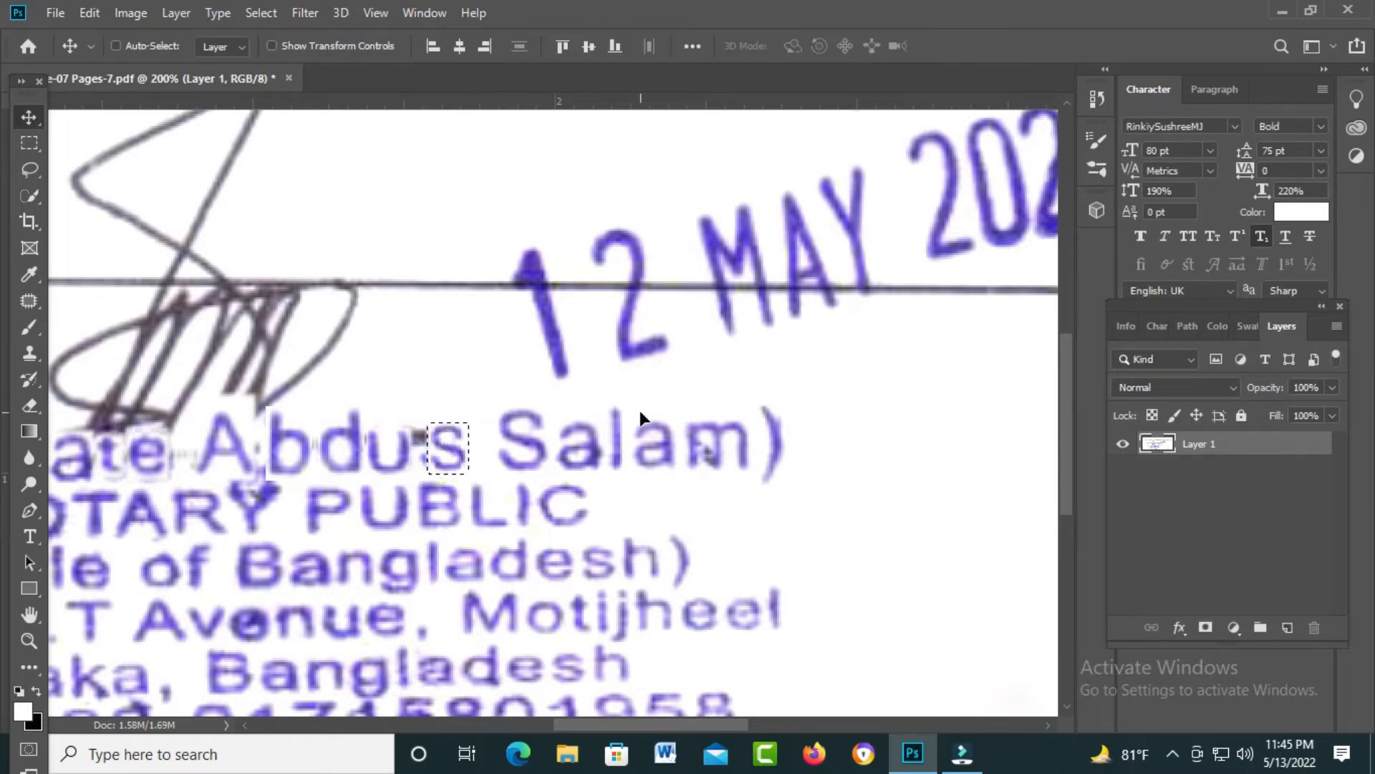
Step: Make the new 's' slightly wider and shorter and nudge it left
key(ctrl+d)
key(ctrl+shift+d)
key(ctrl+t)
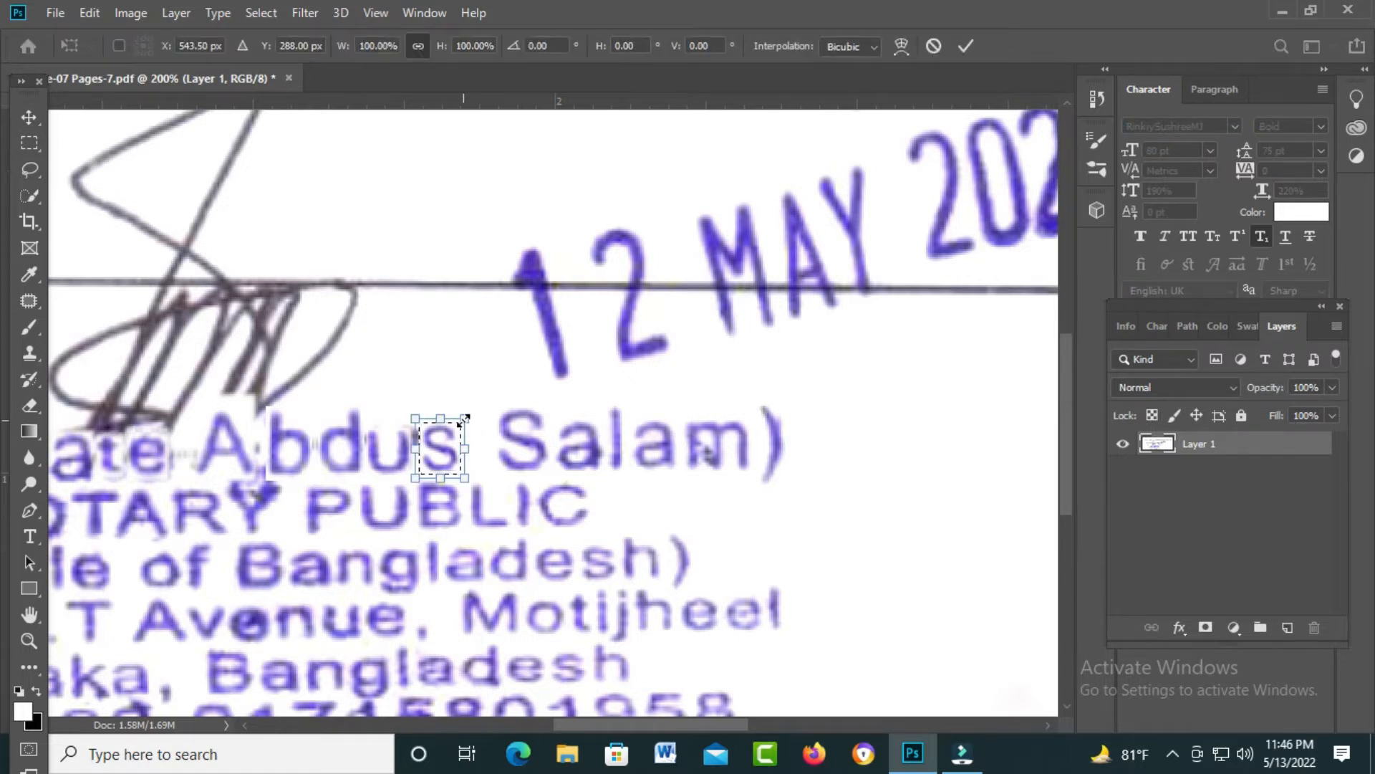
drag(460, 422, 461, 421)
key(Return)
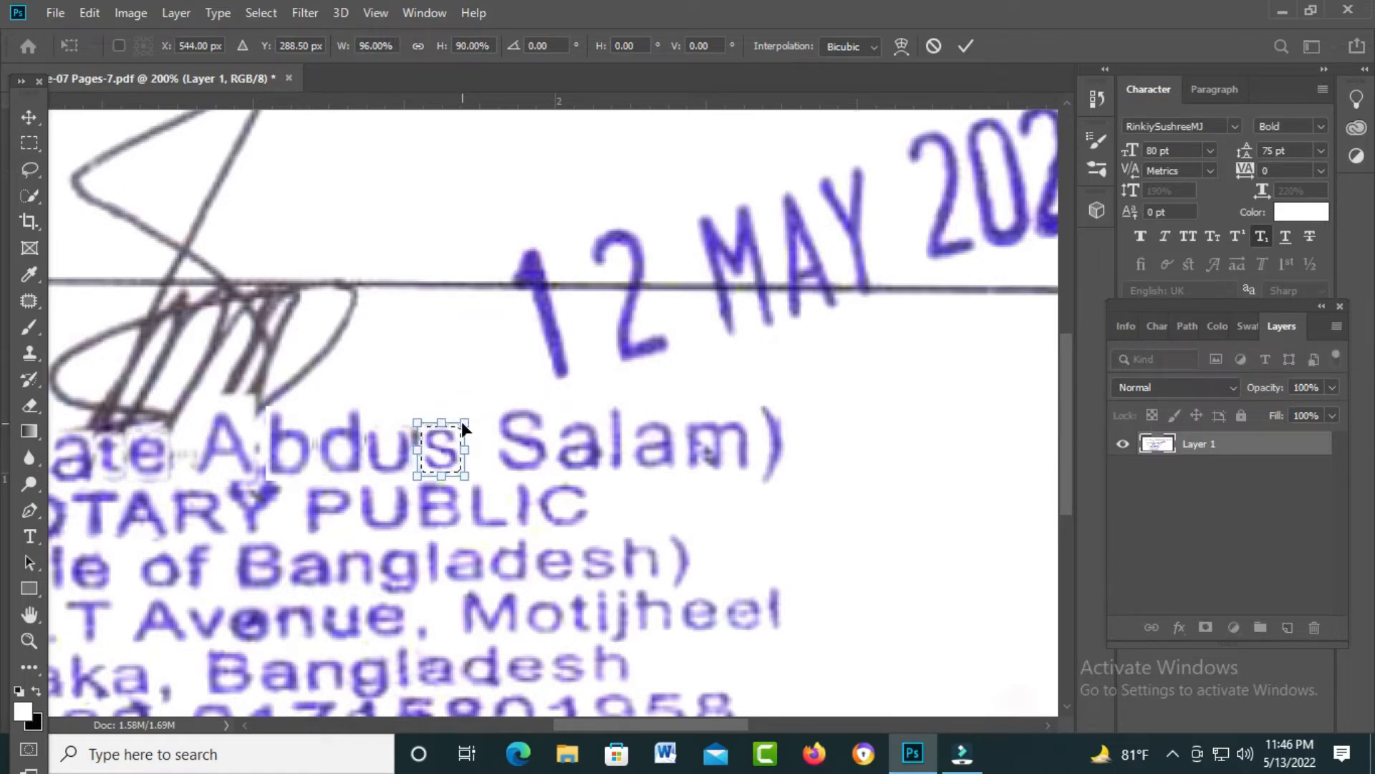
key(Left)
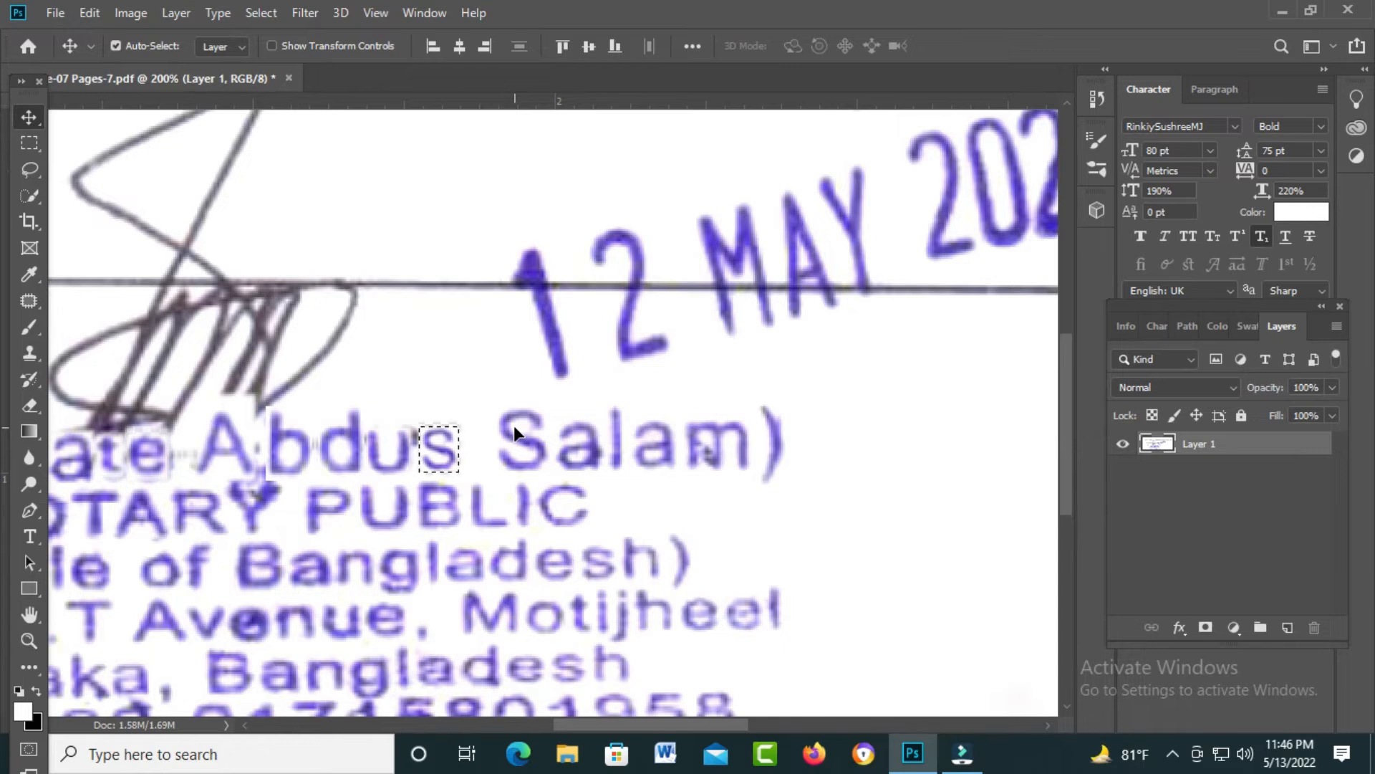
key(ctrl+0)
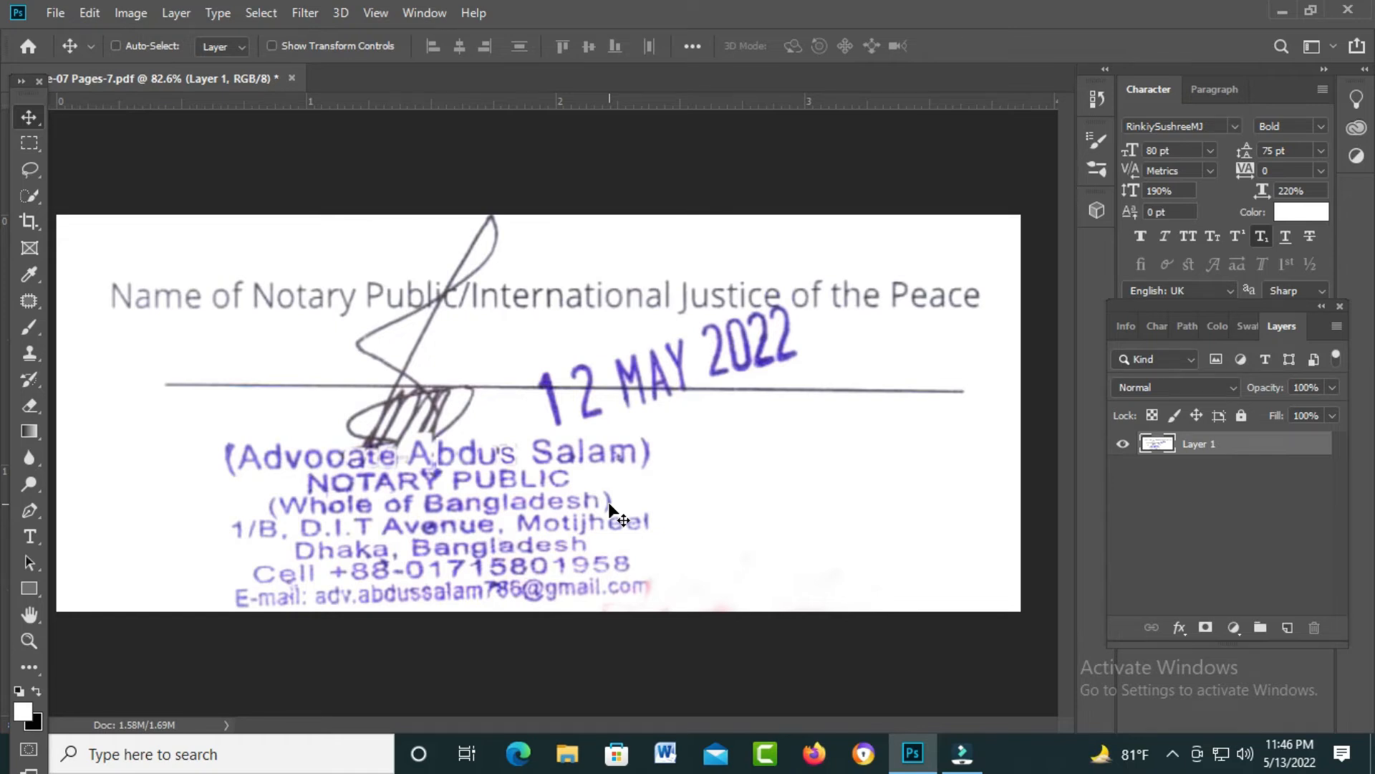
scroll(493, 487, up, 8)
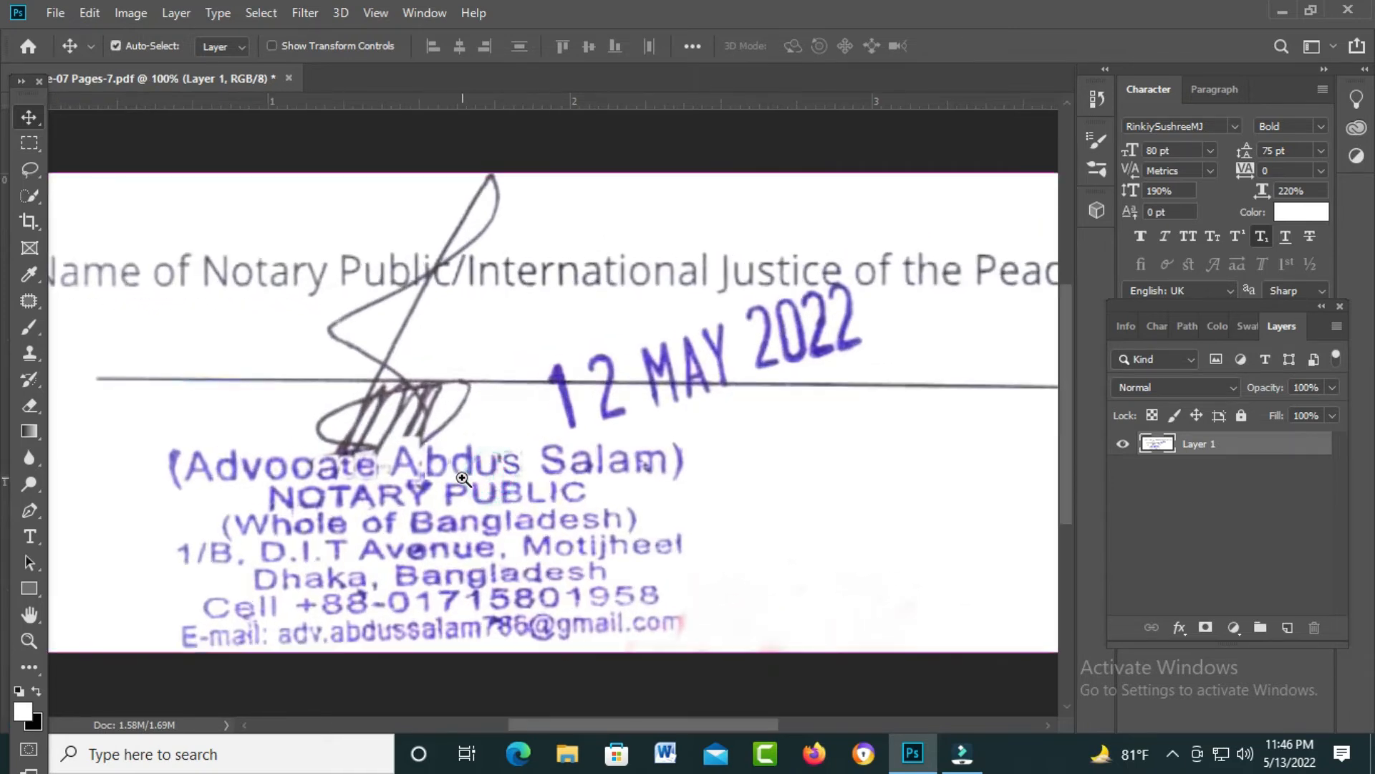
drag(386, 488, 477, 490)
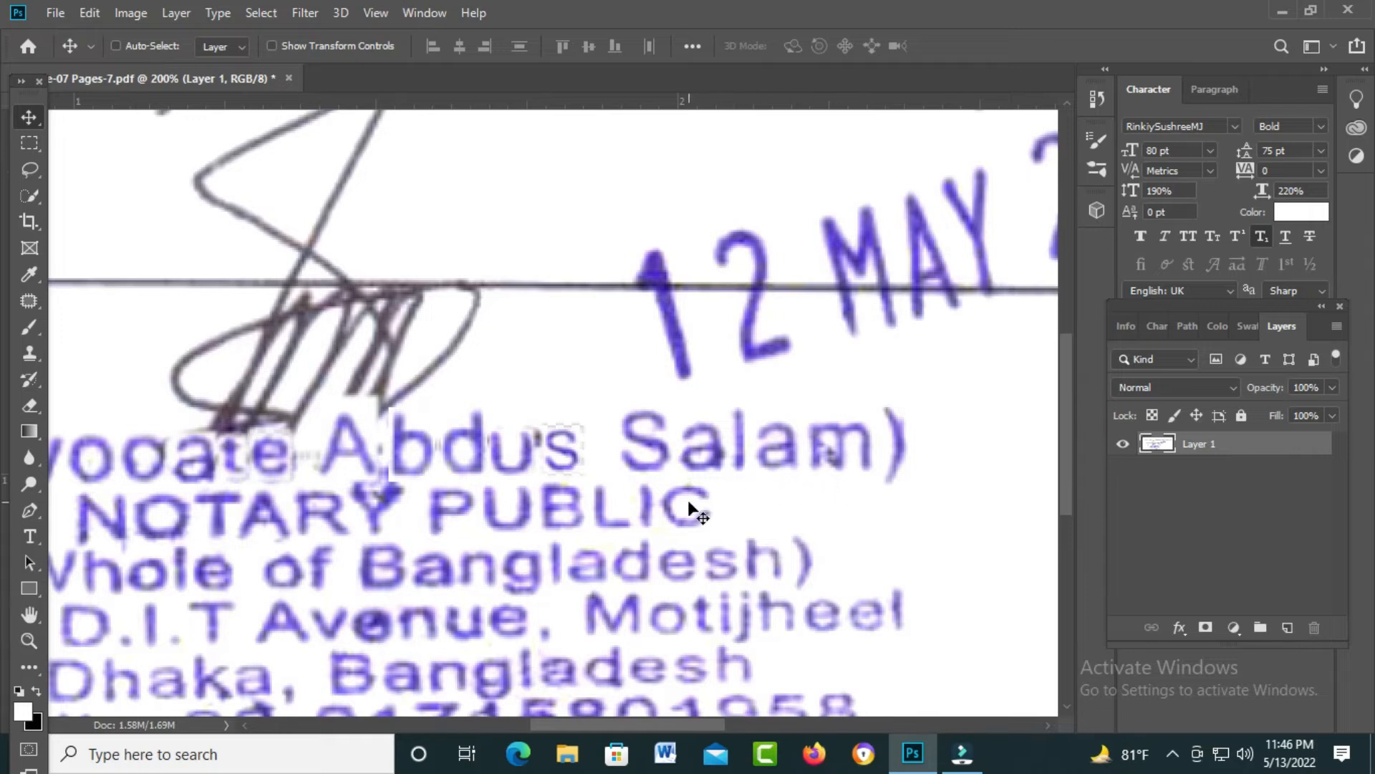
Step: Cover the stray mark in Abdus with a 1-pixel-feathered patch of blank paper
key(m)
drag(536, 395, 546, 415)
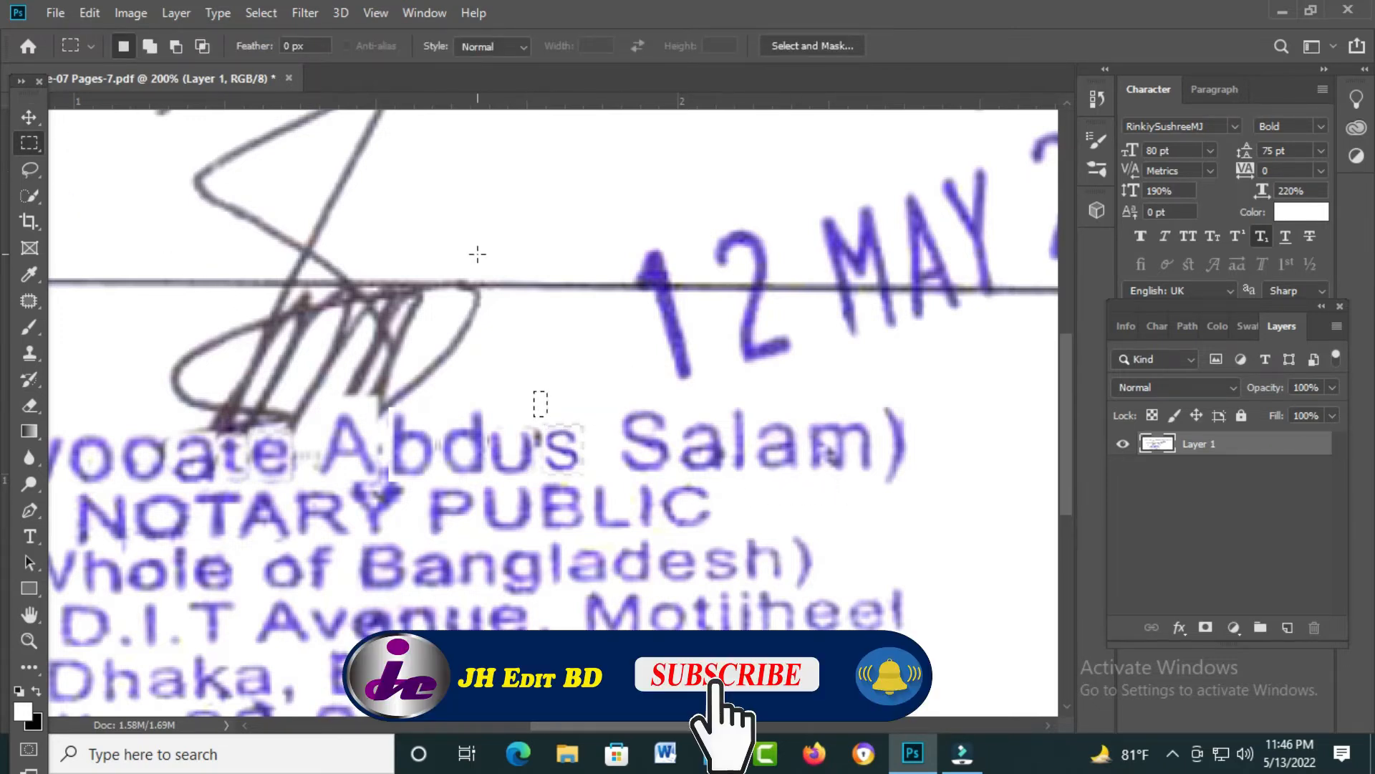
key(shift+F6)
key(Return)
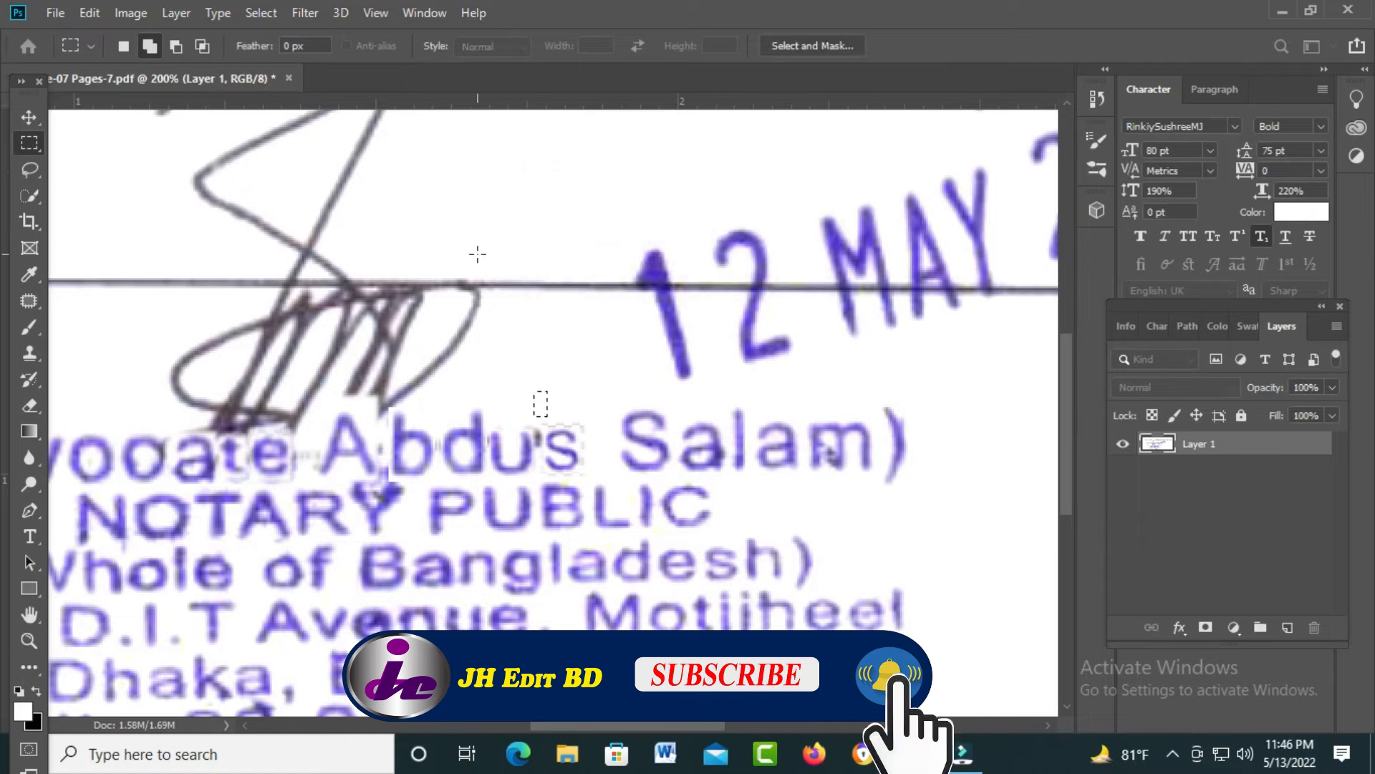
click(28, 116)
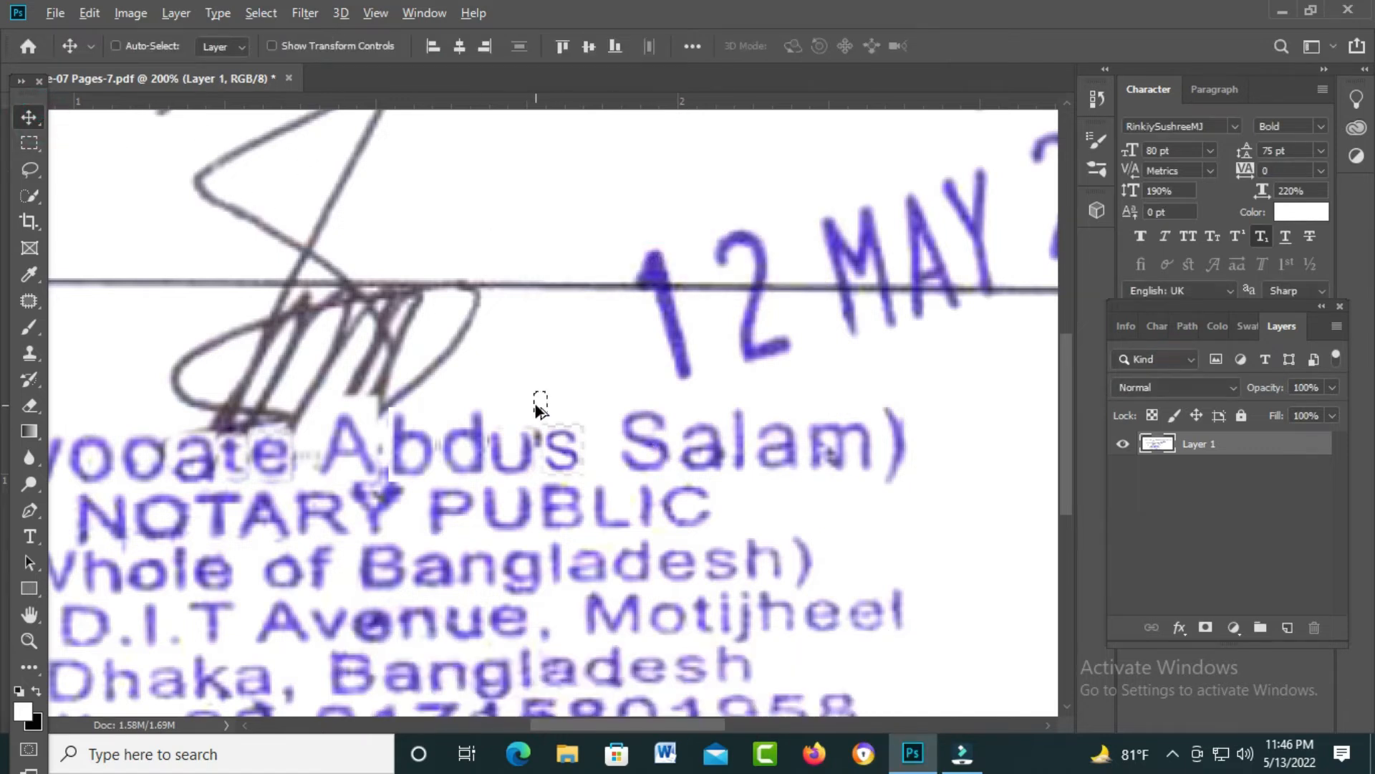
drag(541, 407, 538, 437)
key(ctrl+d)
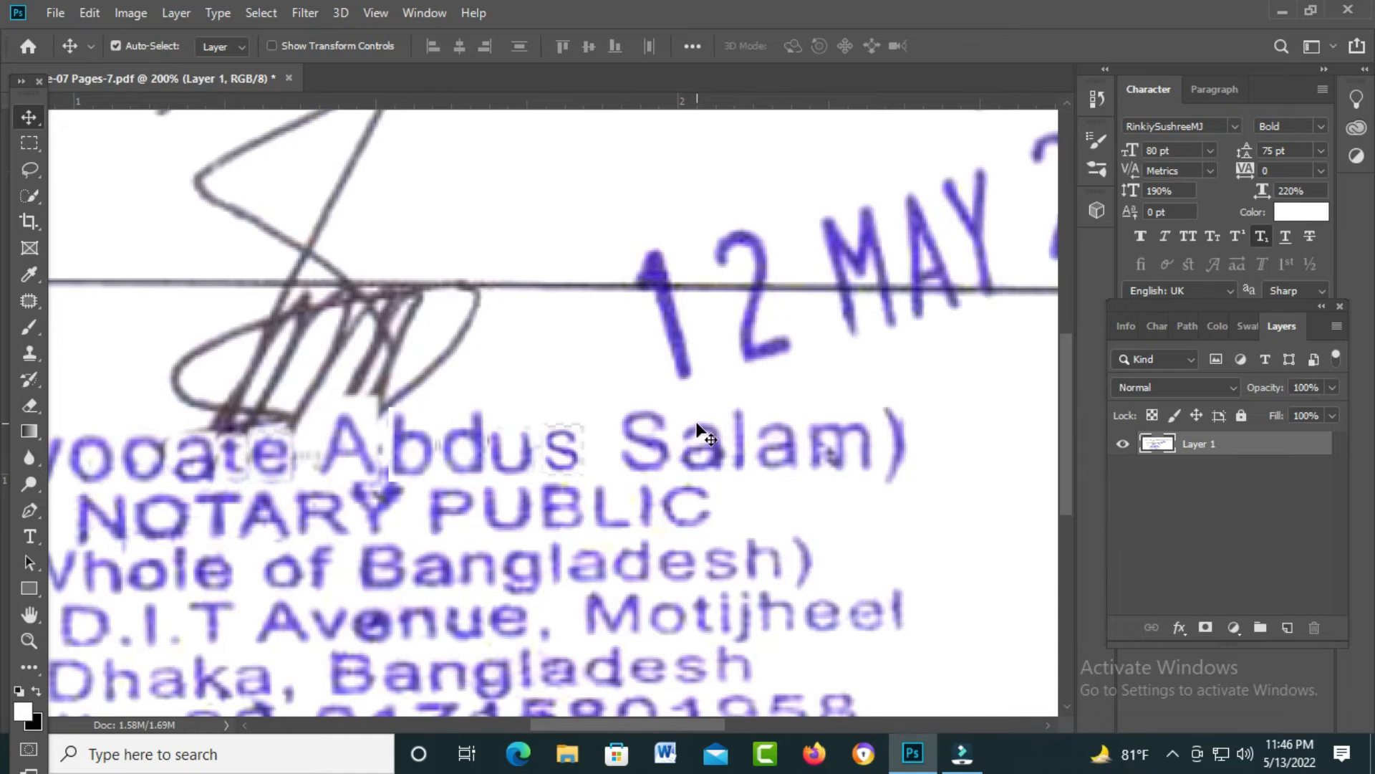
key(ctrl+0)
scroll(487, 447, up, 2)
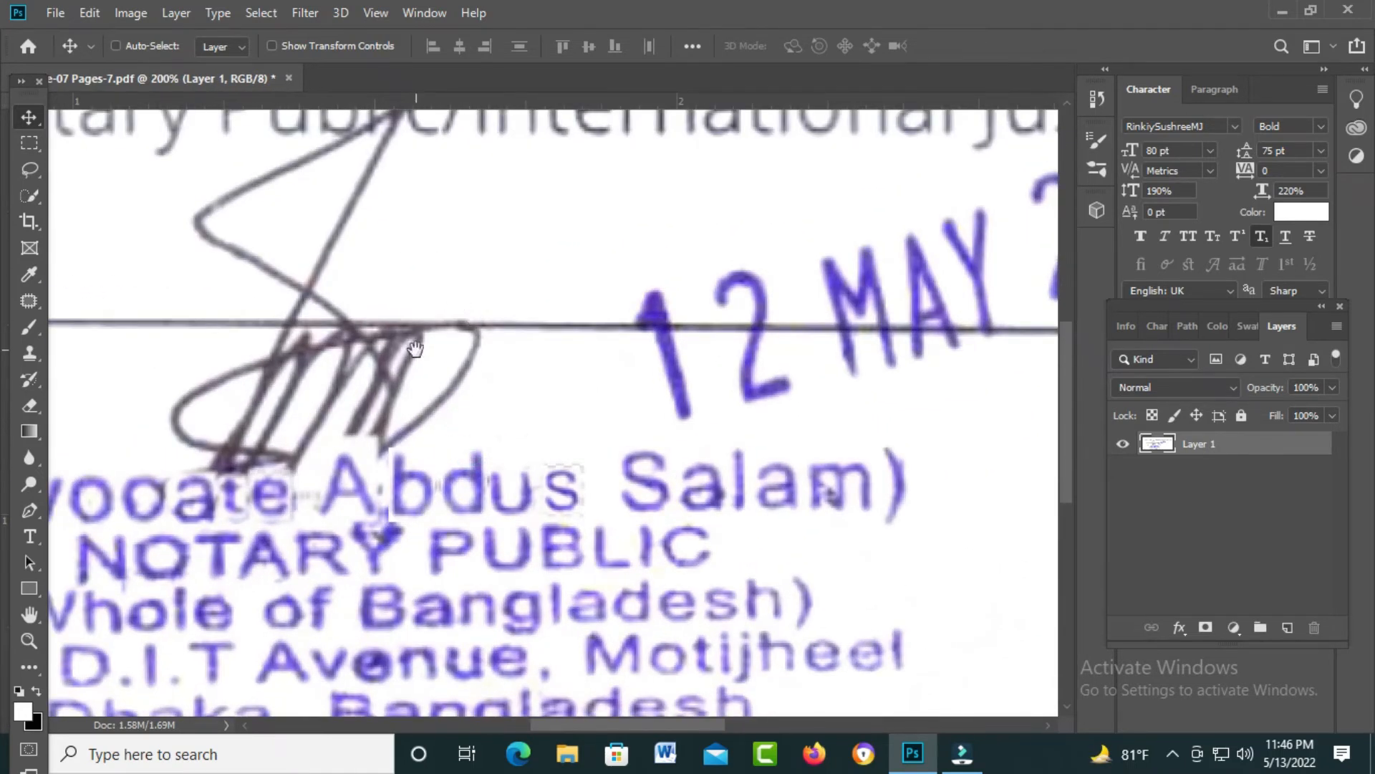
Step: Copy a 1-pixel-feathered 'I' from International over the 'l' of Public
key(ctrl+minus)
ctrl+click(457, 312)
drag(459, 309, 614, 399)
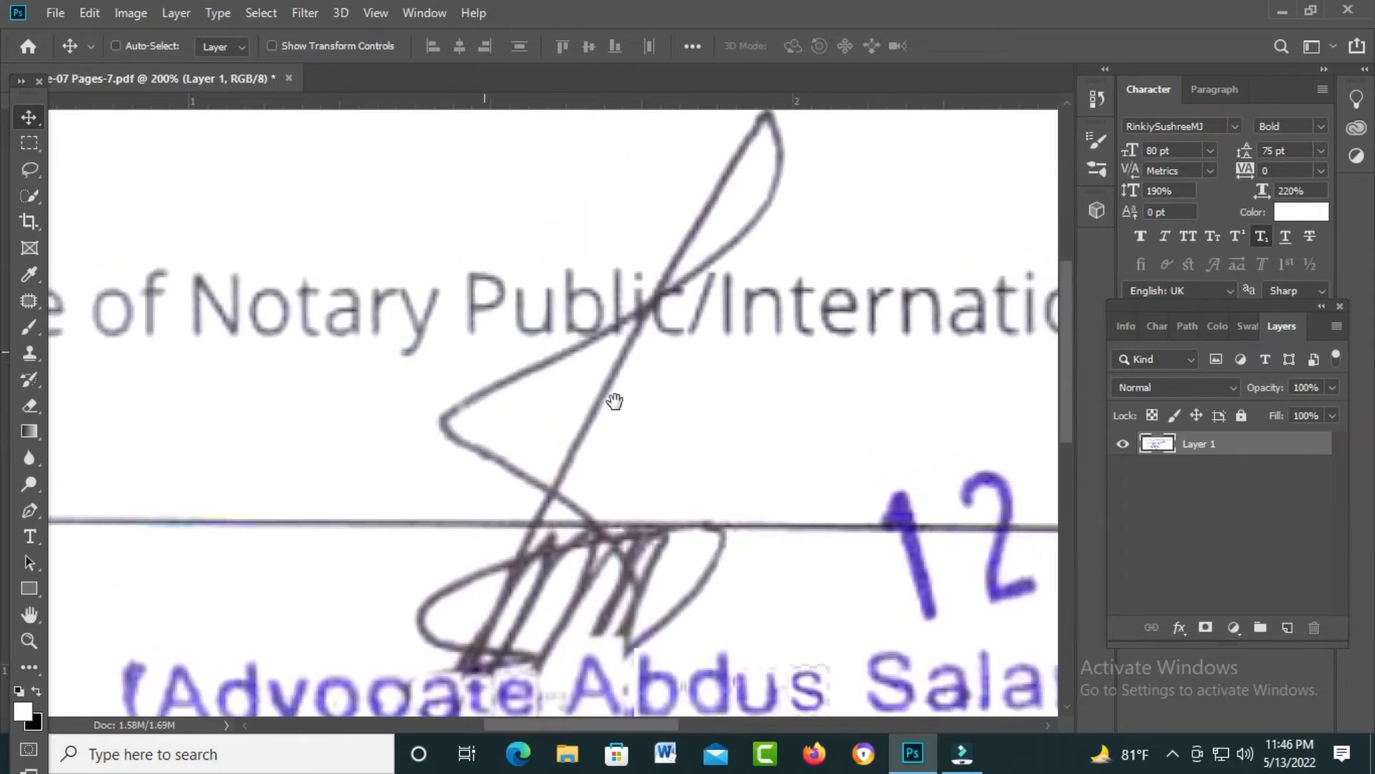
key(ctrl+minus)
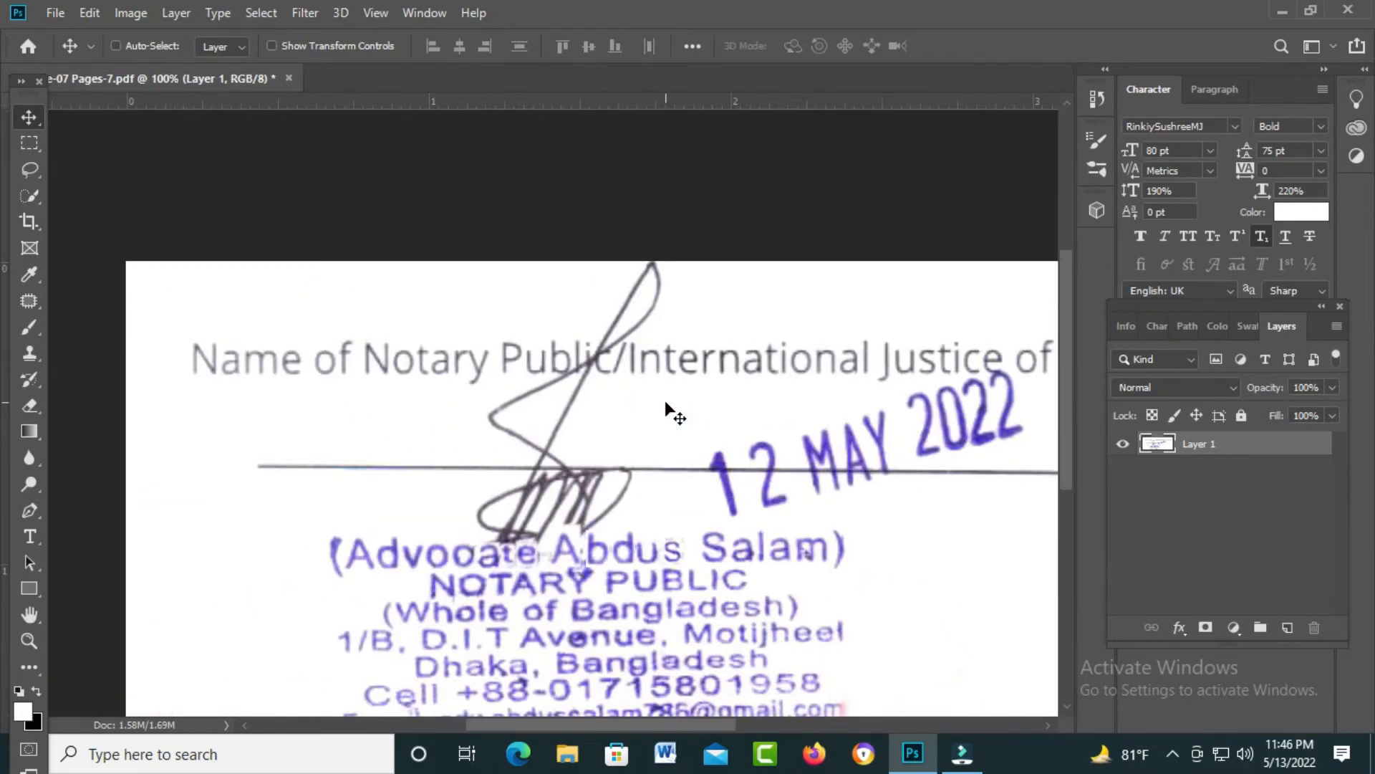
ctrl+click(719, 367)
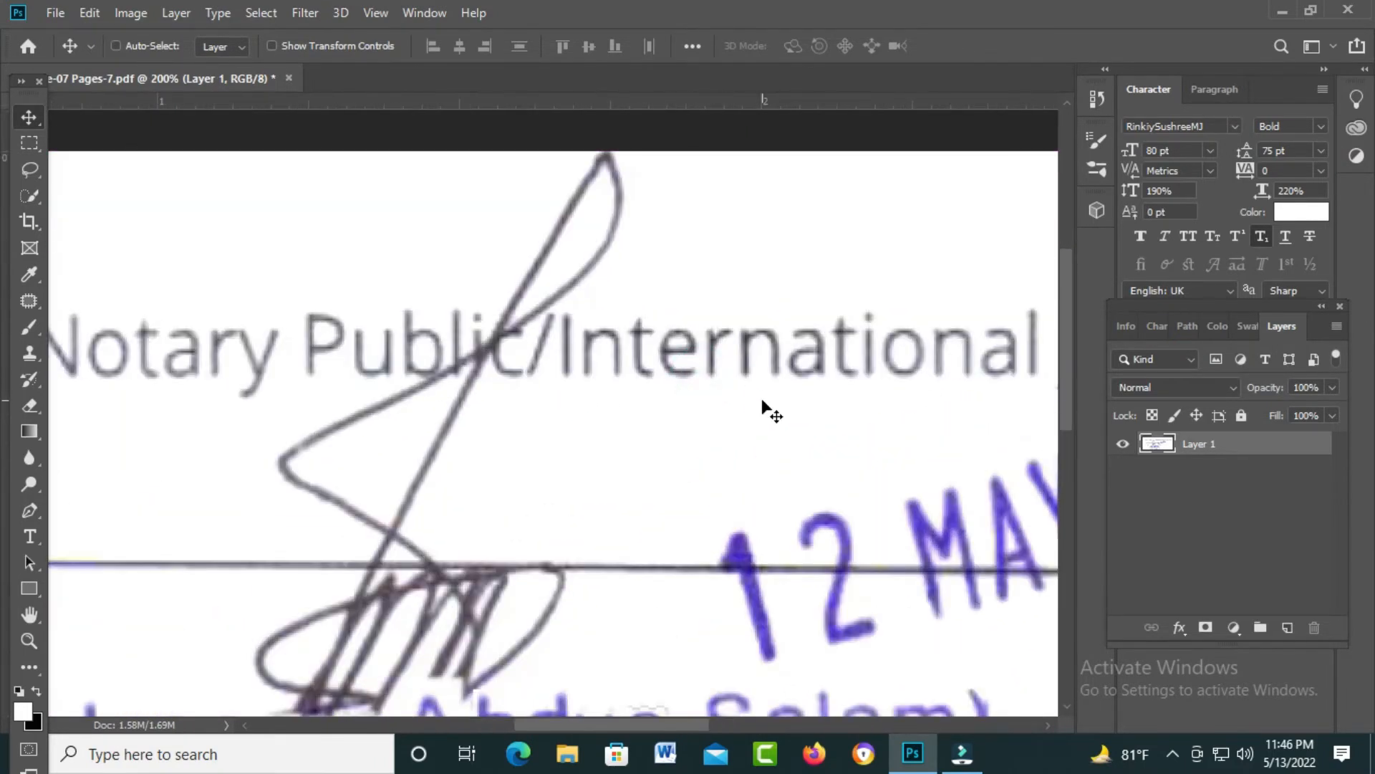
key(m)
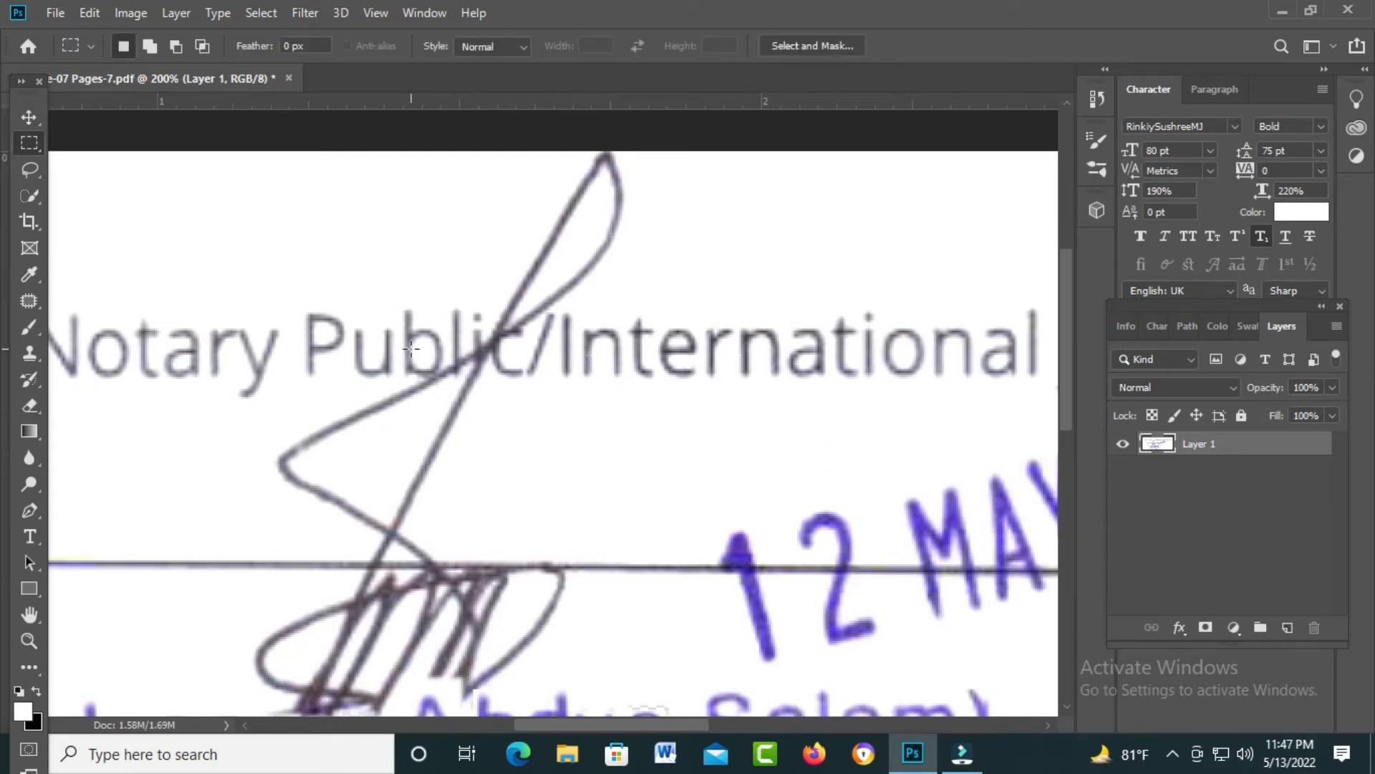
drag(559, 305, 572, 389)
click(572, 390)
key(shift+F6)
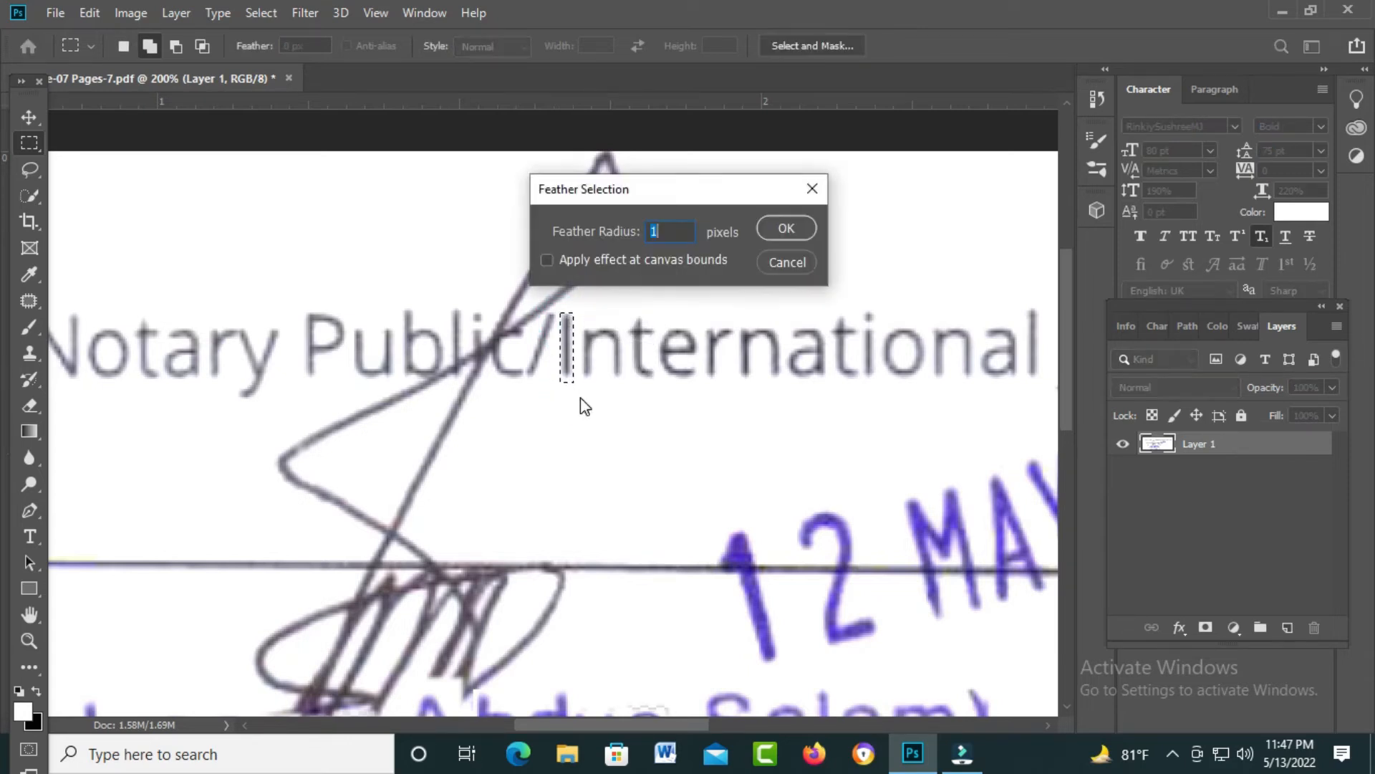
key(Return)
key(v)
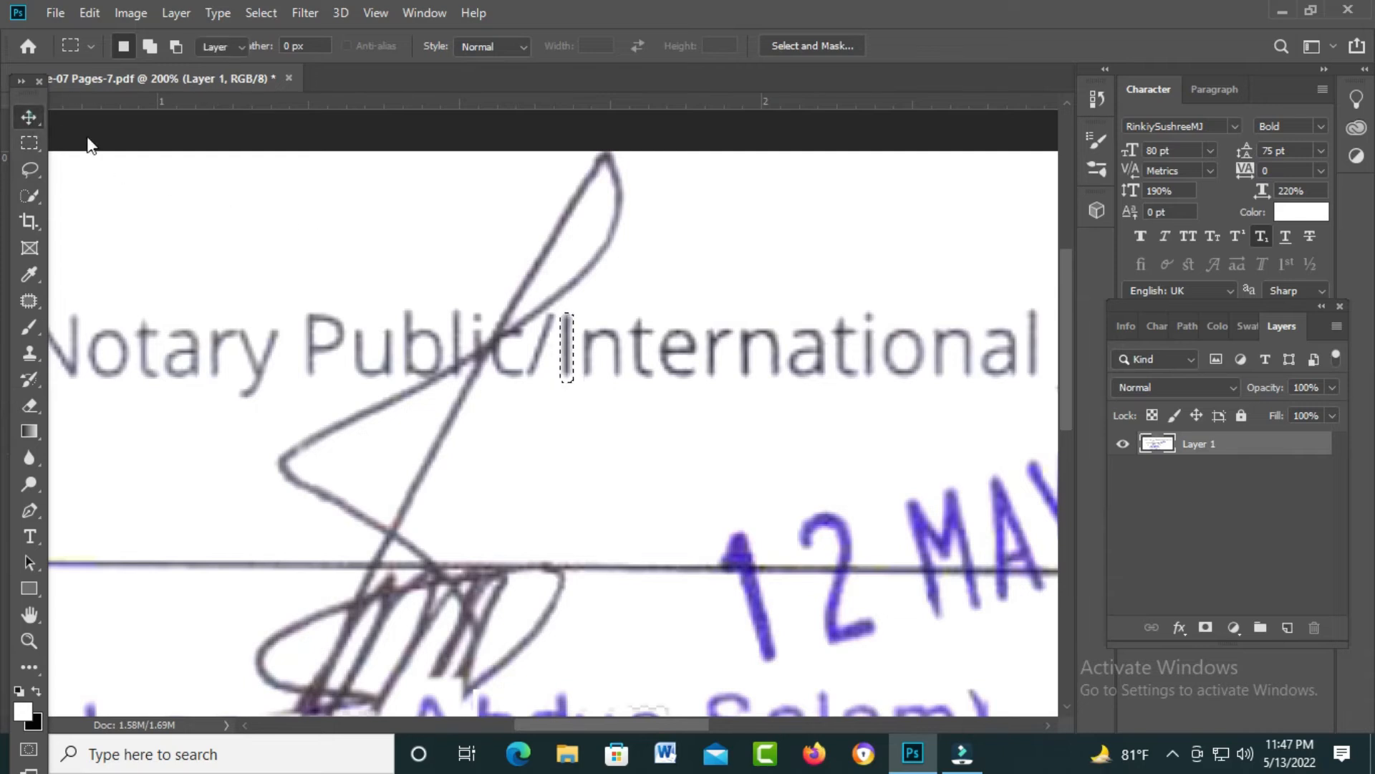
drag(566, 356, 455, 358)
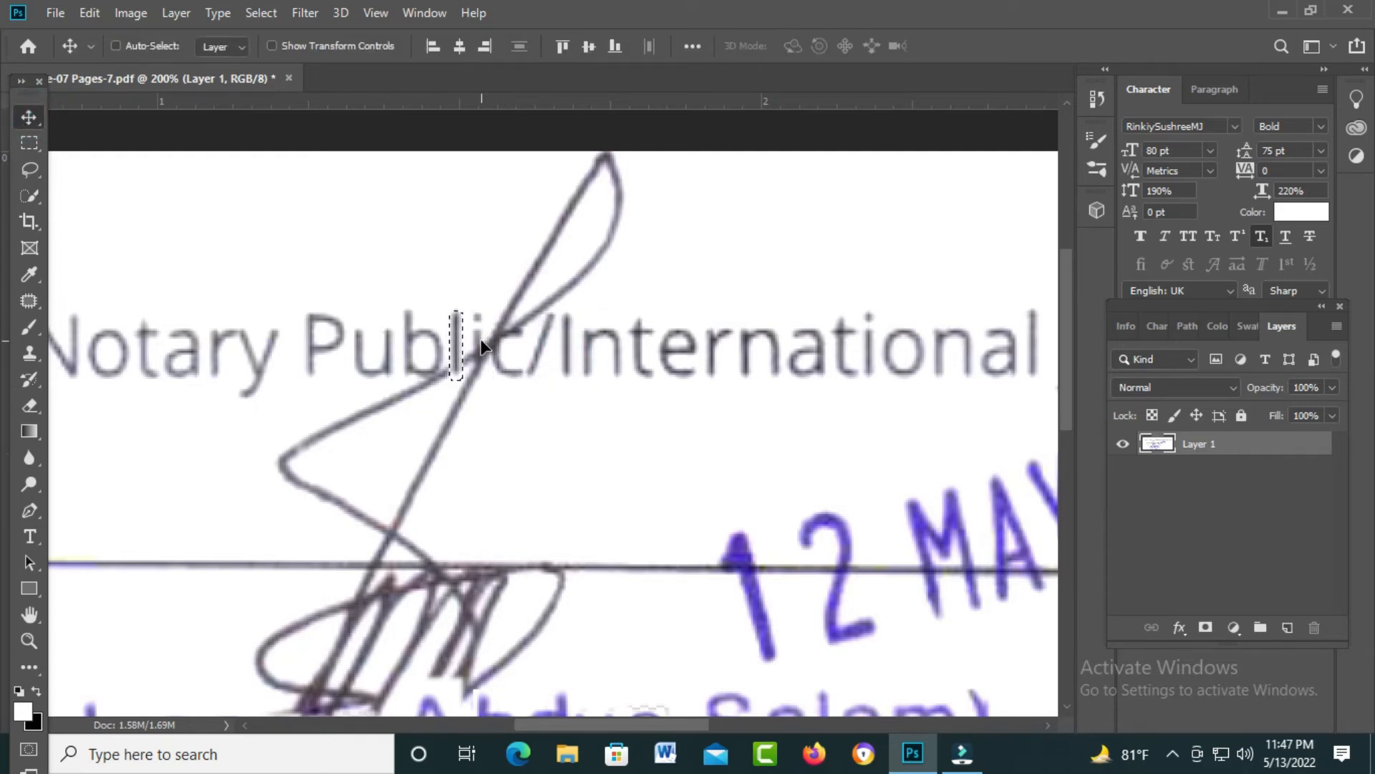
key(ctrl+d)
Step: Copy the 'i' from International into Public and nudge it into place
key(m)
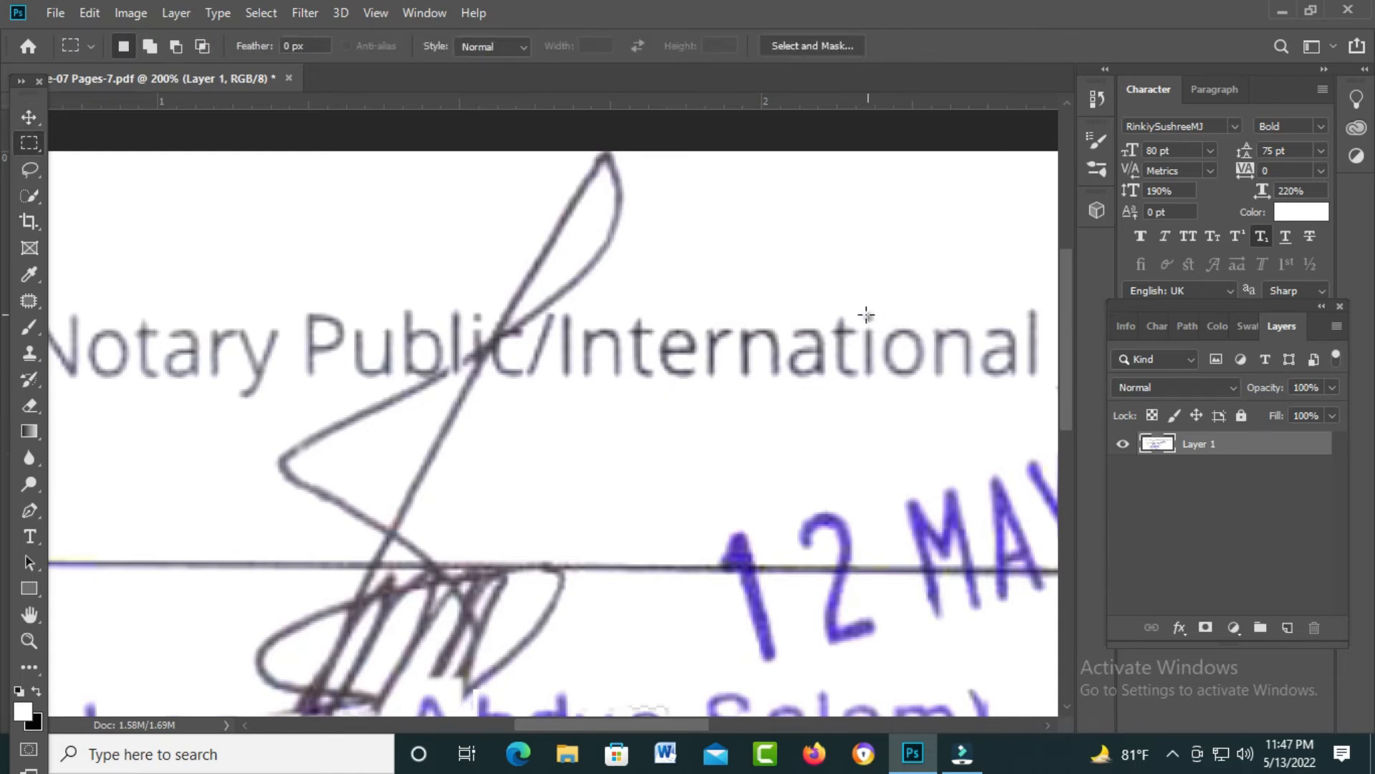
drag(860, 309, 877, 377)
click(876, 377)
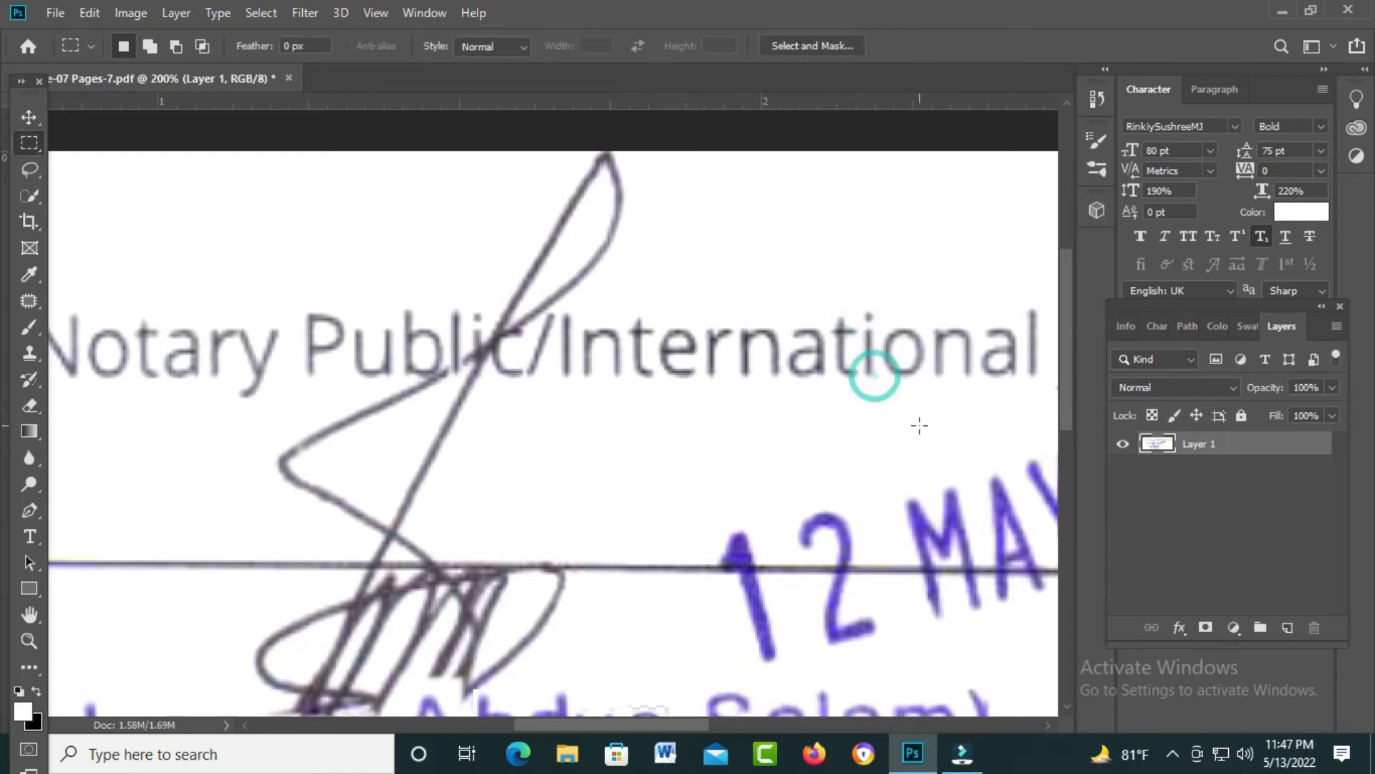
key(v)
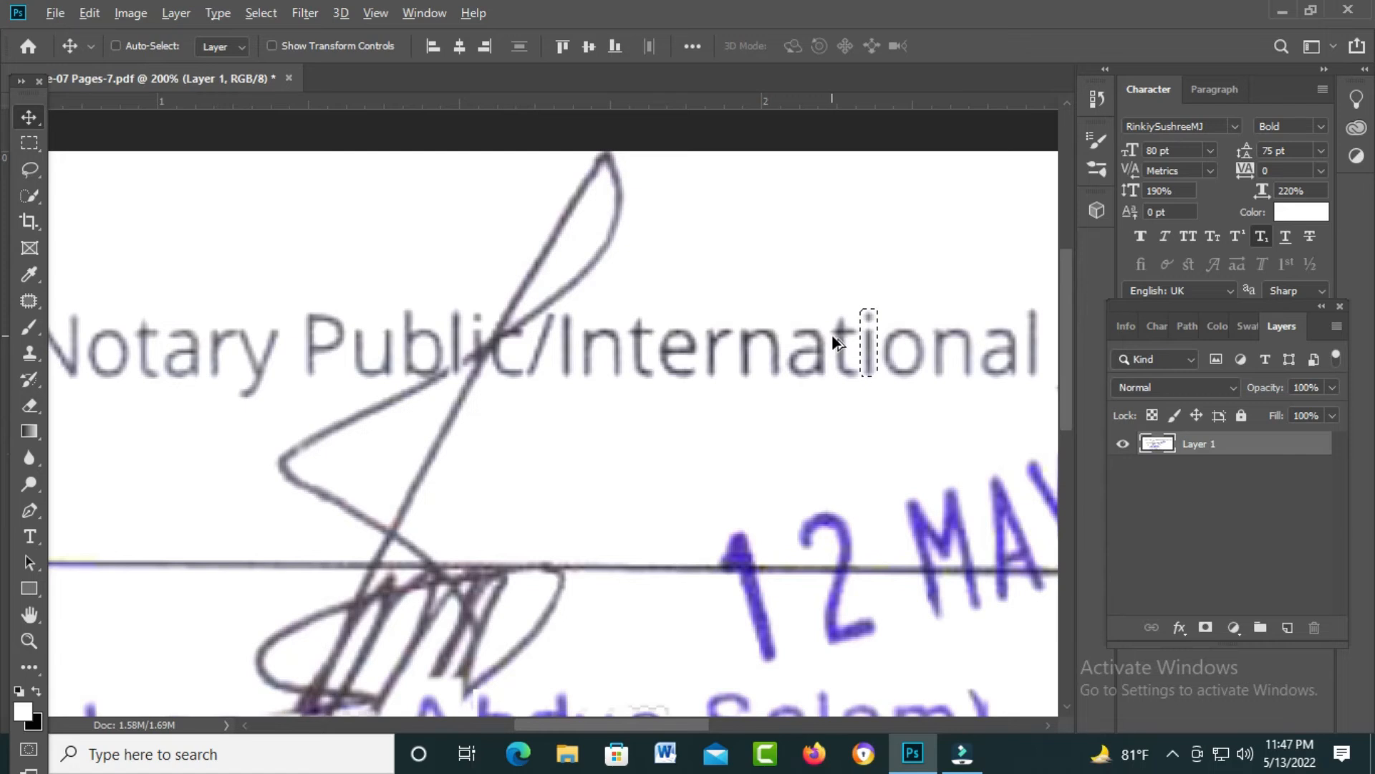
drag(869, 346, 478, 356)
key(Right)
key(Right)
key(Left)
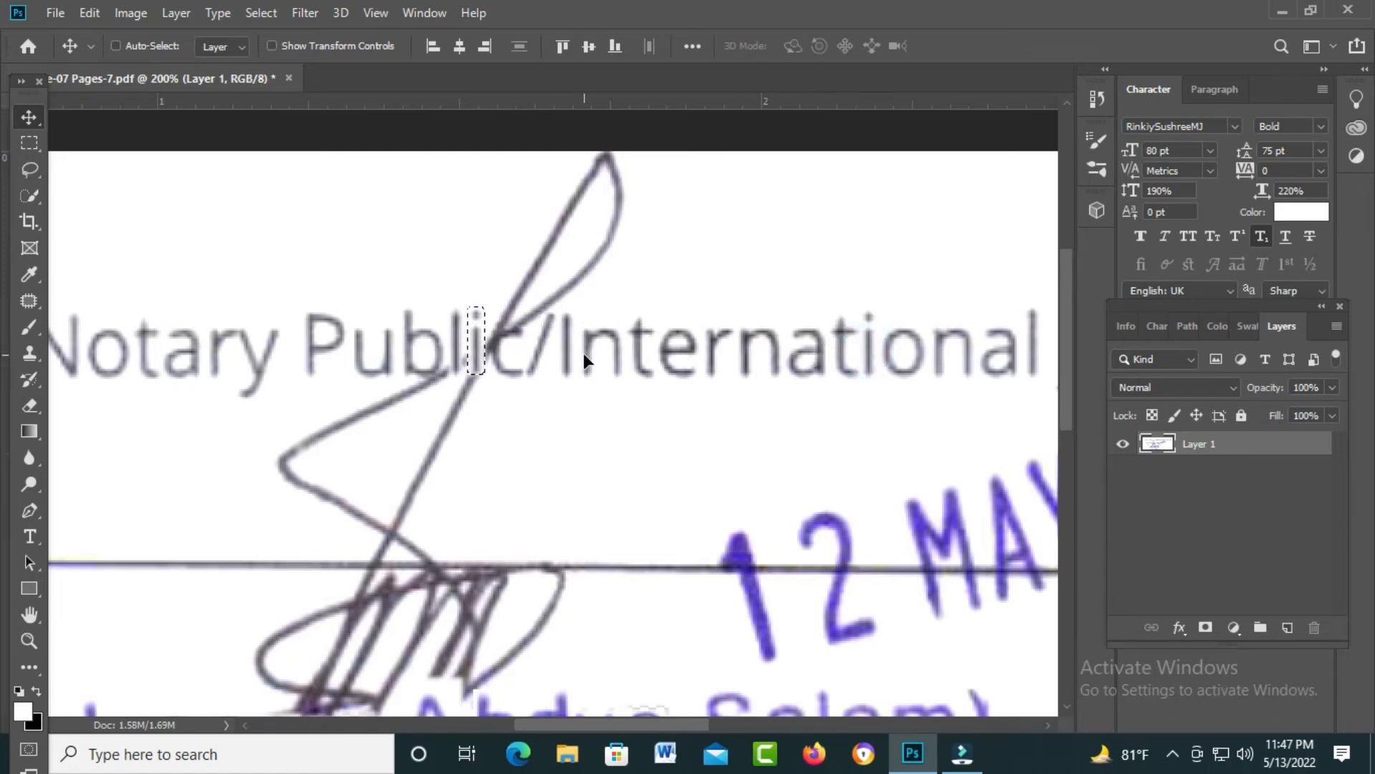
key(ctrl+d)
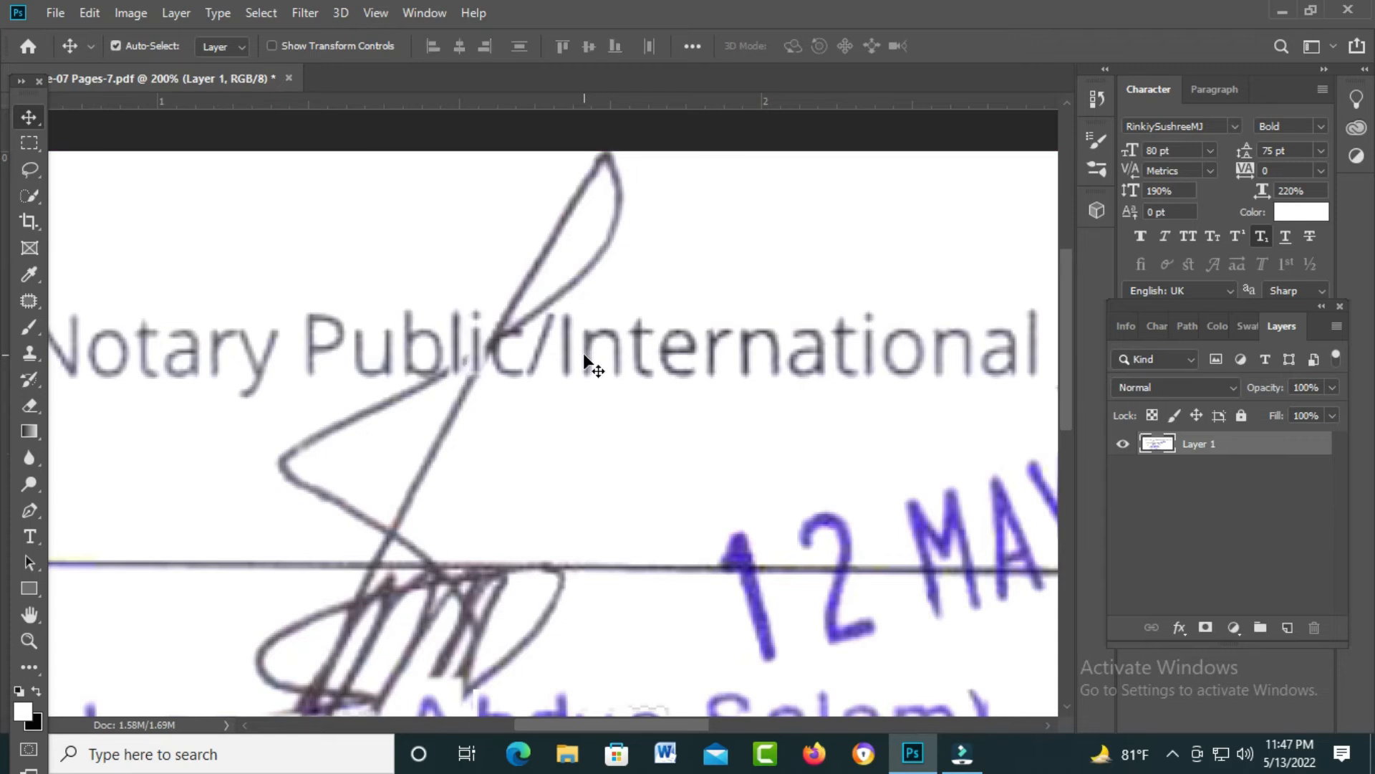
key(ctrl+0)
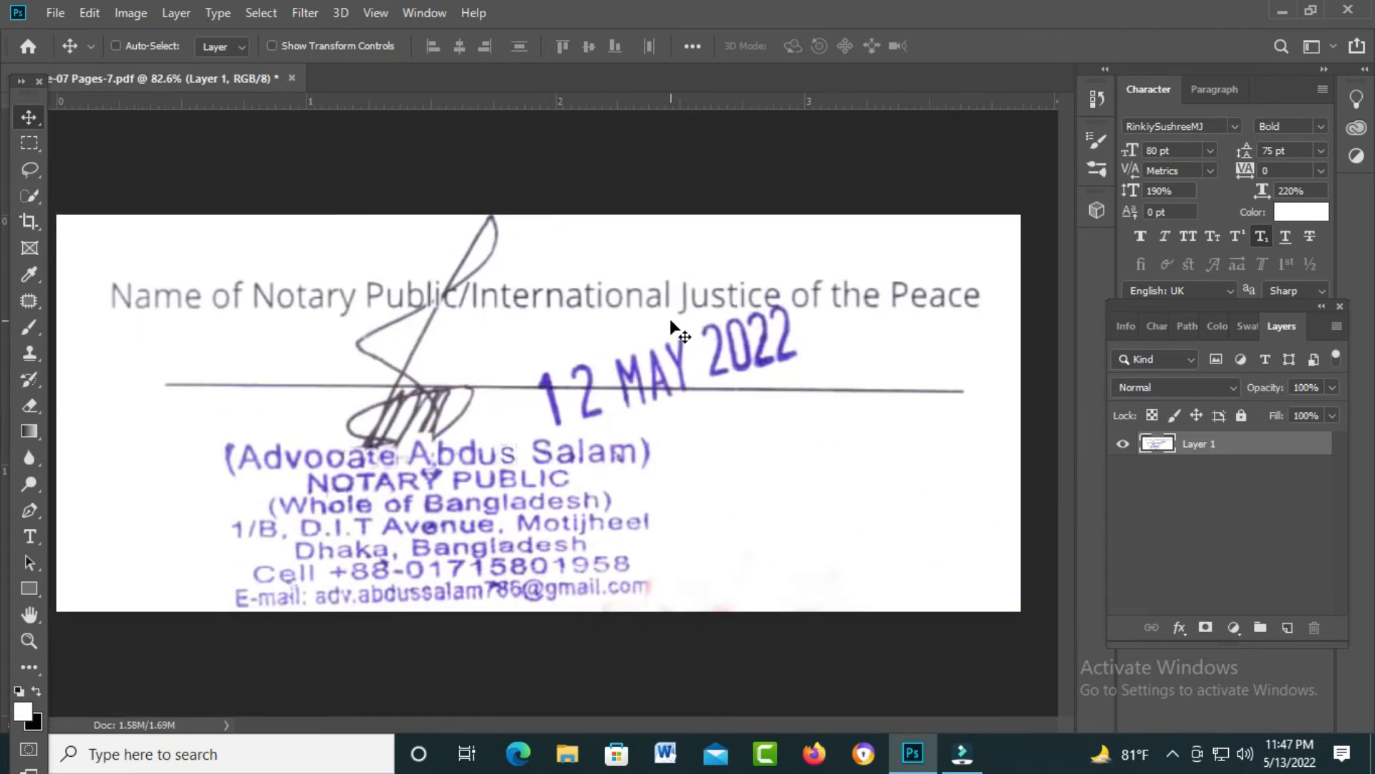
Step: Place a clean copied patch over the signature stroke beside Public, restoring the slash
scroll(709, 335, up, 3)
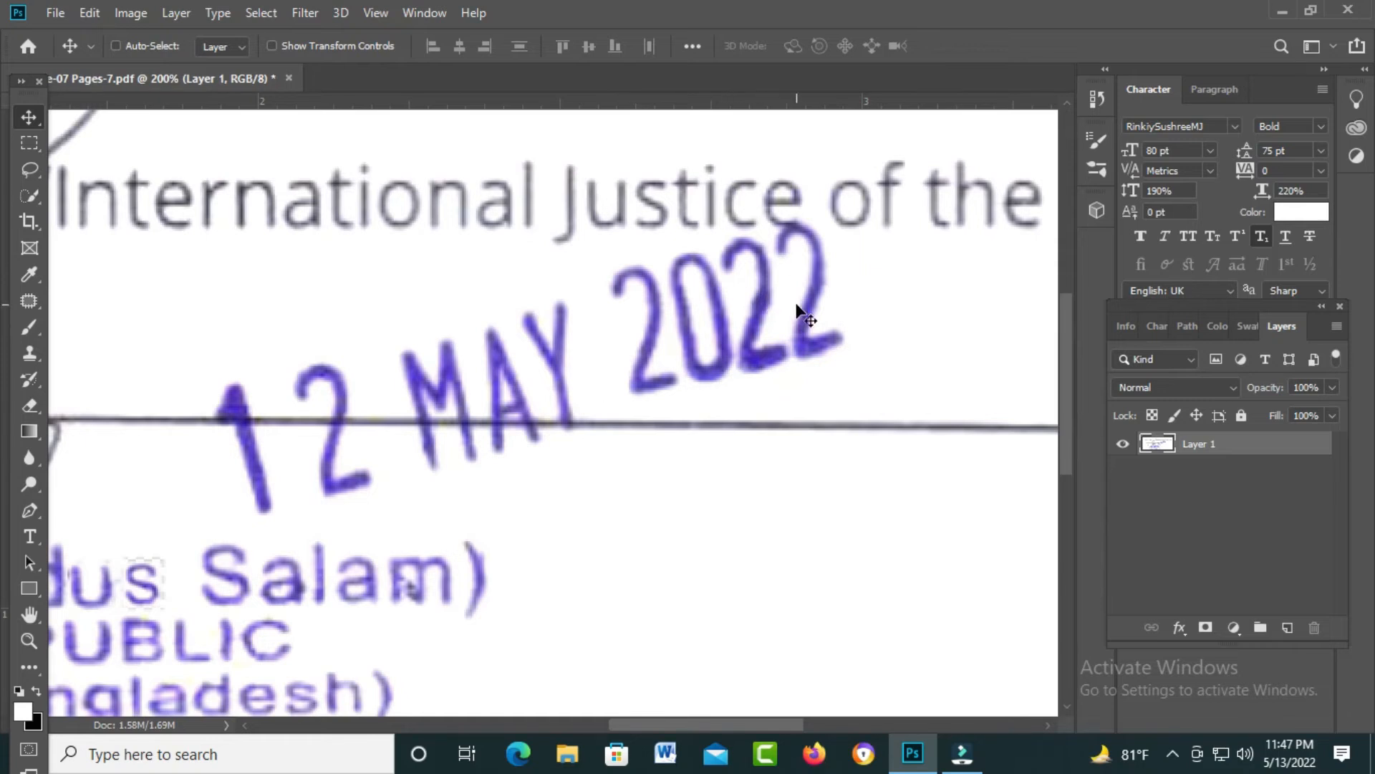
key(m)
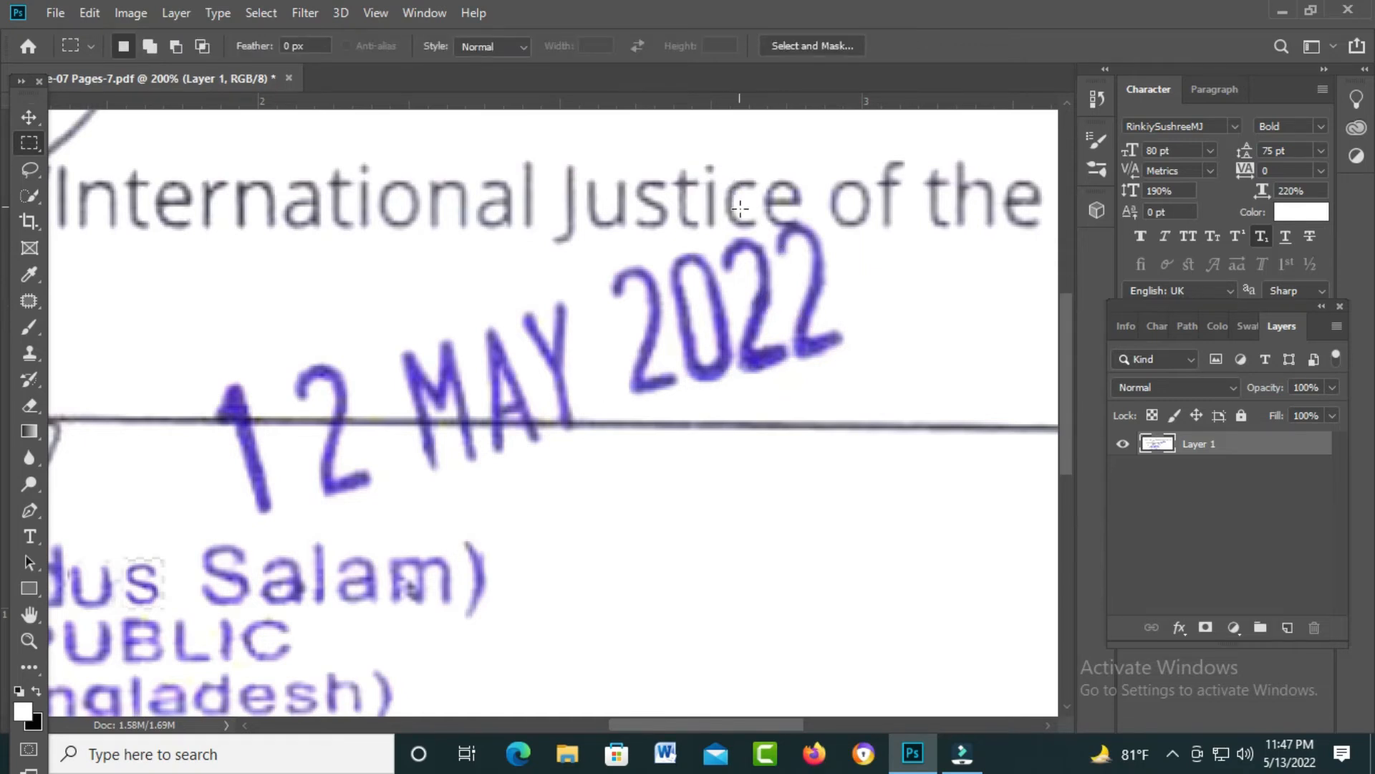
key(ctrl+minus)
drag(640, 308, 375, 327)
ctrl+click(337, 343)
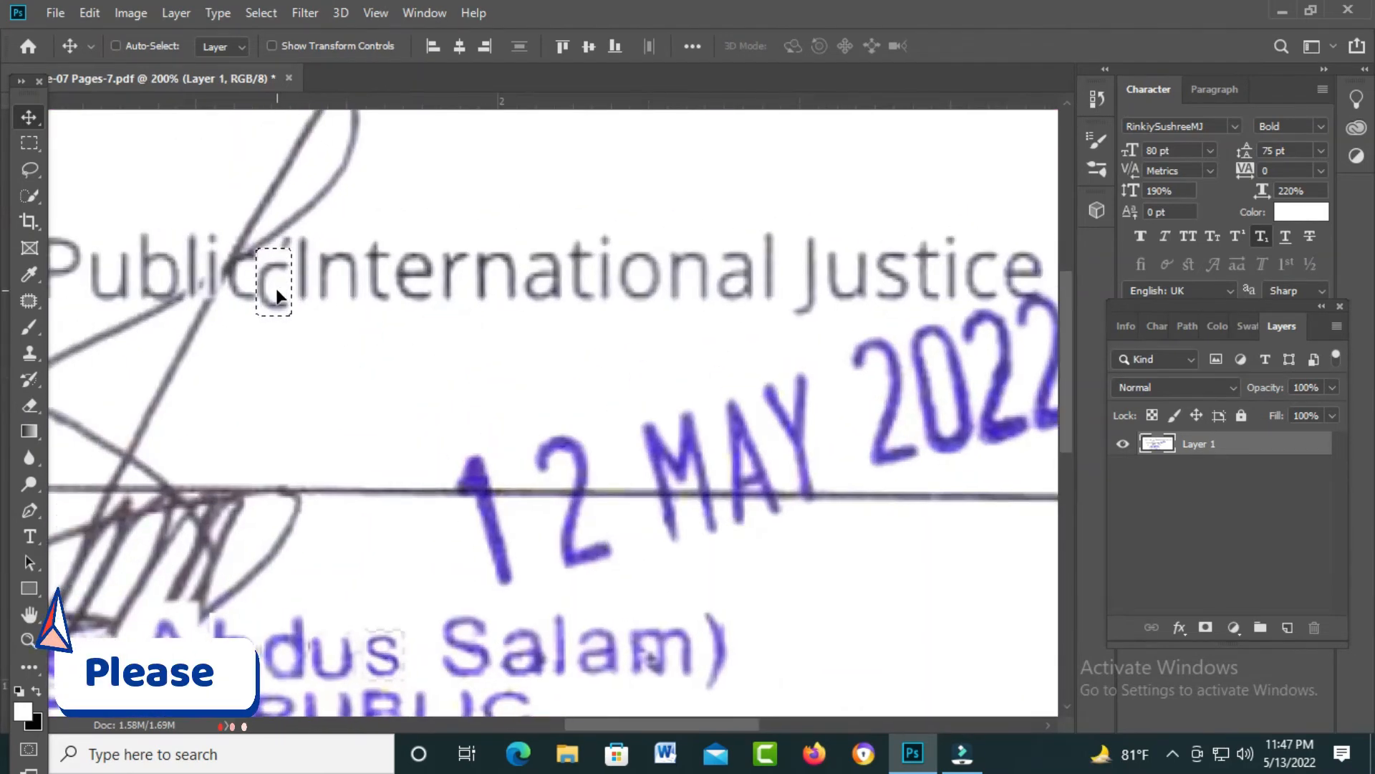
drag(287, 298, 259, 285)
key(ctrl+d)
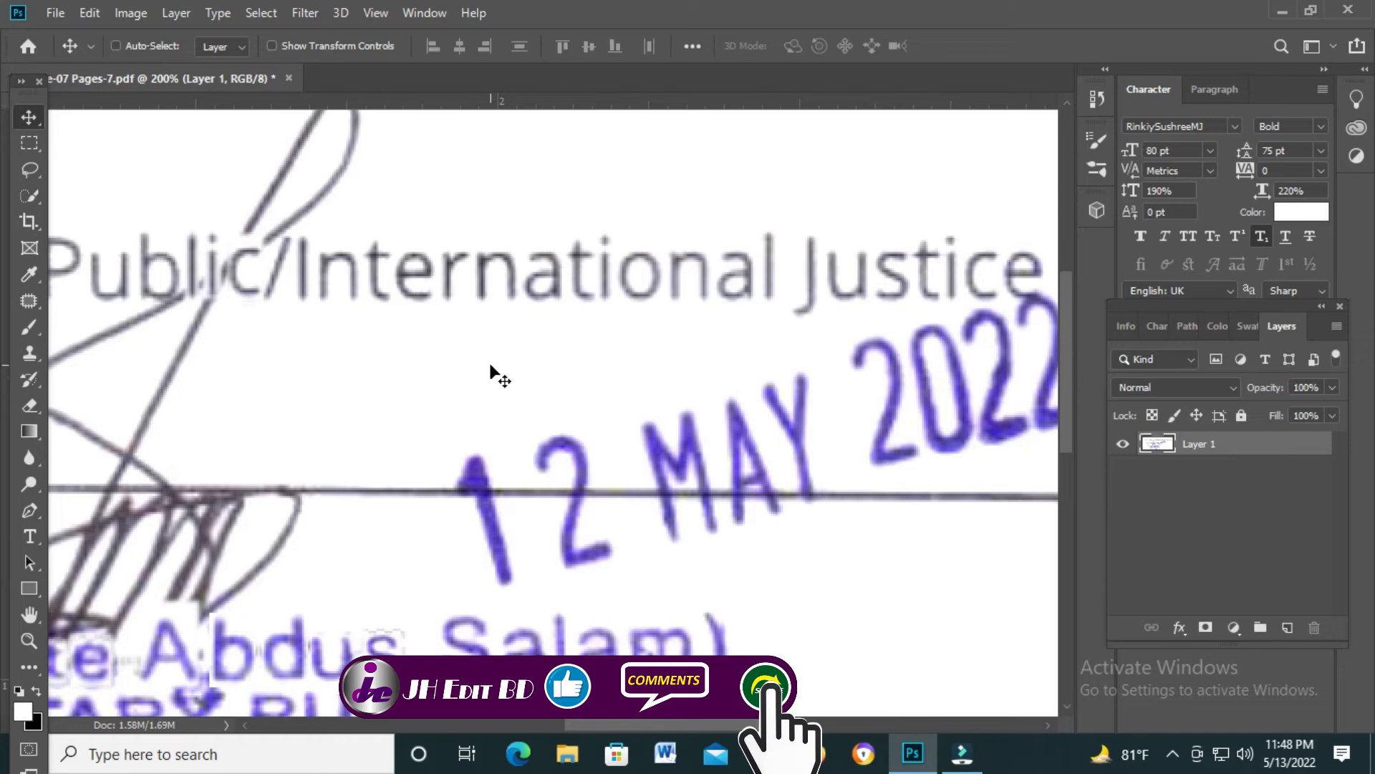
key(ctrl+0)
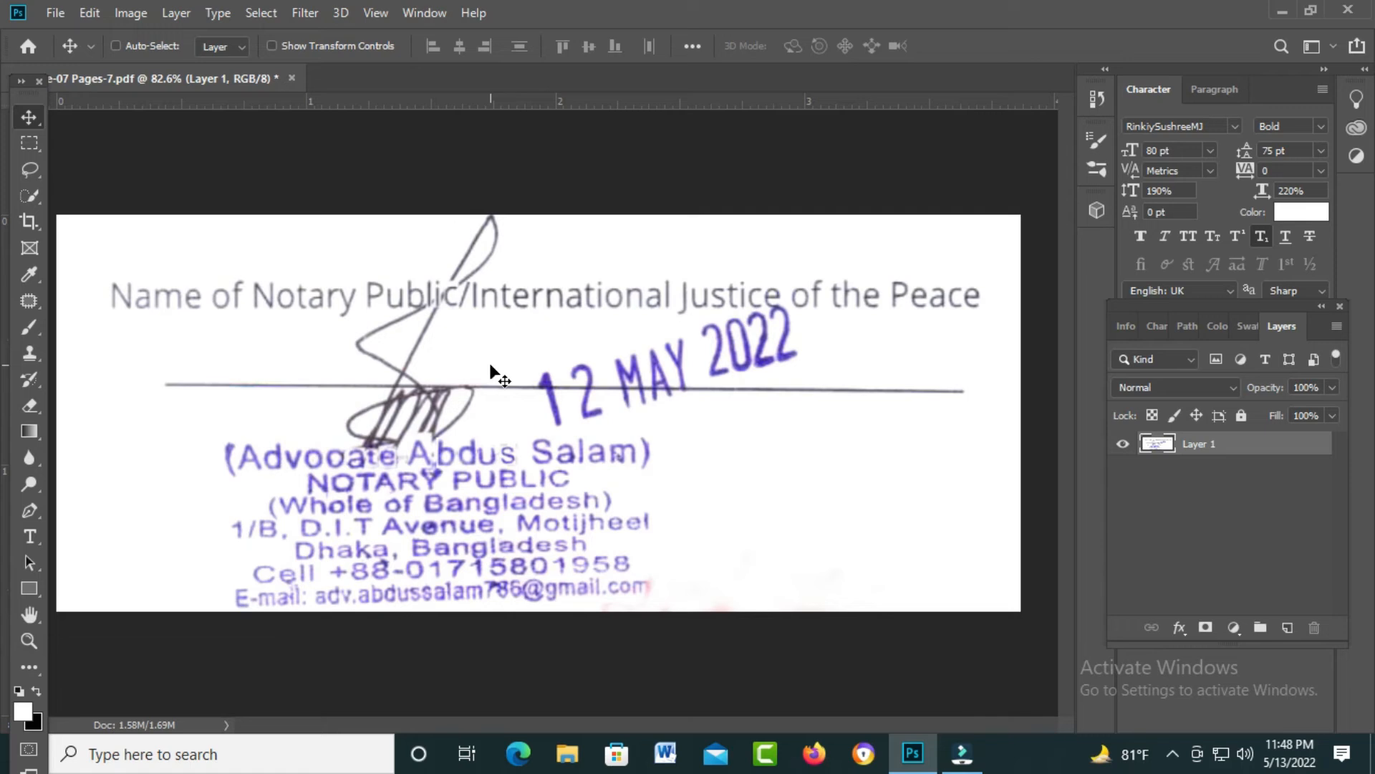
Step: Cover the 12 MAY 2022 date stamp with feathered copies of the blank area beside it
key(m)
key(ctrl+shift+d)
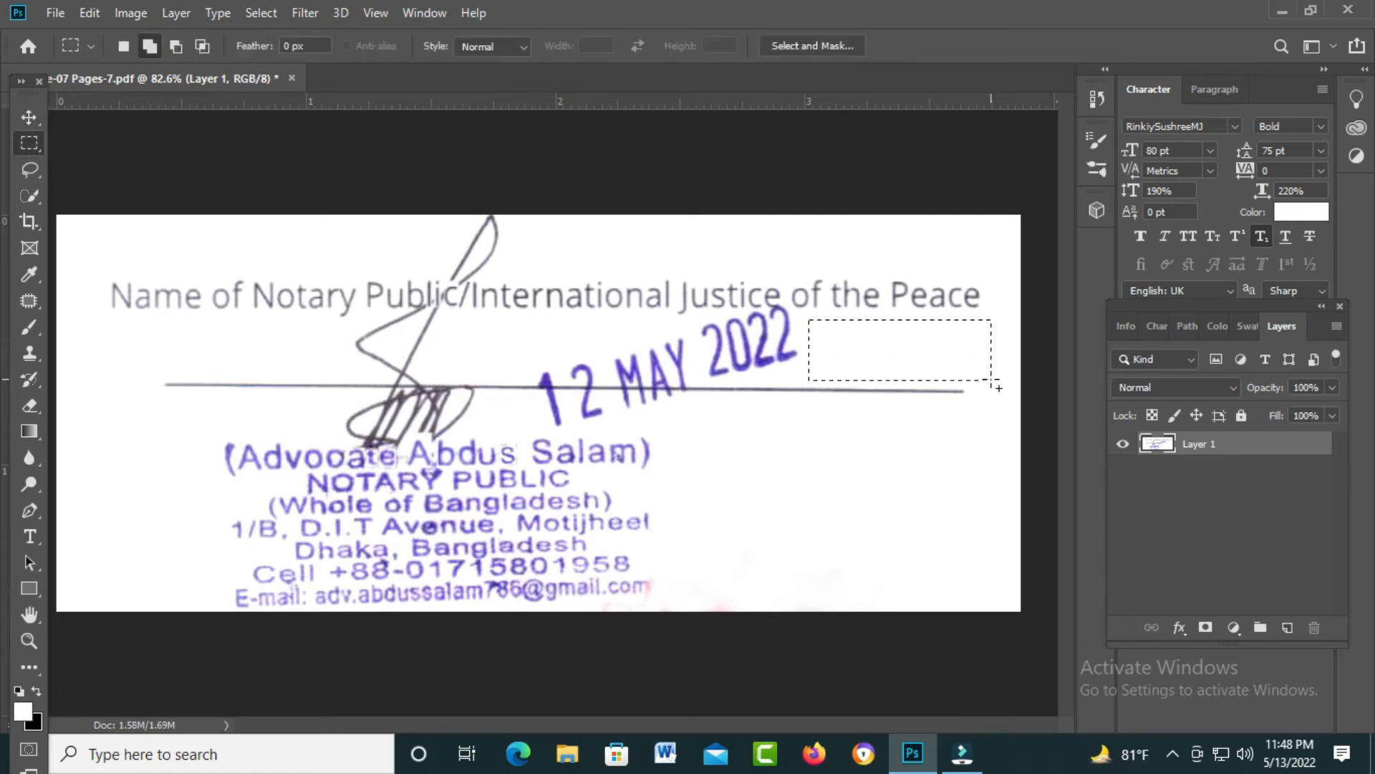
key(shift+F6)
key(Return)
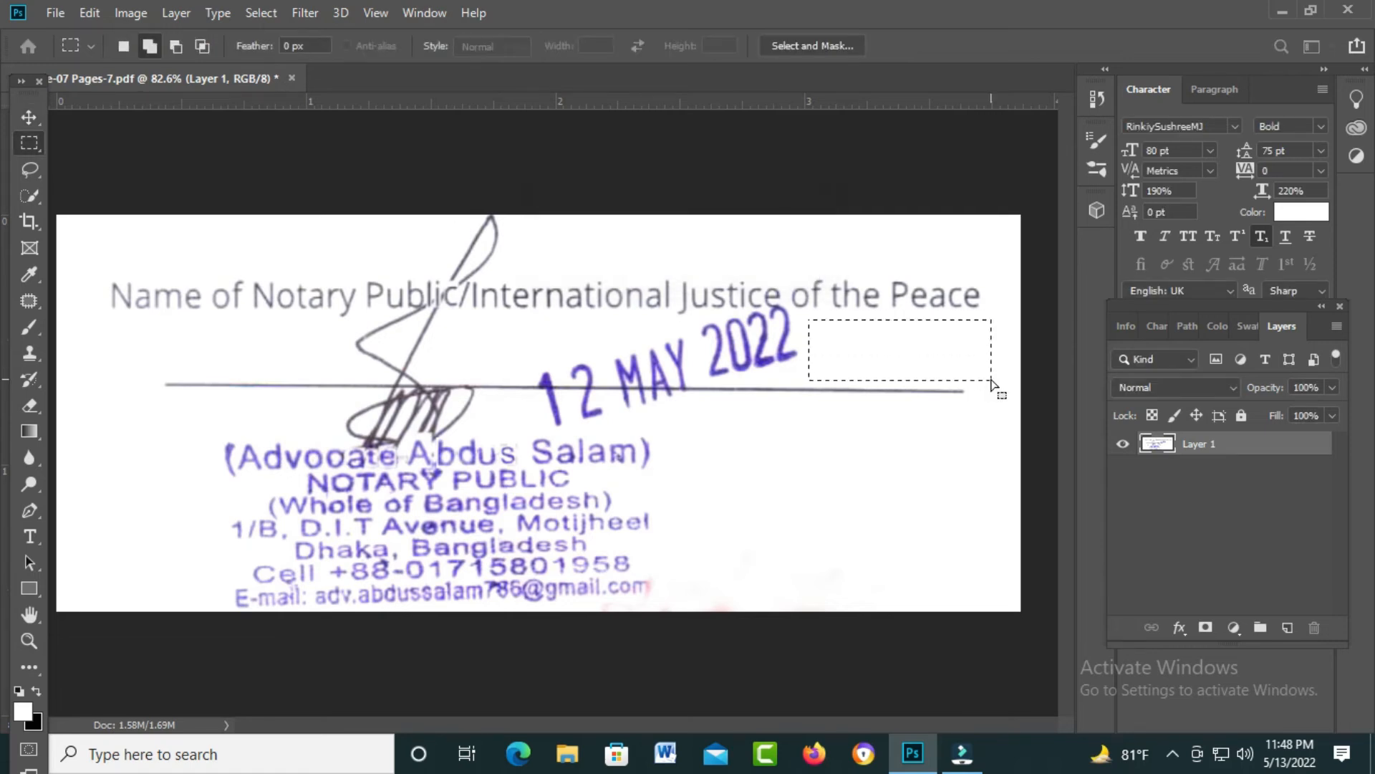
key(v)
drag(892, 362, 645, 358)
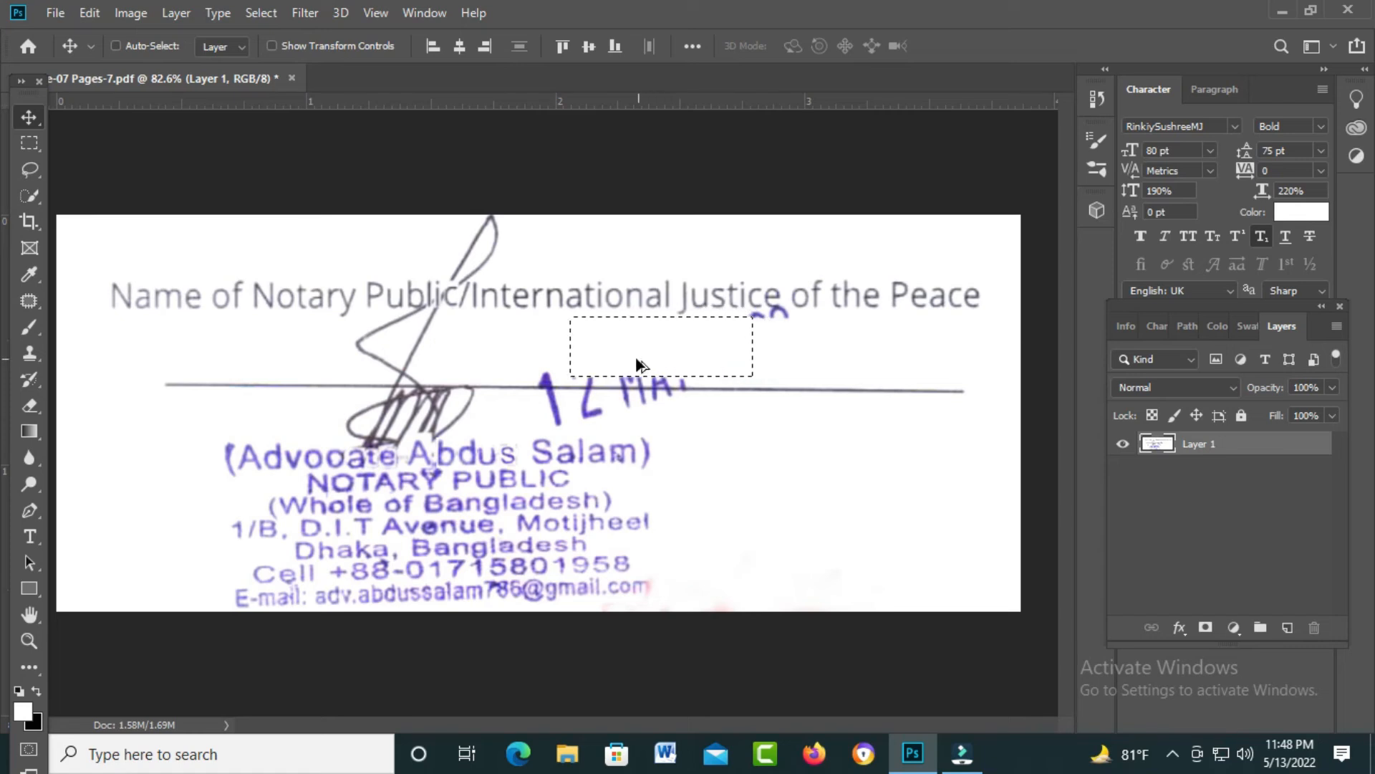
drag(657, 356, 612, 365)
key(ctrl)
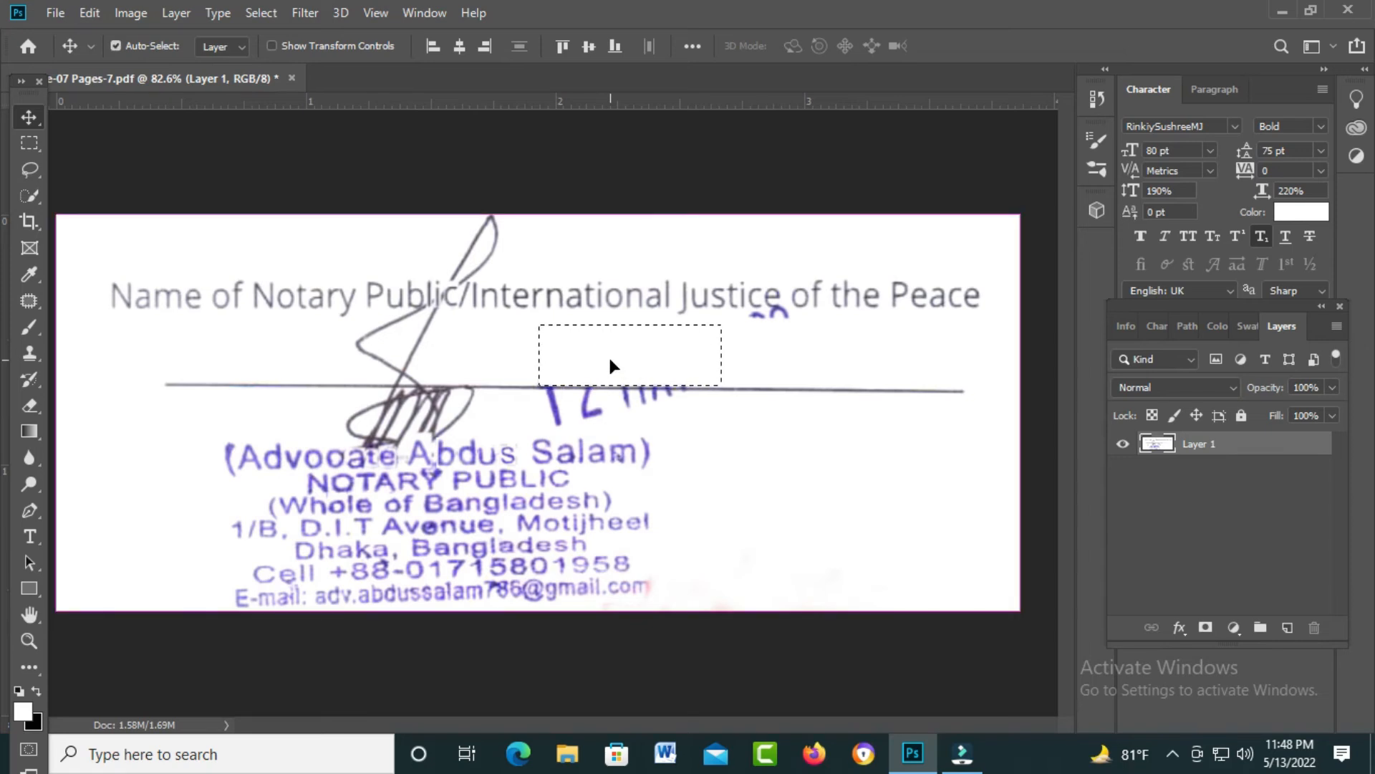
drag(625, 352, 781, 338)
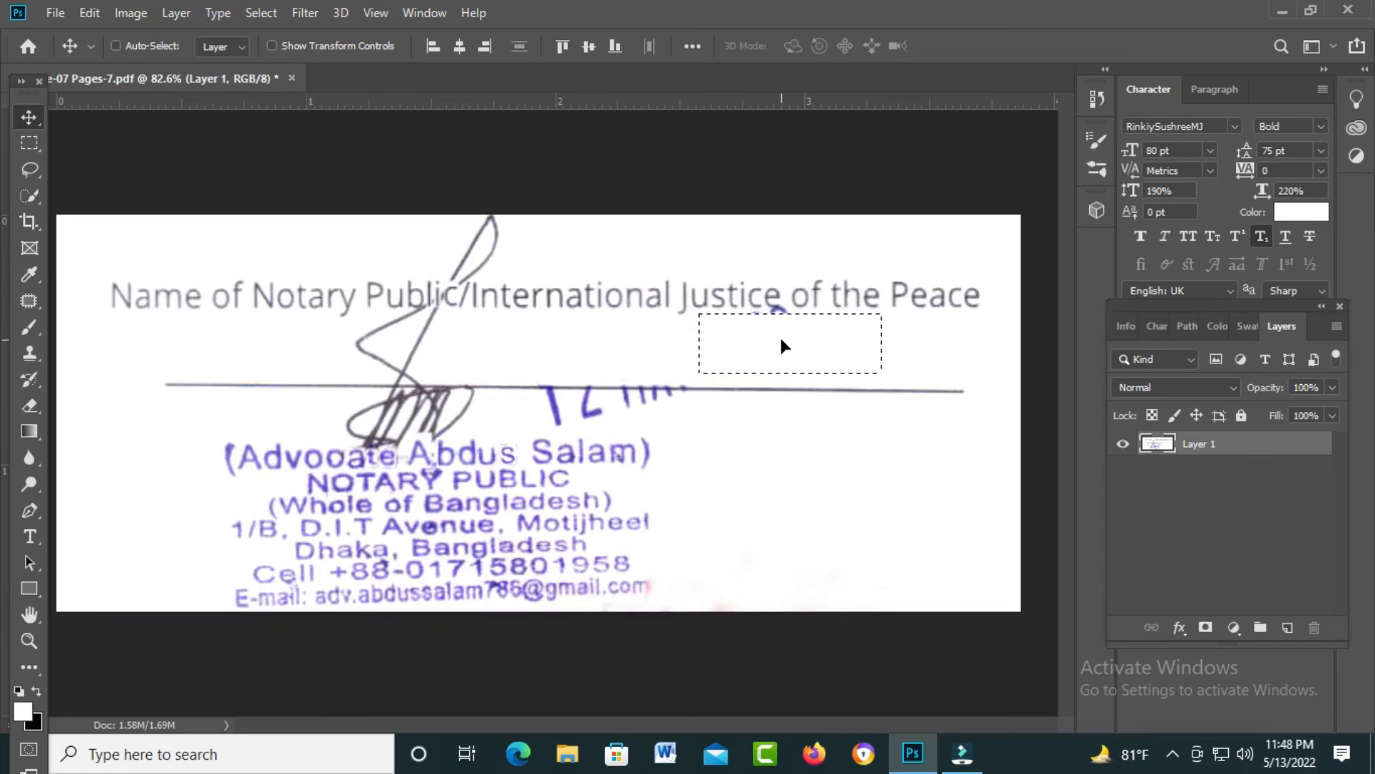
key(ctrl+d)
Step: Move a clean blank strip over the remaining signature strokes under Public
key(ctrl+z)
drag(358, 152, 374, 306)
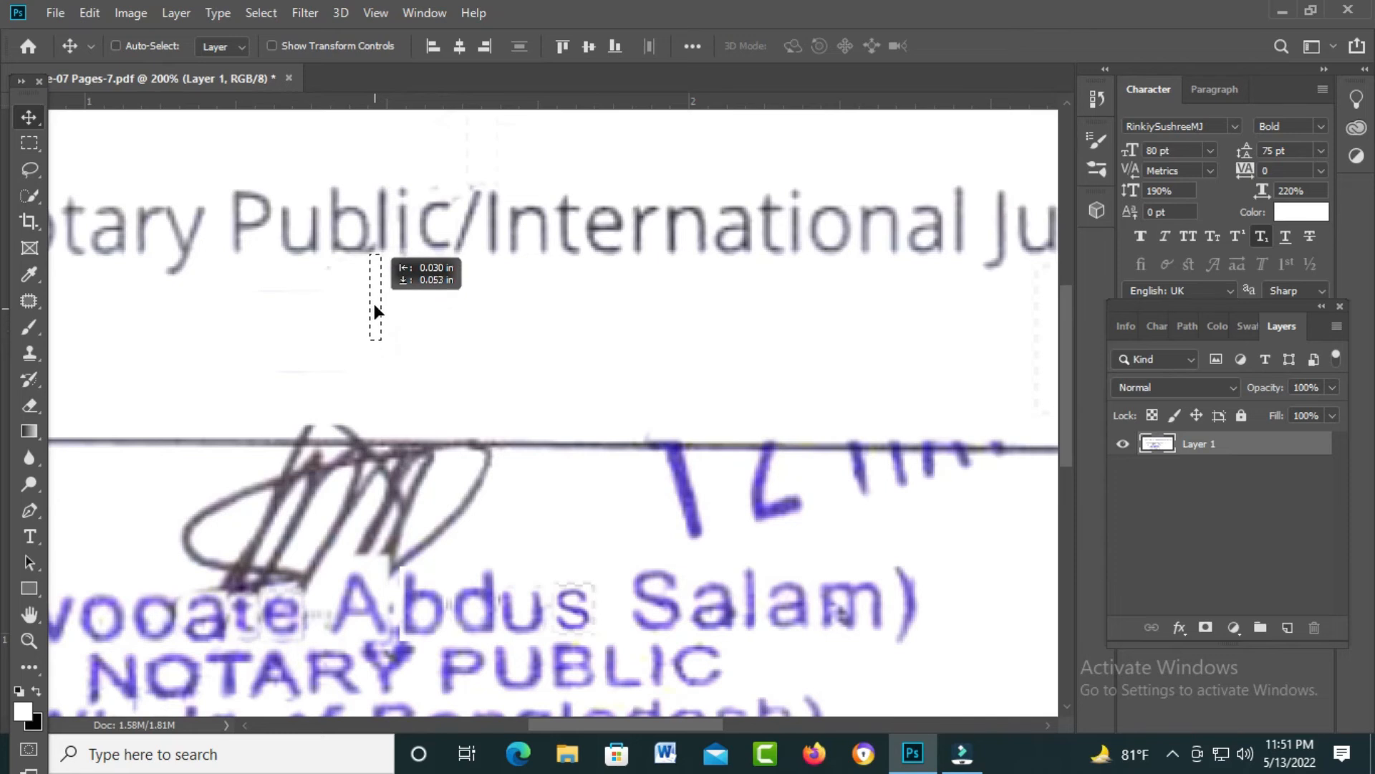
key(ctrl+0)
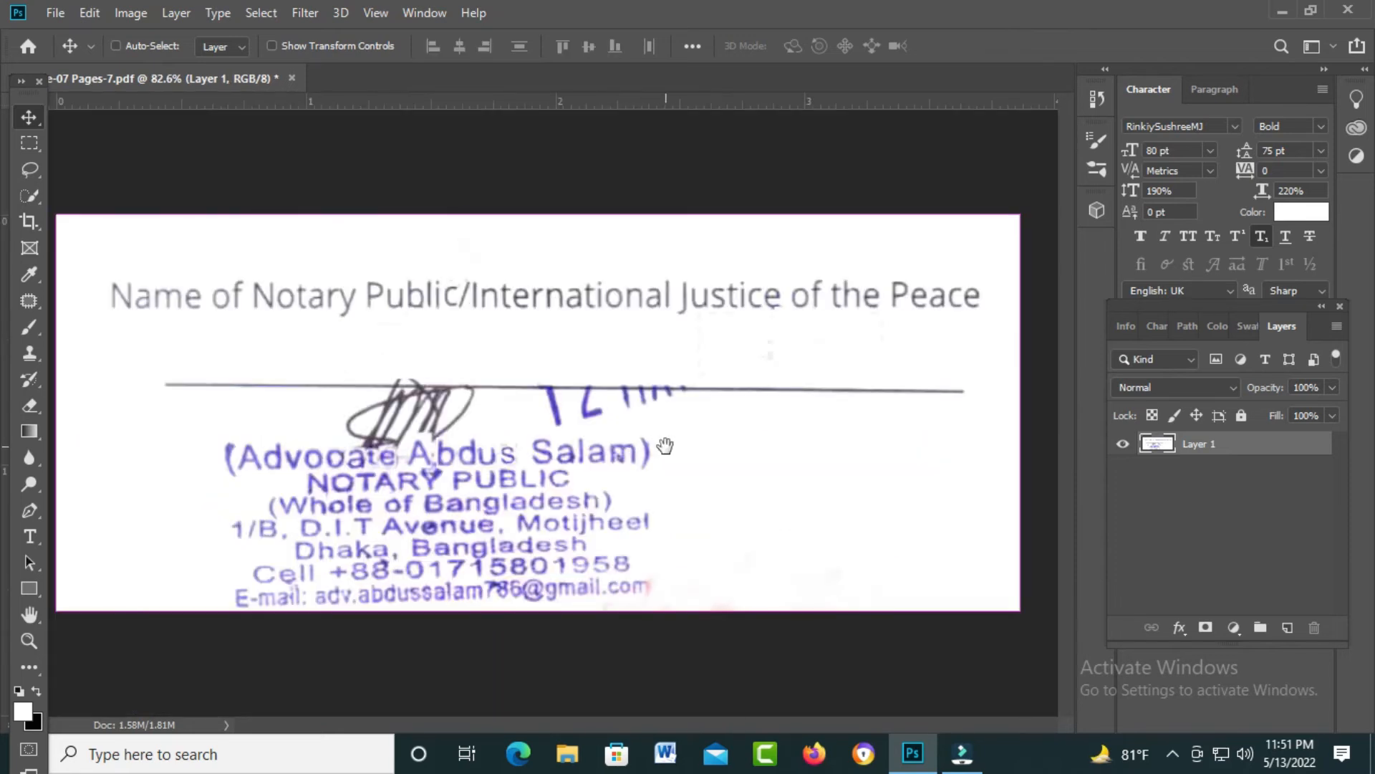
Step: Select a clean section of the signature line and feather it by 1 px
key(ctrl+1)
key(m)
drag(764, 348, 1025, 456)
key(shift+F6)
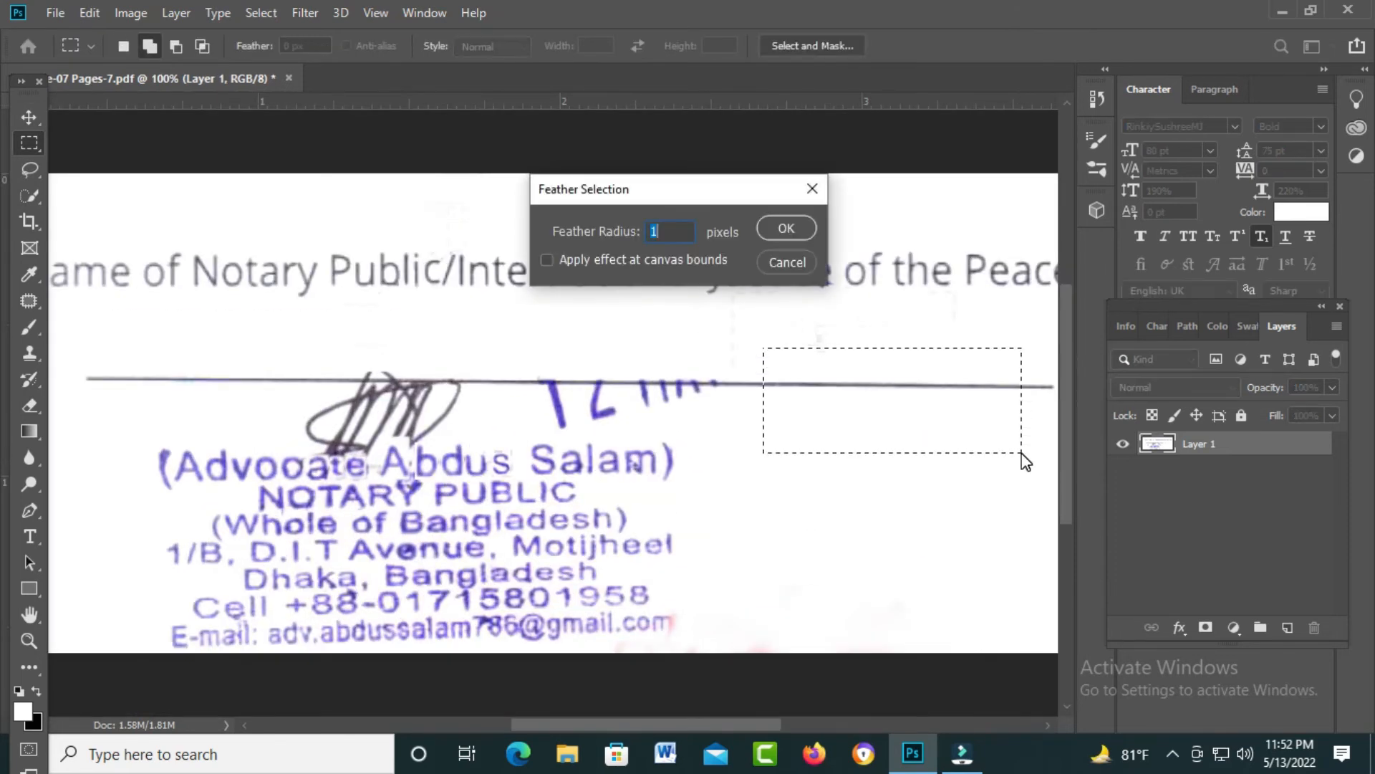
key(Return)
Step: Copy the clean line piece over the date remnants and scale it to 88.29%
key(v)
drag(853, 390, 651, 387)
key(ctrl+t)
drag(644, 451, 644, 438)
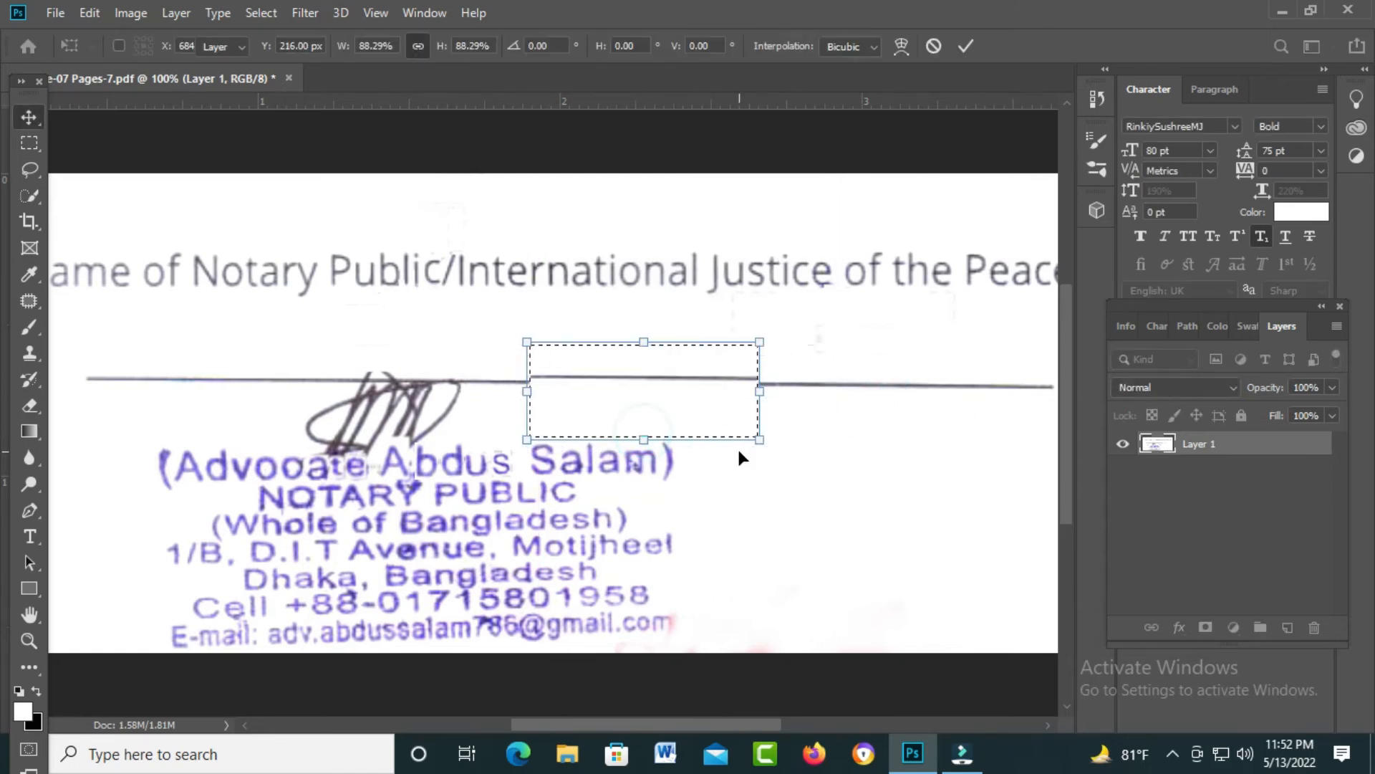
key(Return)
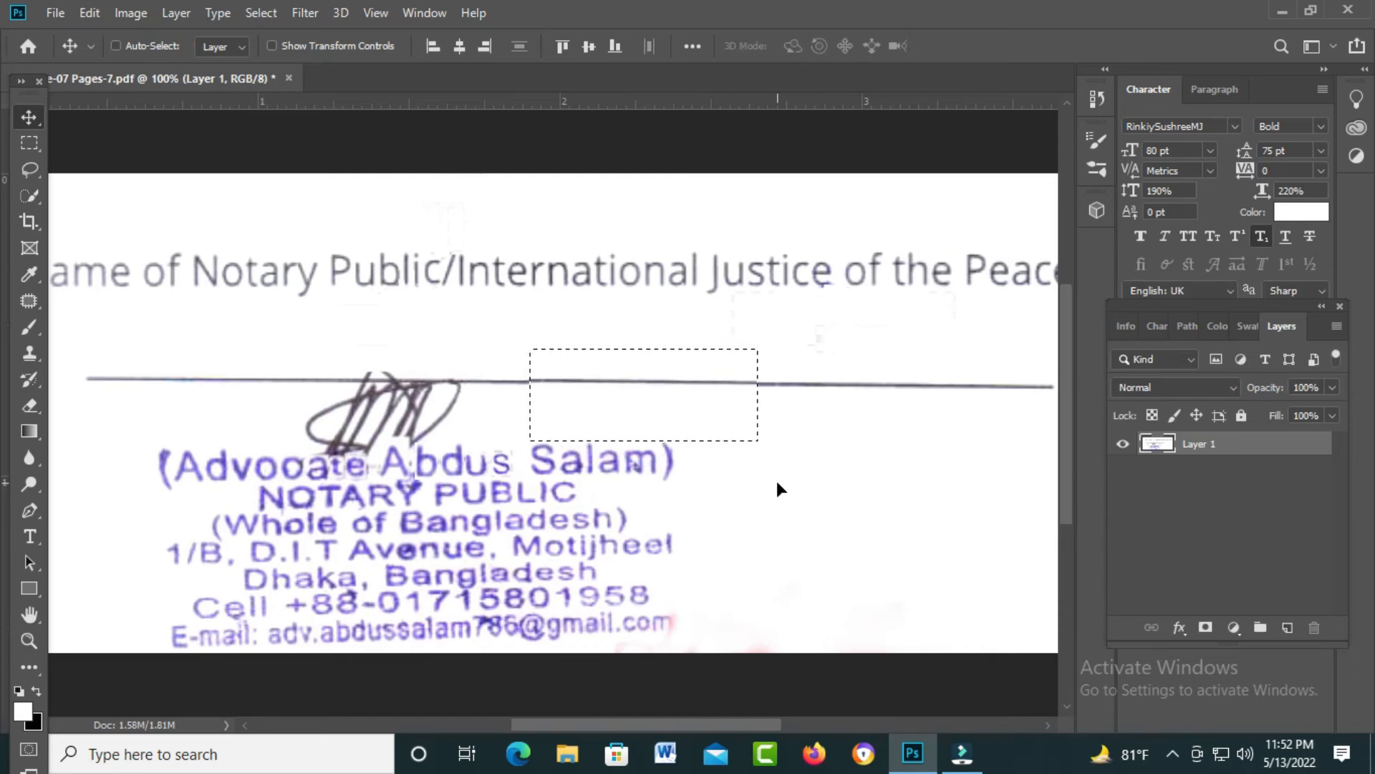
Step: Copy the line piece over the signature loop, deselect, and inspect the repaired line
drag(633, 408, 367, 405)
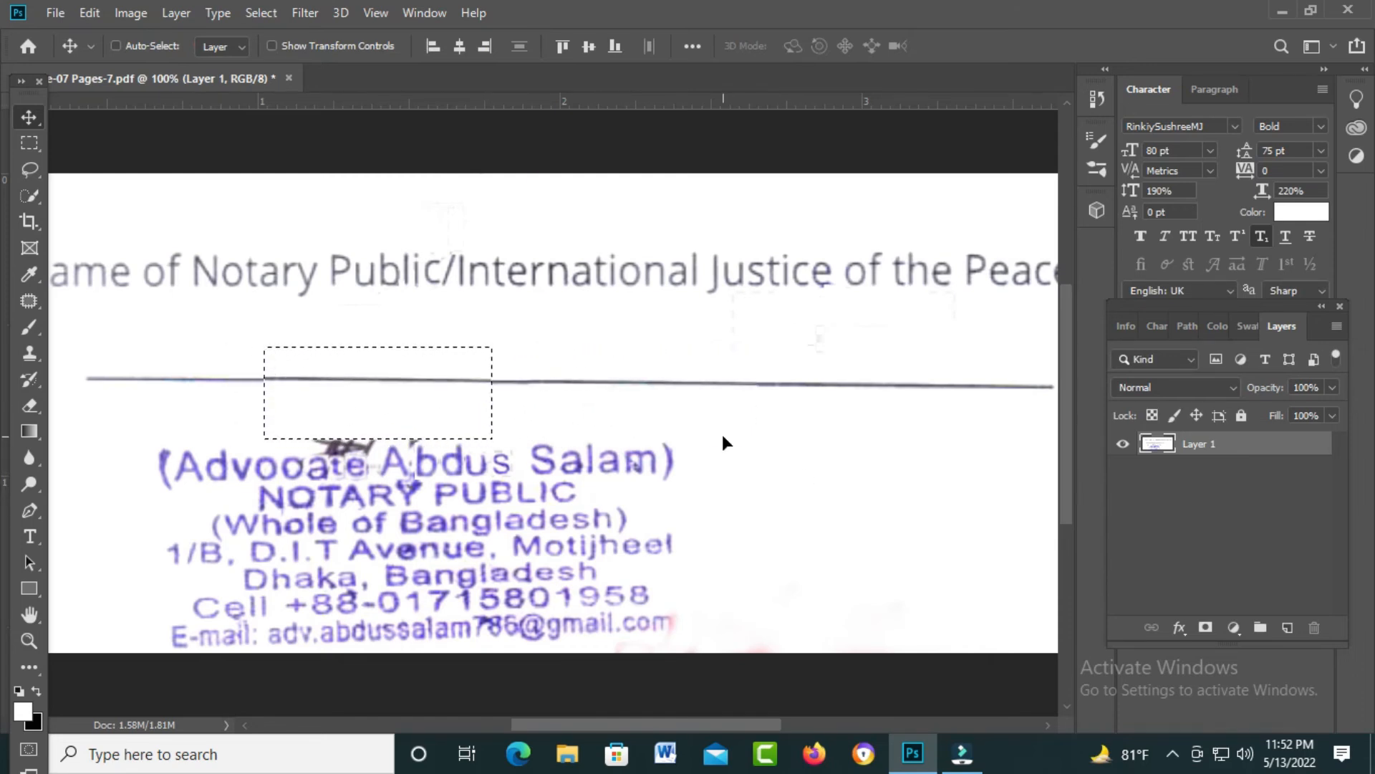
key(ctrl)
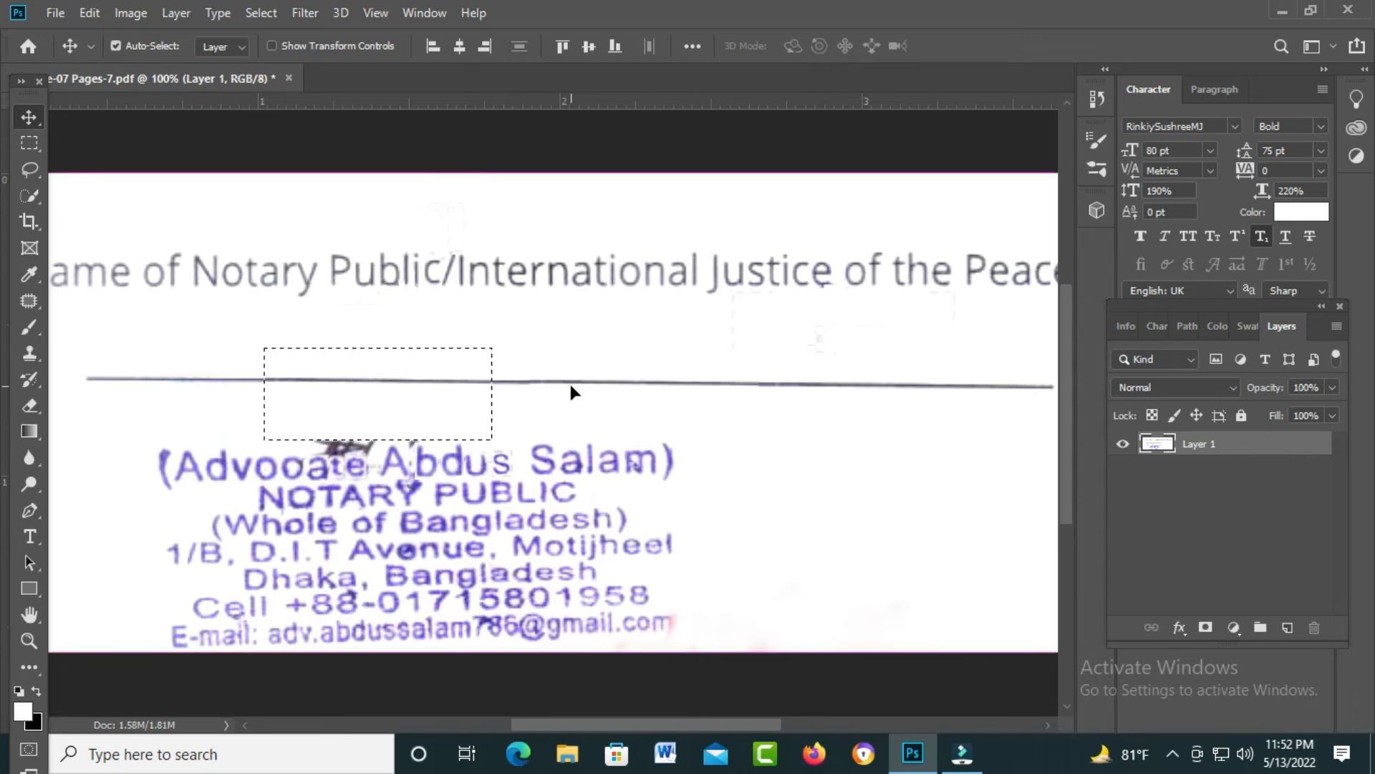
key(ctrl+d)
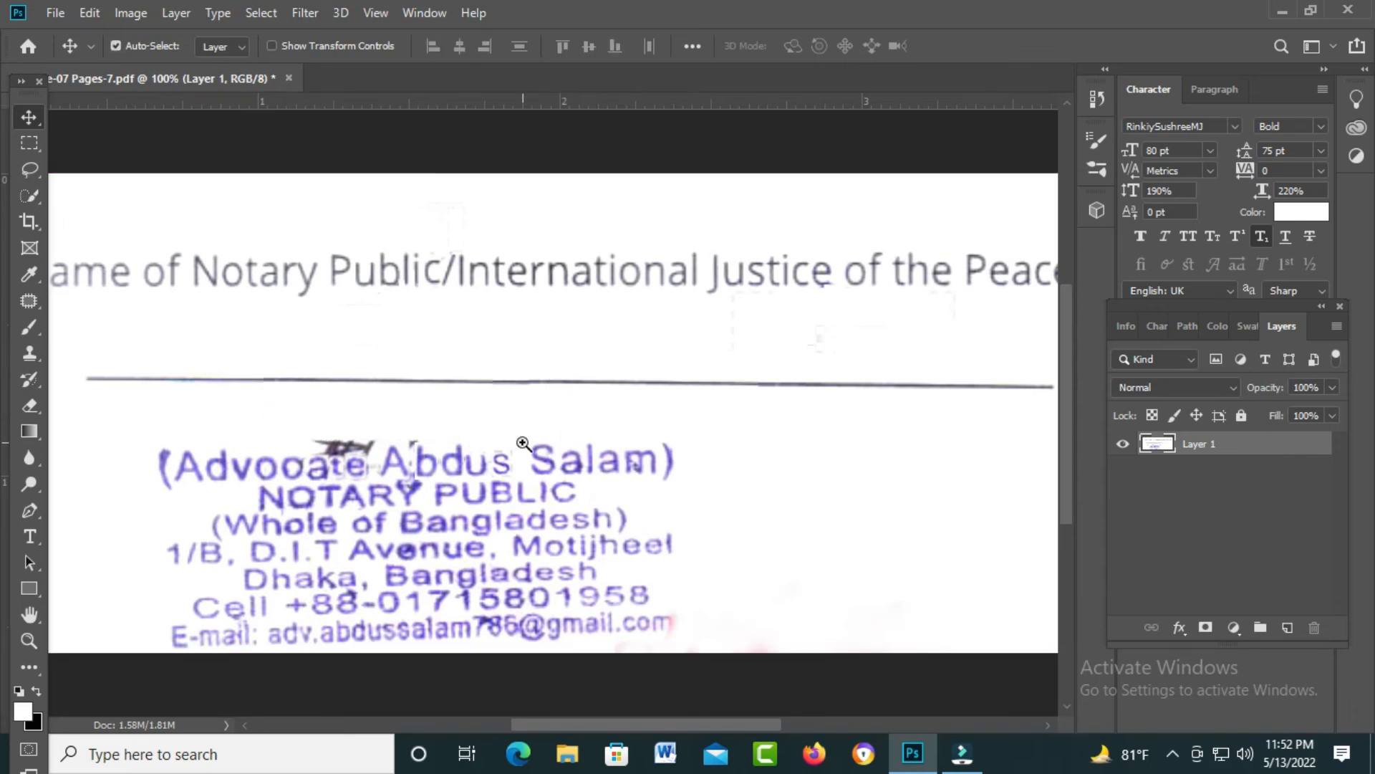
click(524, 444)
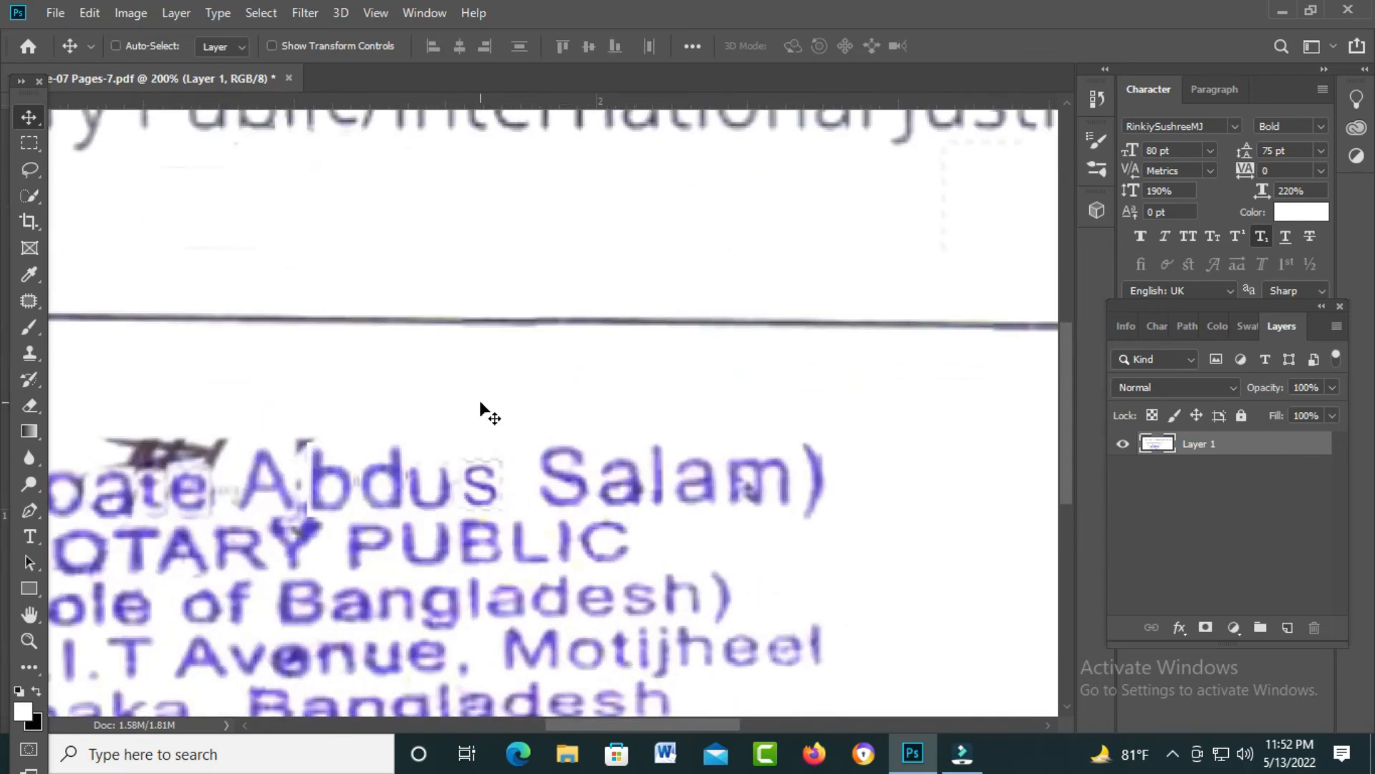
Step: Select a small blank area below the name line and feather it
key(ctrl+minus)
key(m)
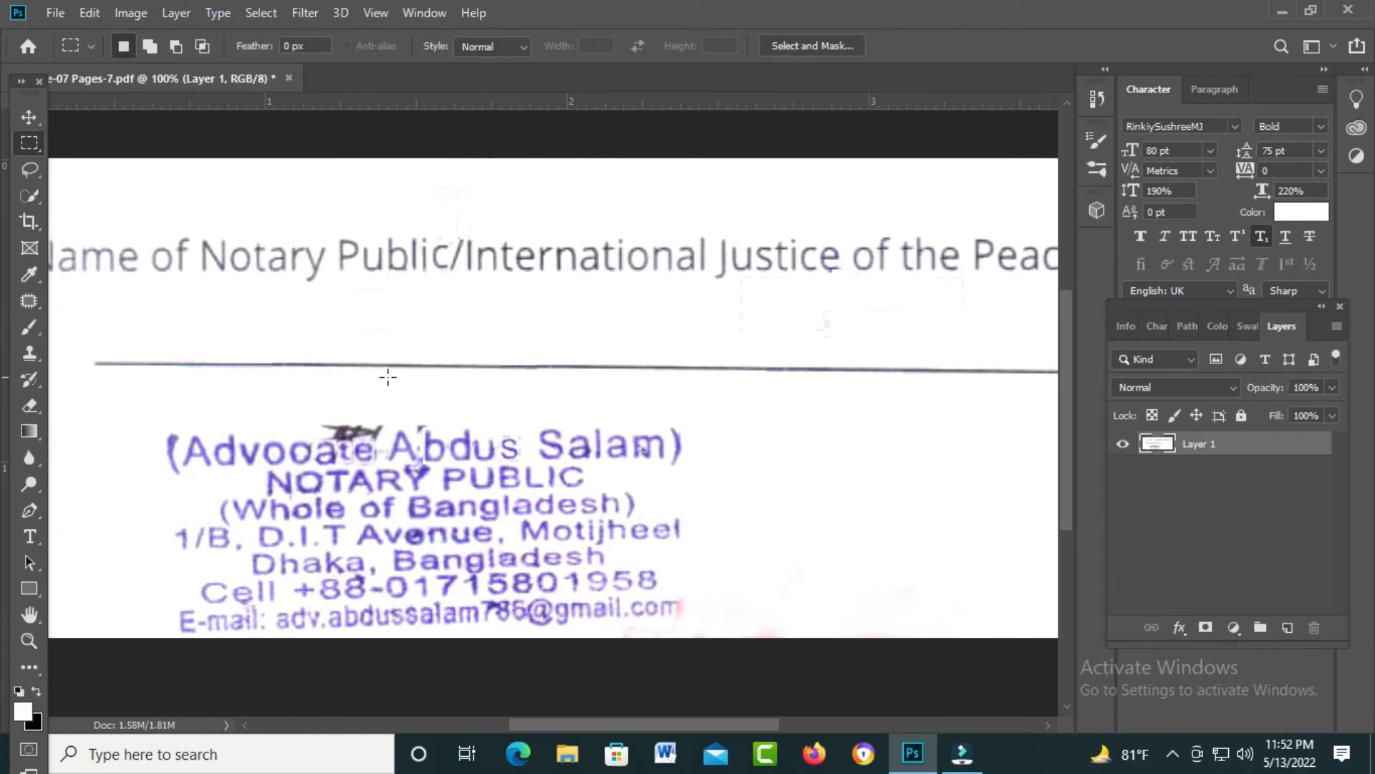
click(405, 416)
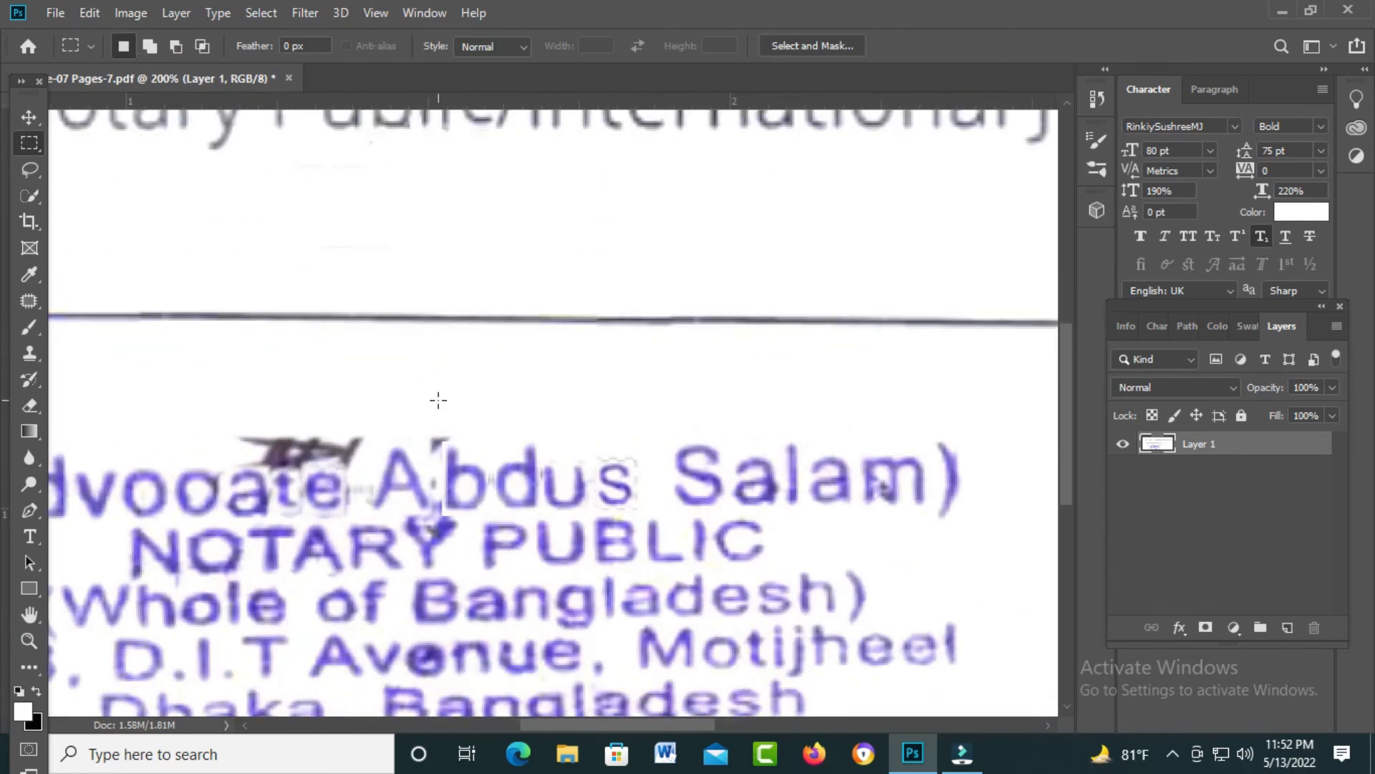
drag(424, 350, 445, 412)
click(434, 409)
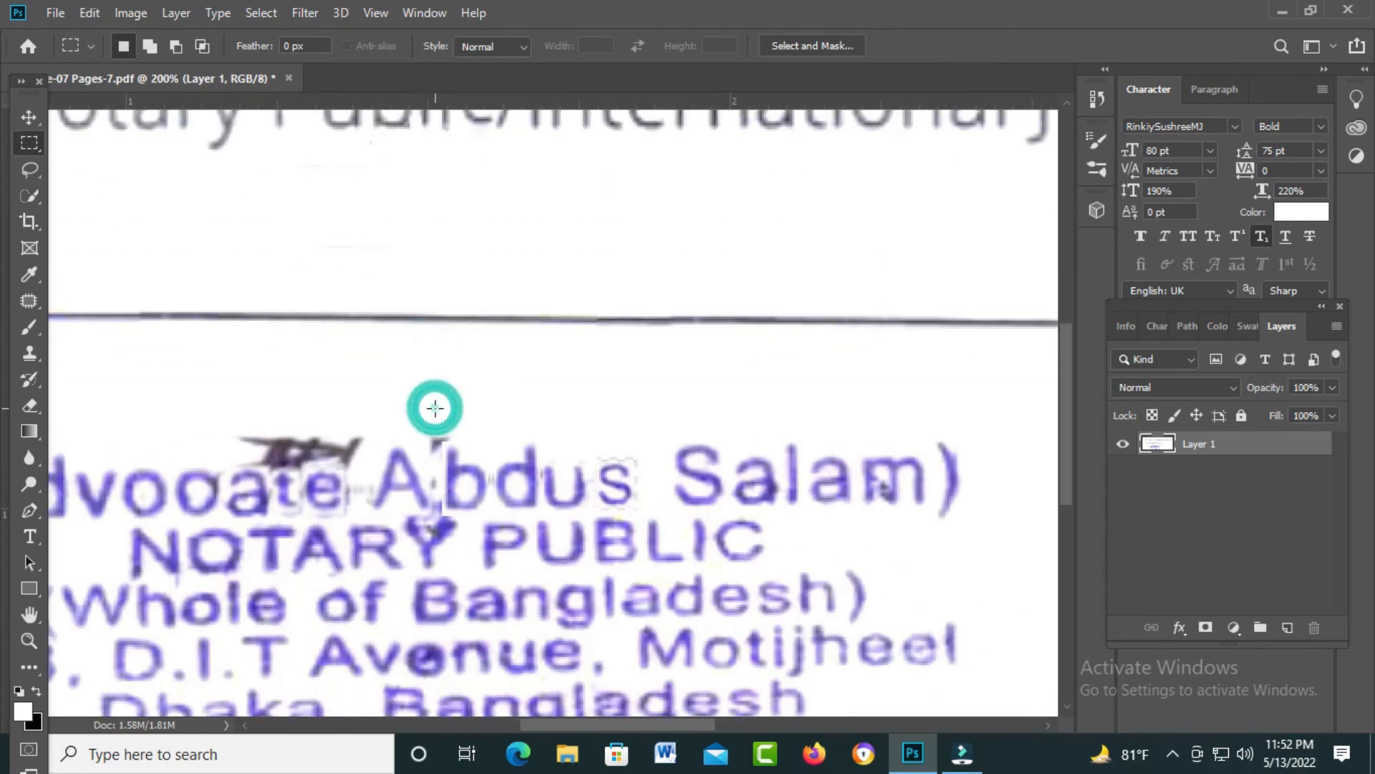
key(ctrl+shift+d)
key(shift+F6)
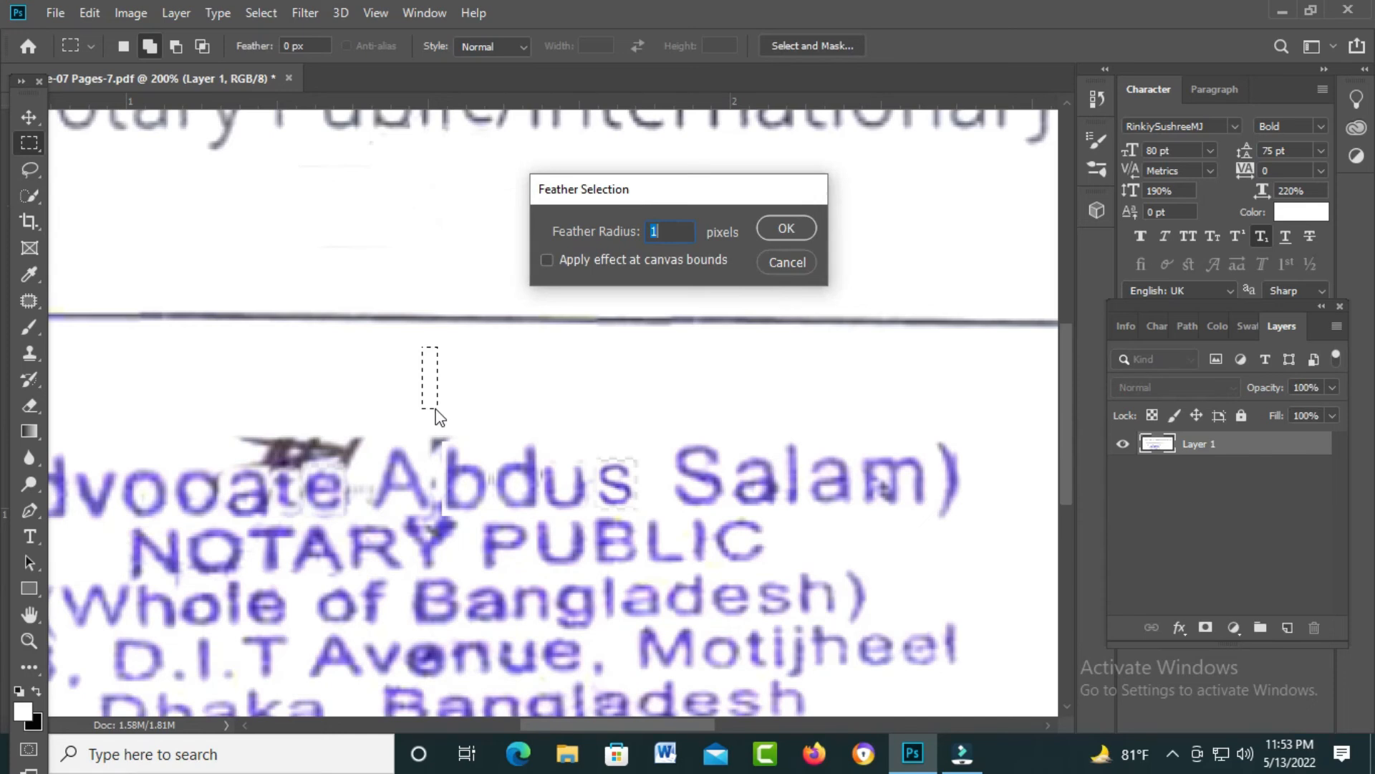
key(Return)
Step: Copy the blank patch over the leftover signature mark above the name, then fit the document in view
key(v)
drag(440, 408, 283, 462)
key(ctrl+t)
key(Return)
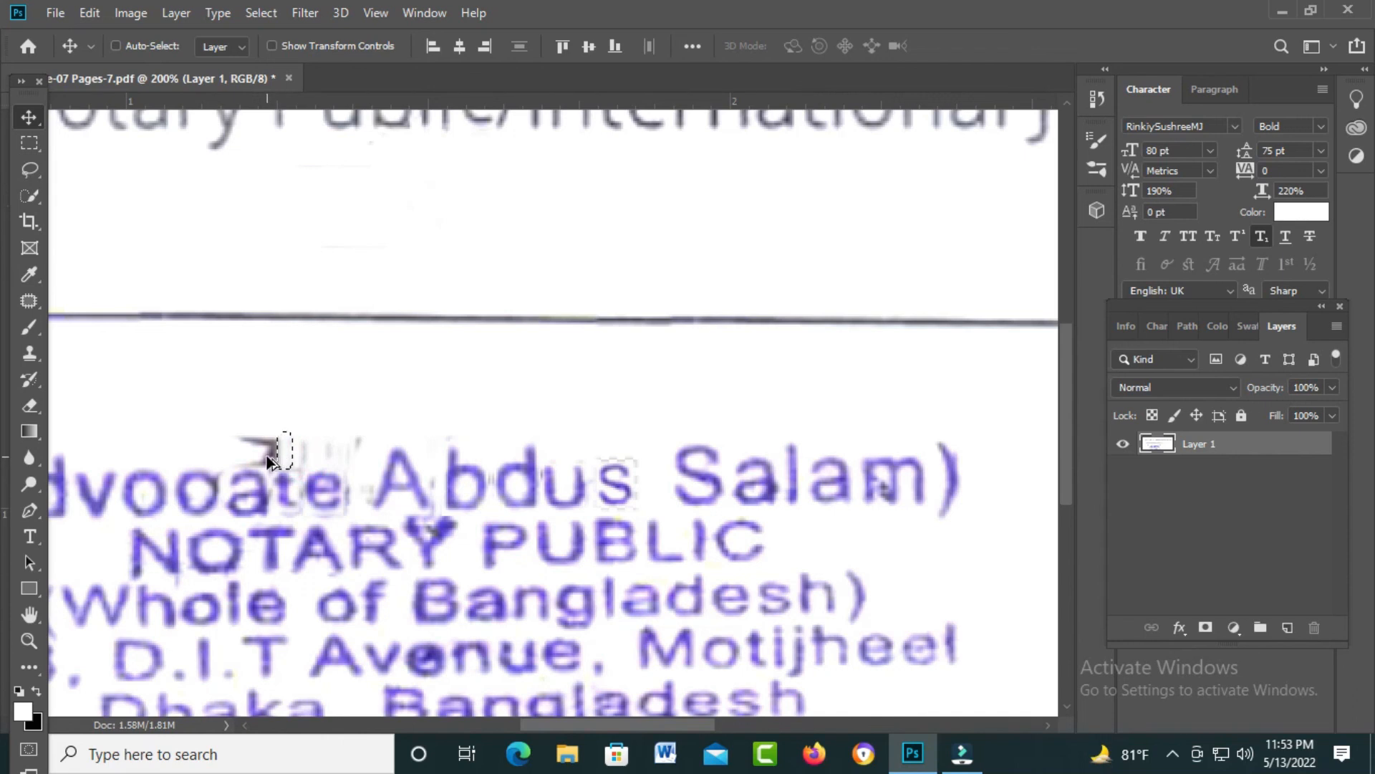
drag(285, 449, 352, 491)
key(ctrl+0)
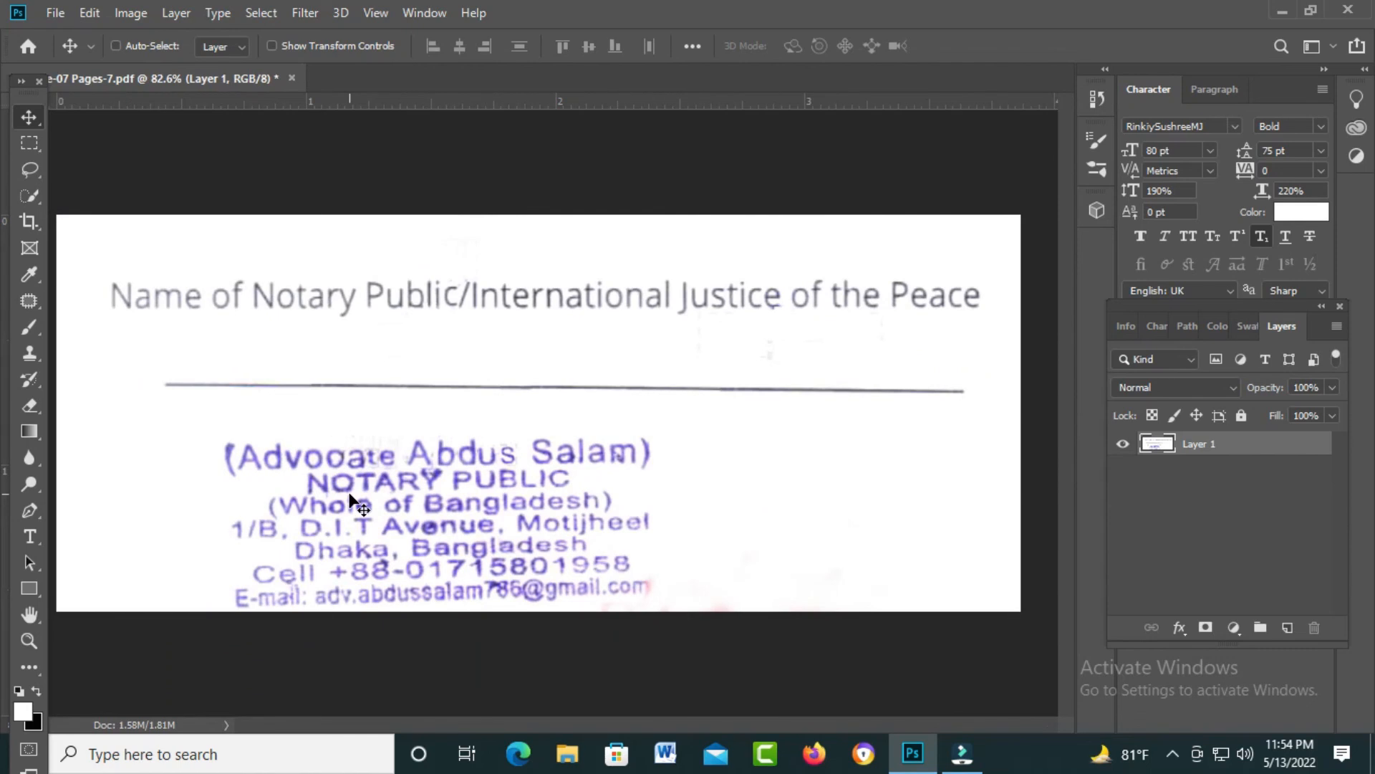